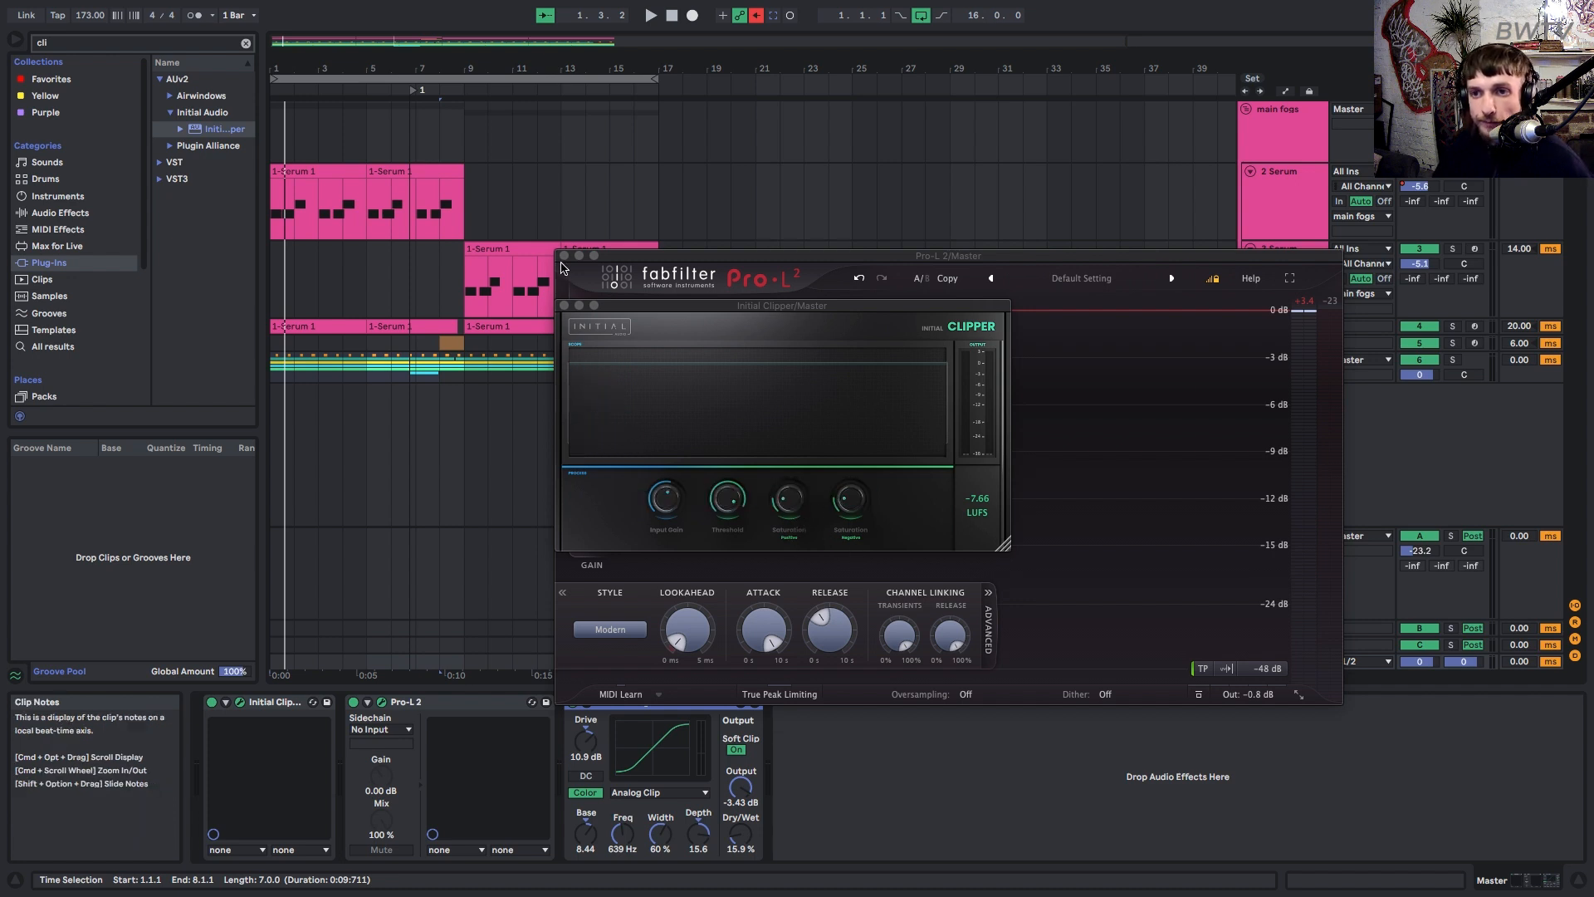
Set the Master's Pro-L 2 limiter oversampling to 2x and close the limiter window.
click(564, 256)
click(402, 704)
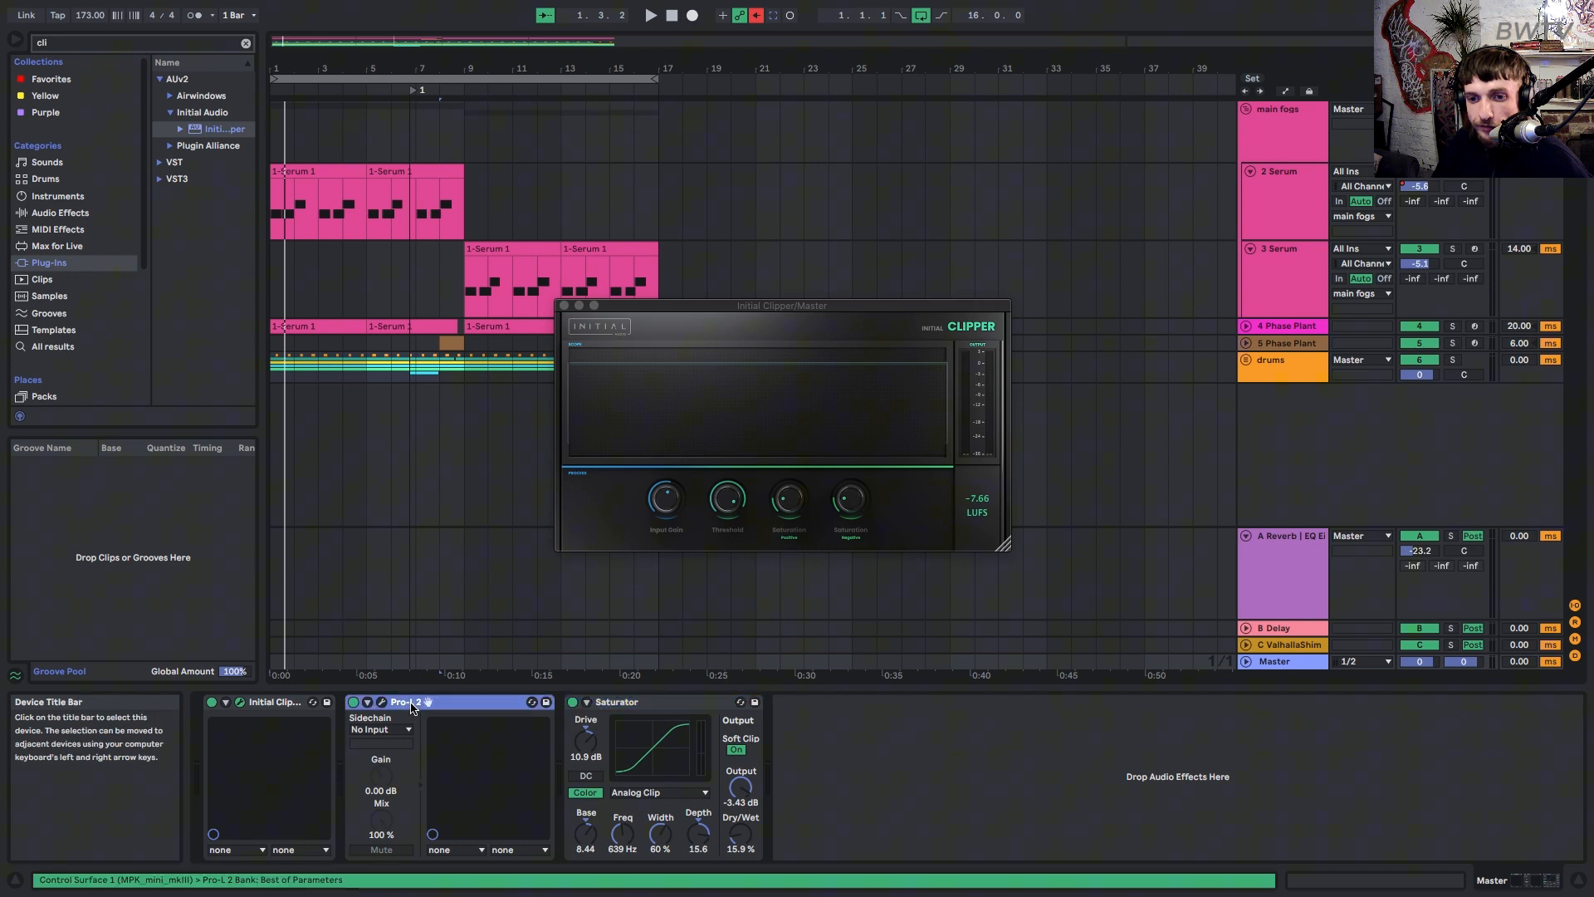
click(382, 702)
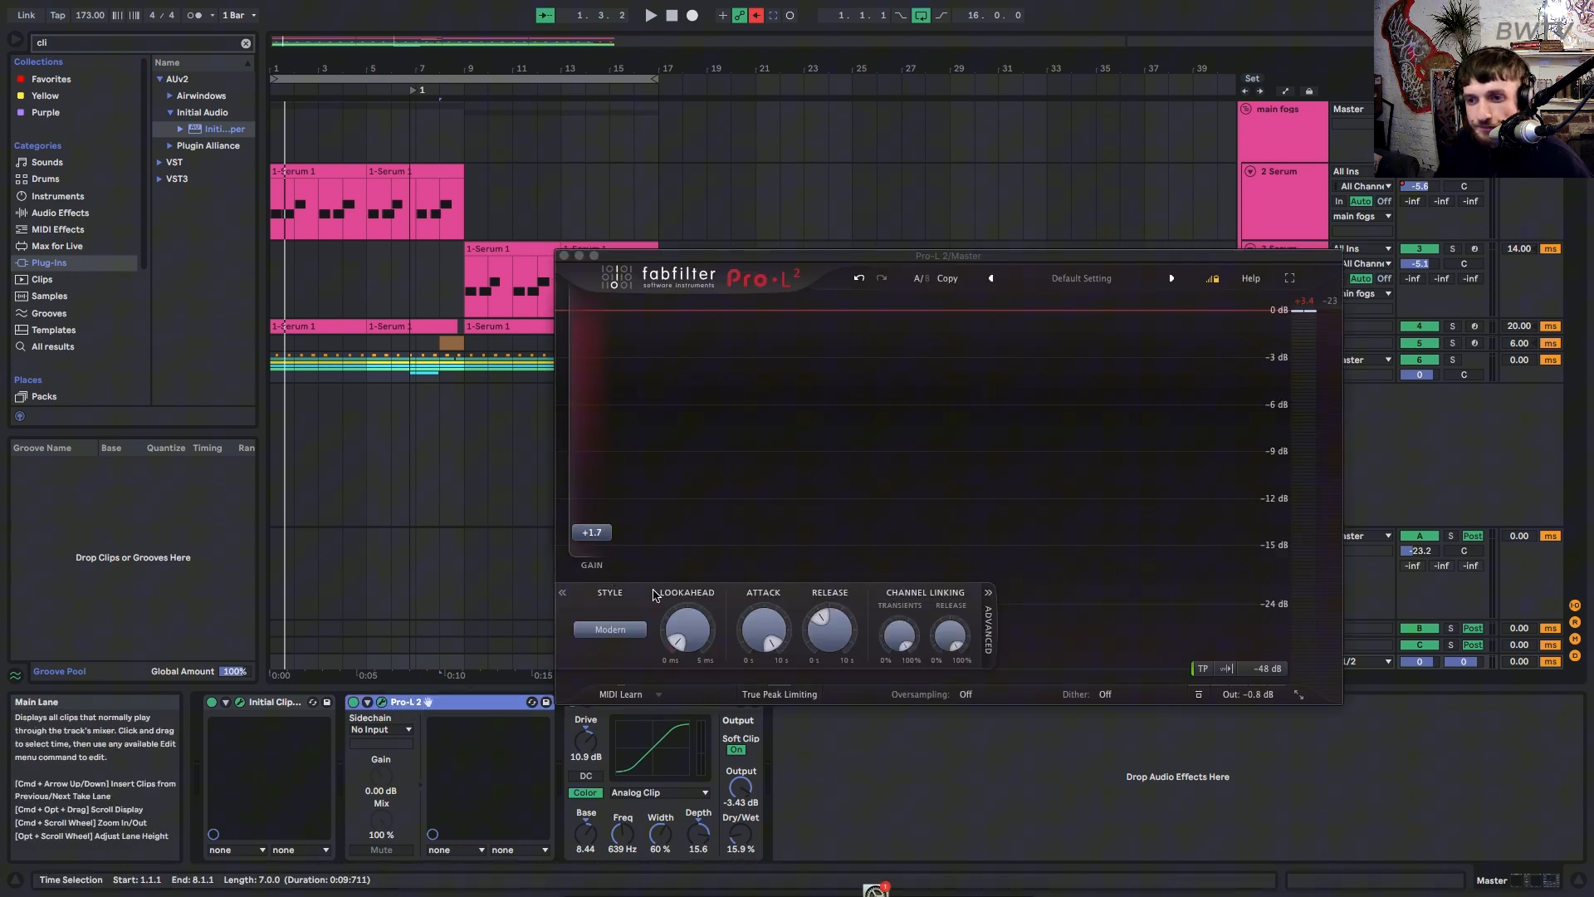
mouse_move(841, 641)
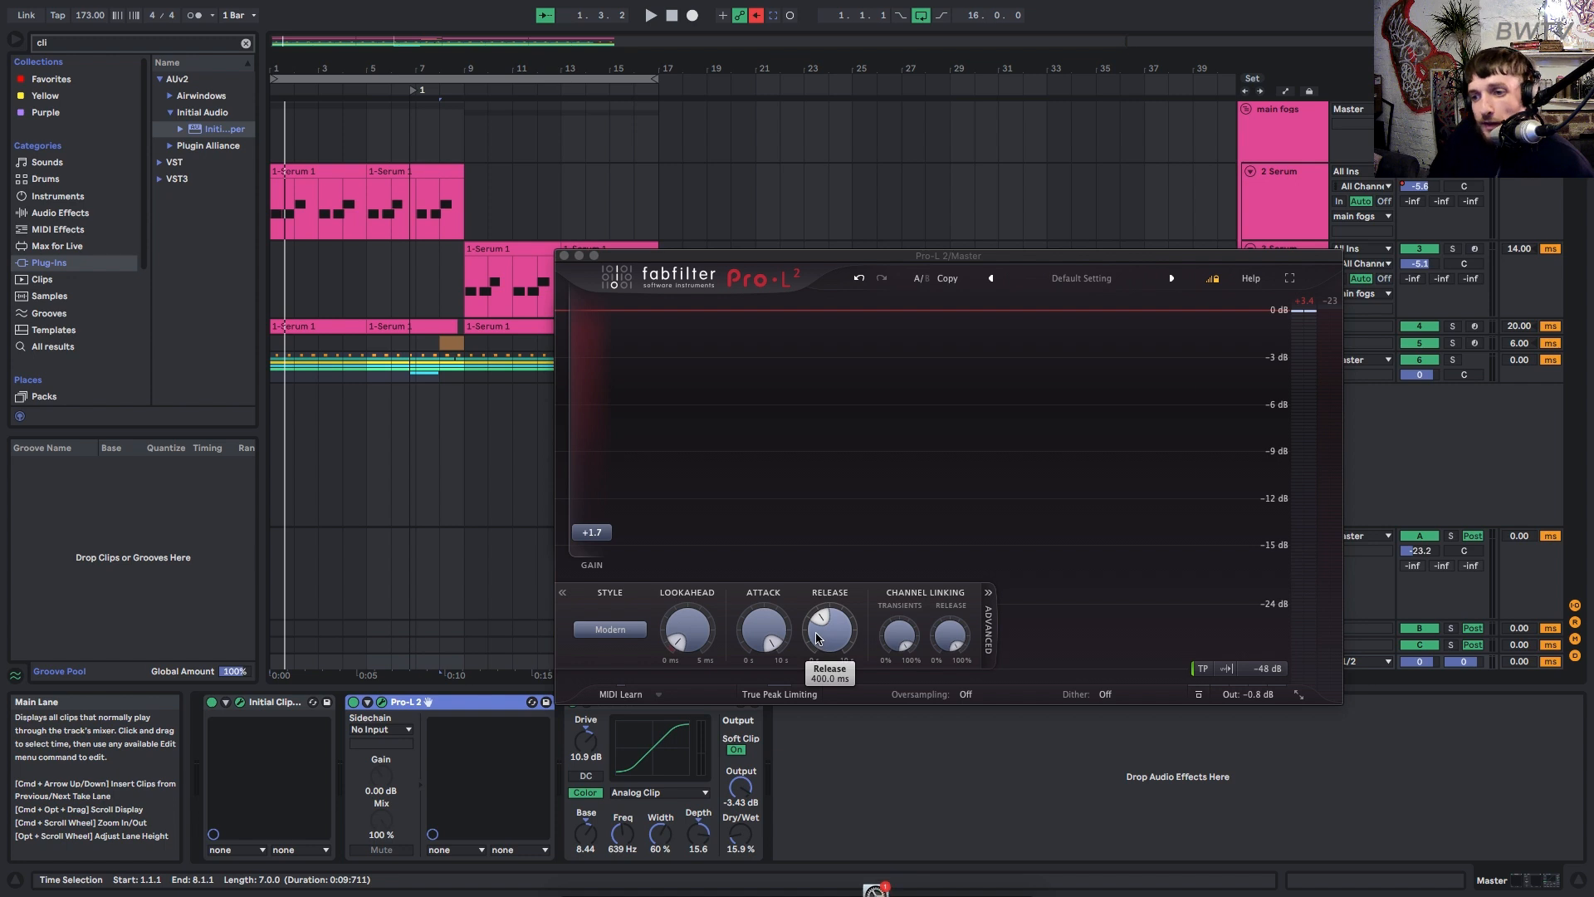
click(966, 697)
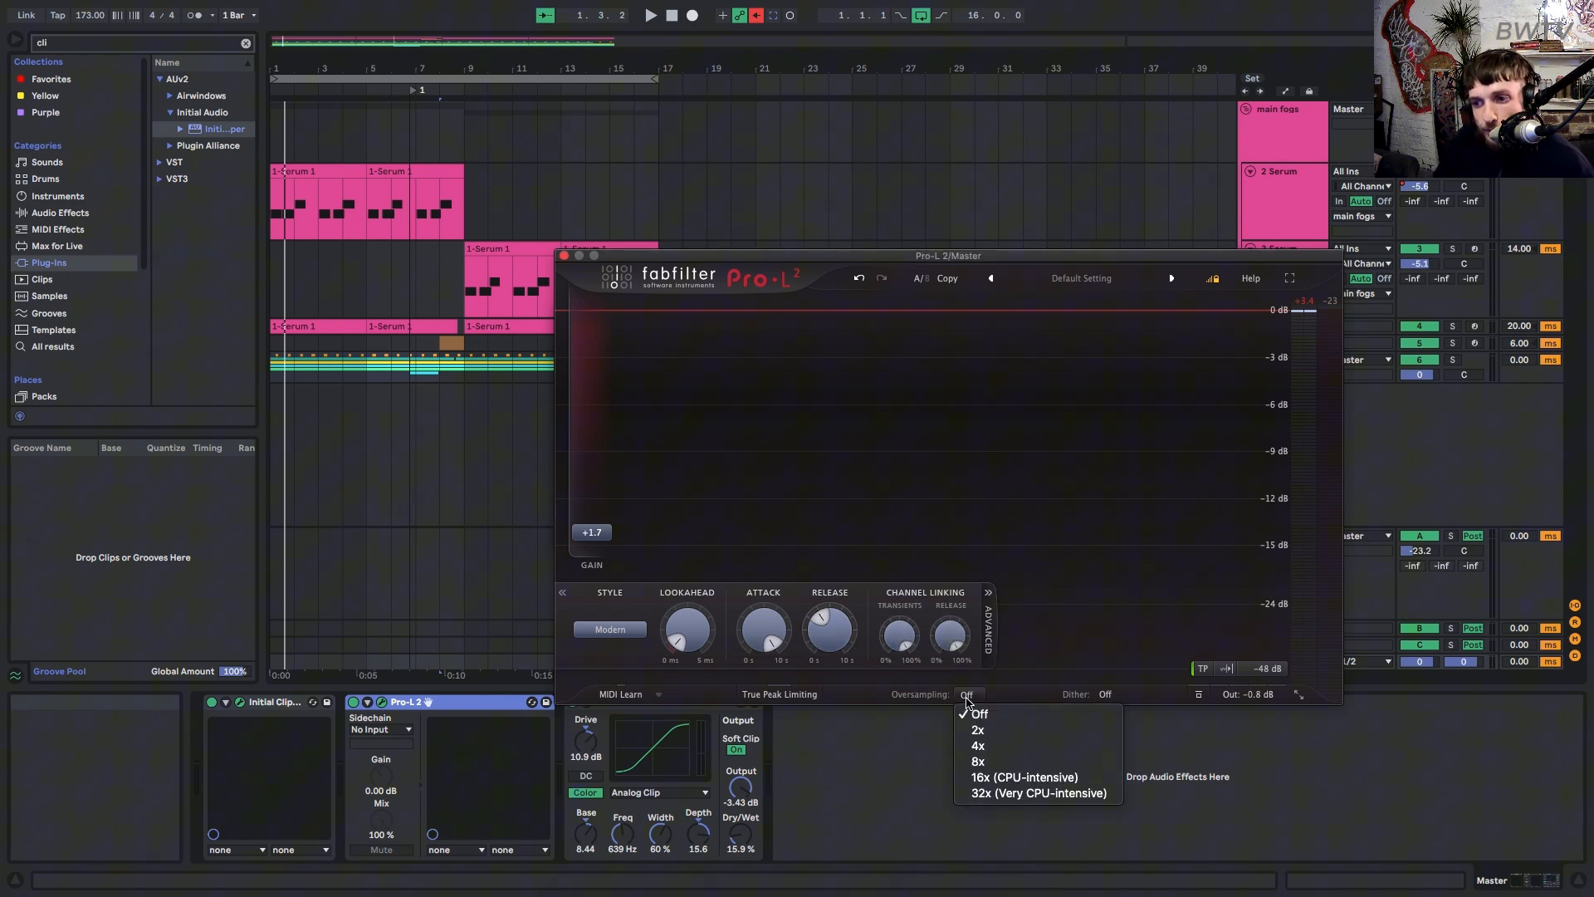
click(977, 730)
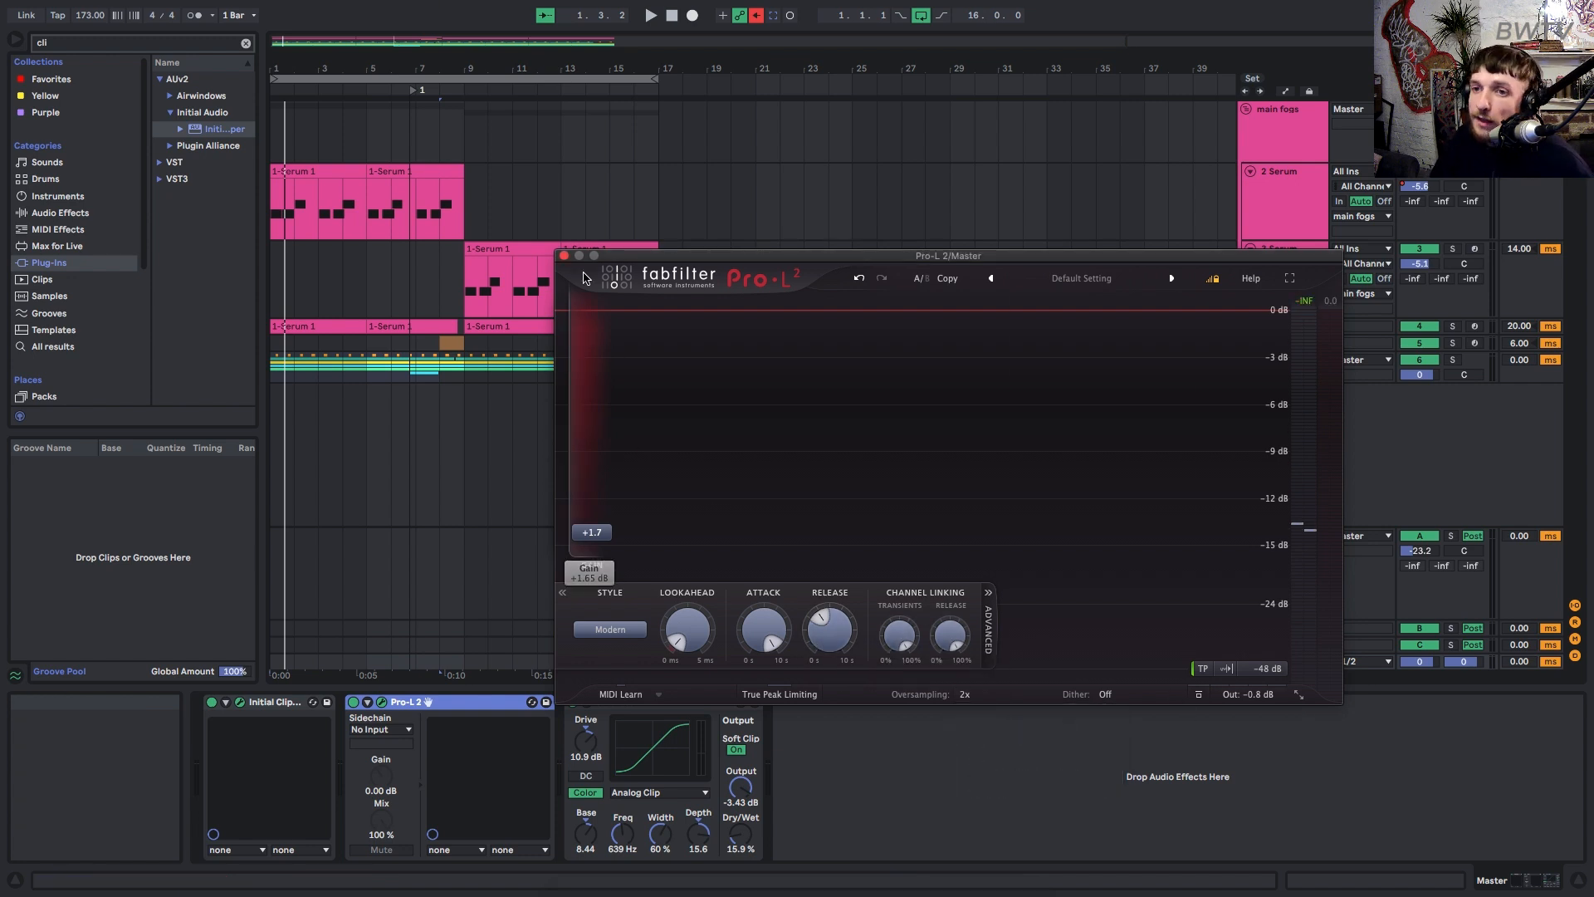
click(564, 256)
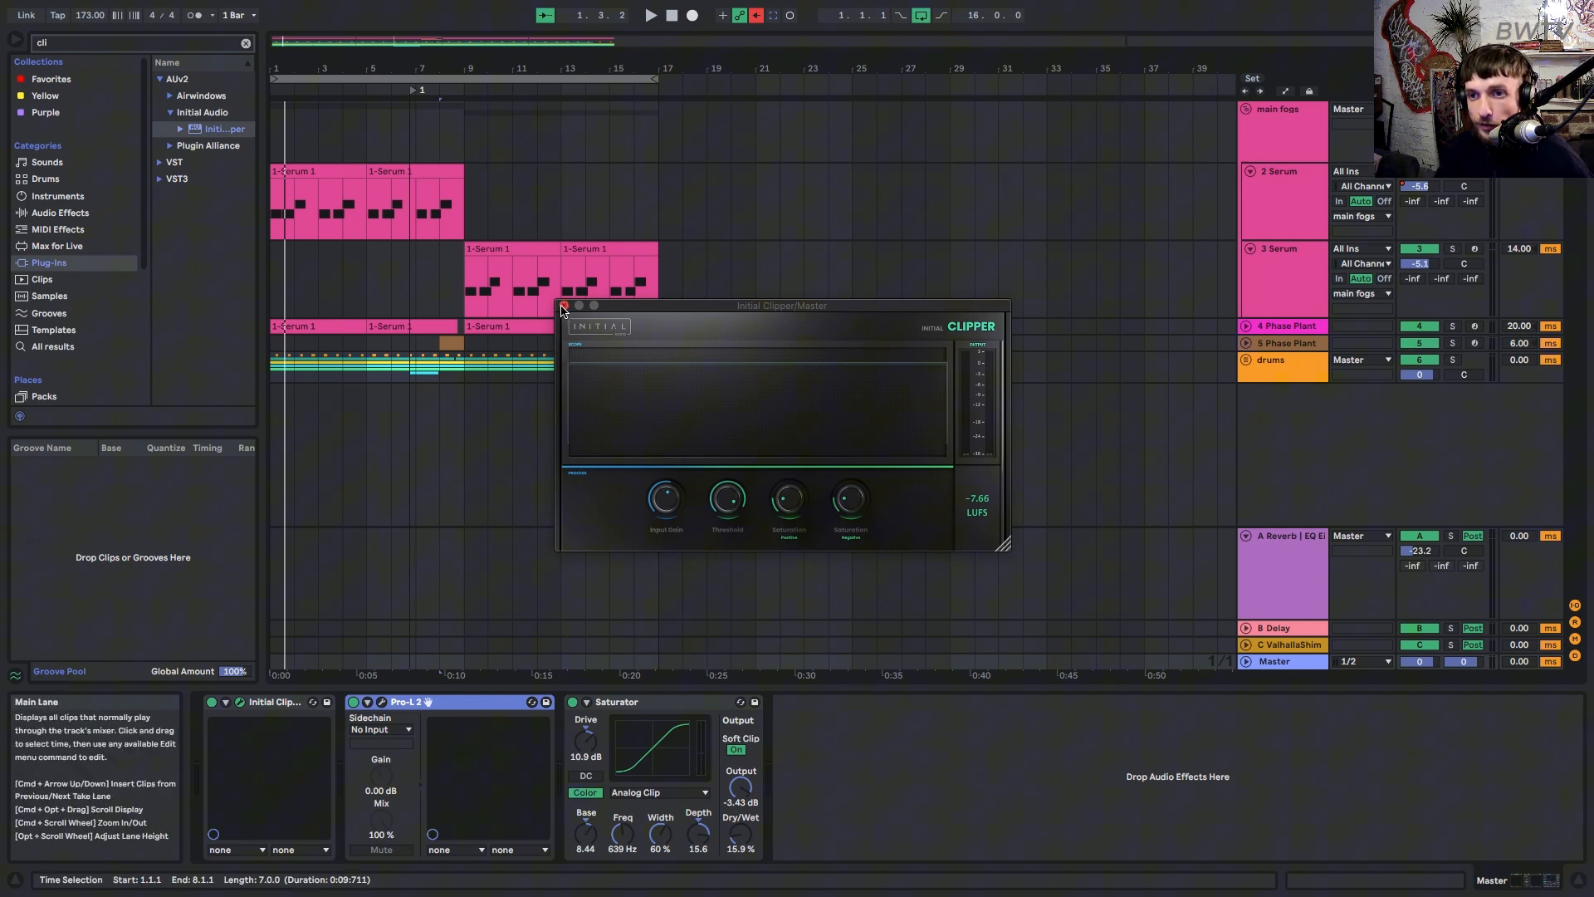
Close the Initial Clipper window and unfold the drums group to show its effects.
click(564, 306)
drag(536, 204, 44, 163)
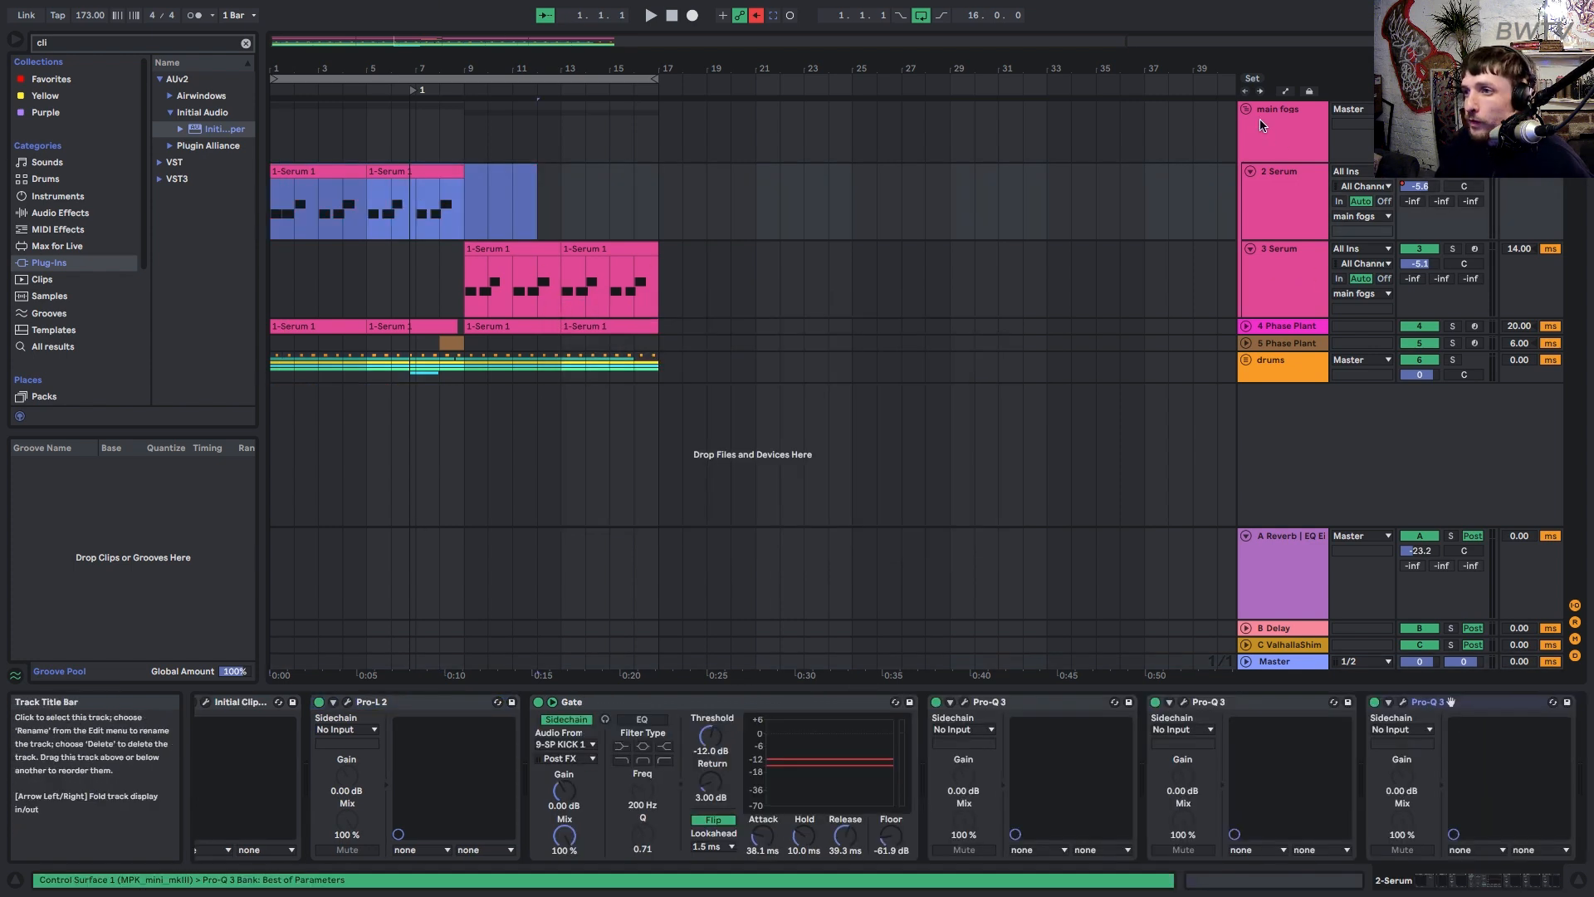
click(1245, 360)
click(1268, 366)
scroll(1212, 382, down, 3)
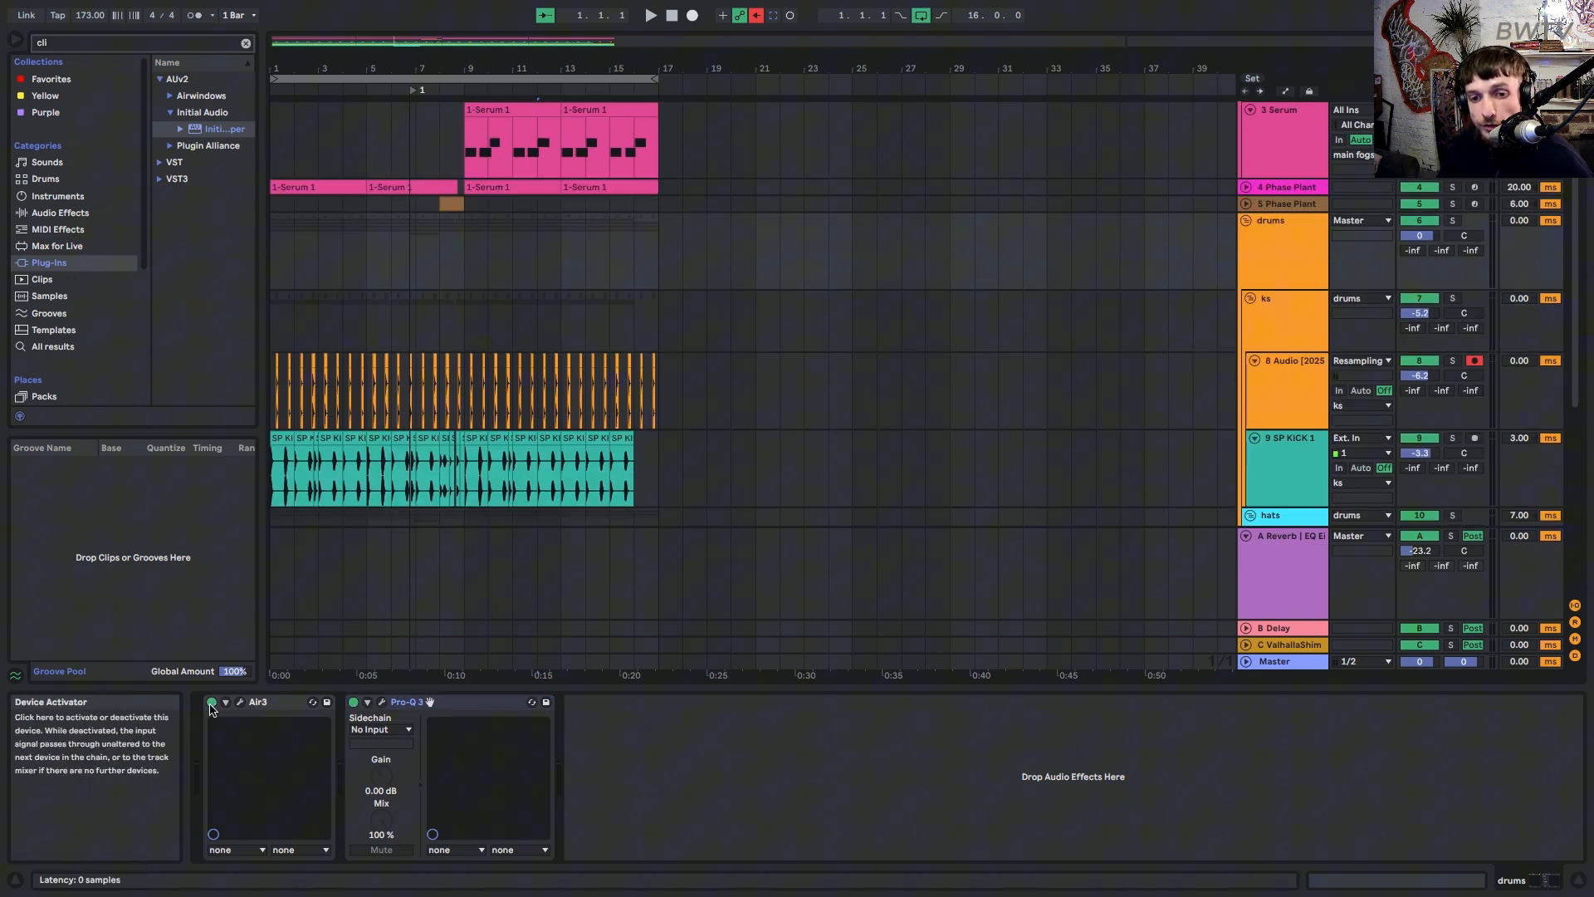
Solo and play the drums group, bypassing Air3 briefly before switching it back on.
click(1453, 221)
key(space)
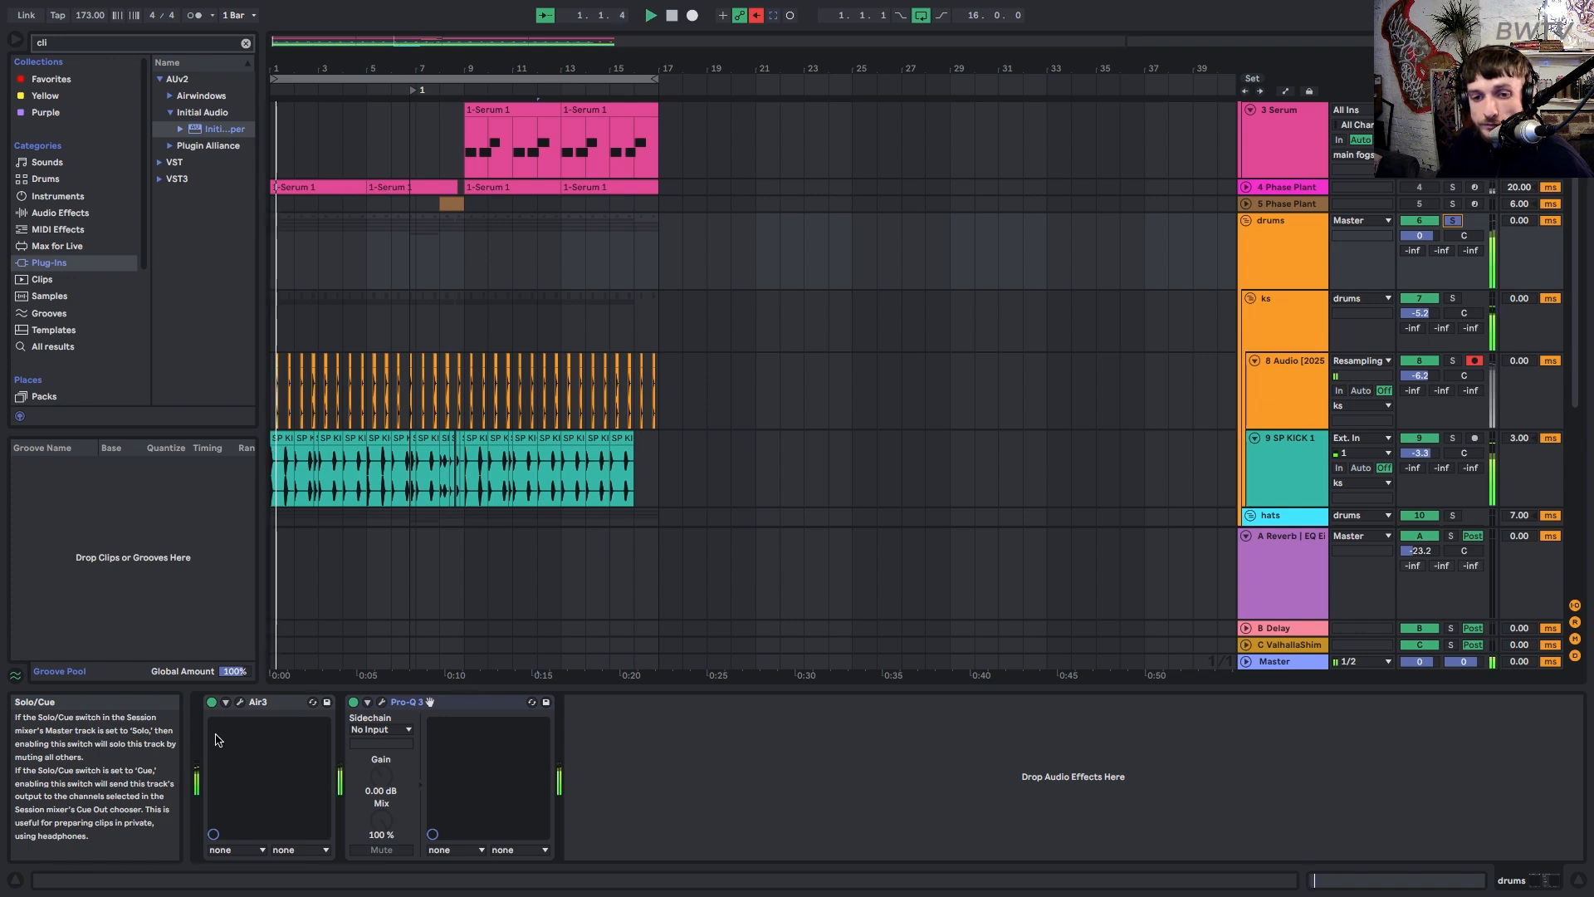
click(212, 702)
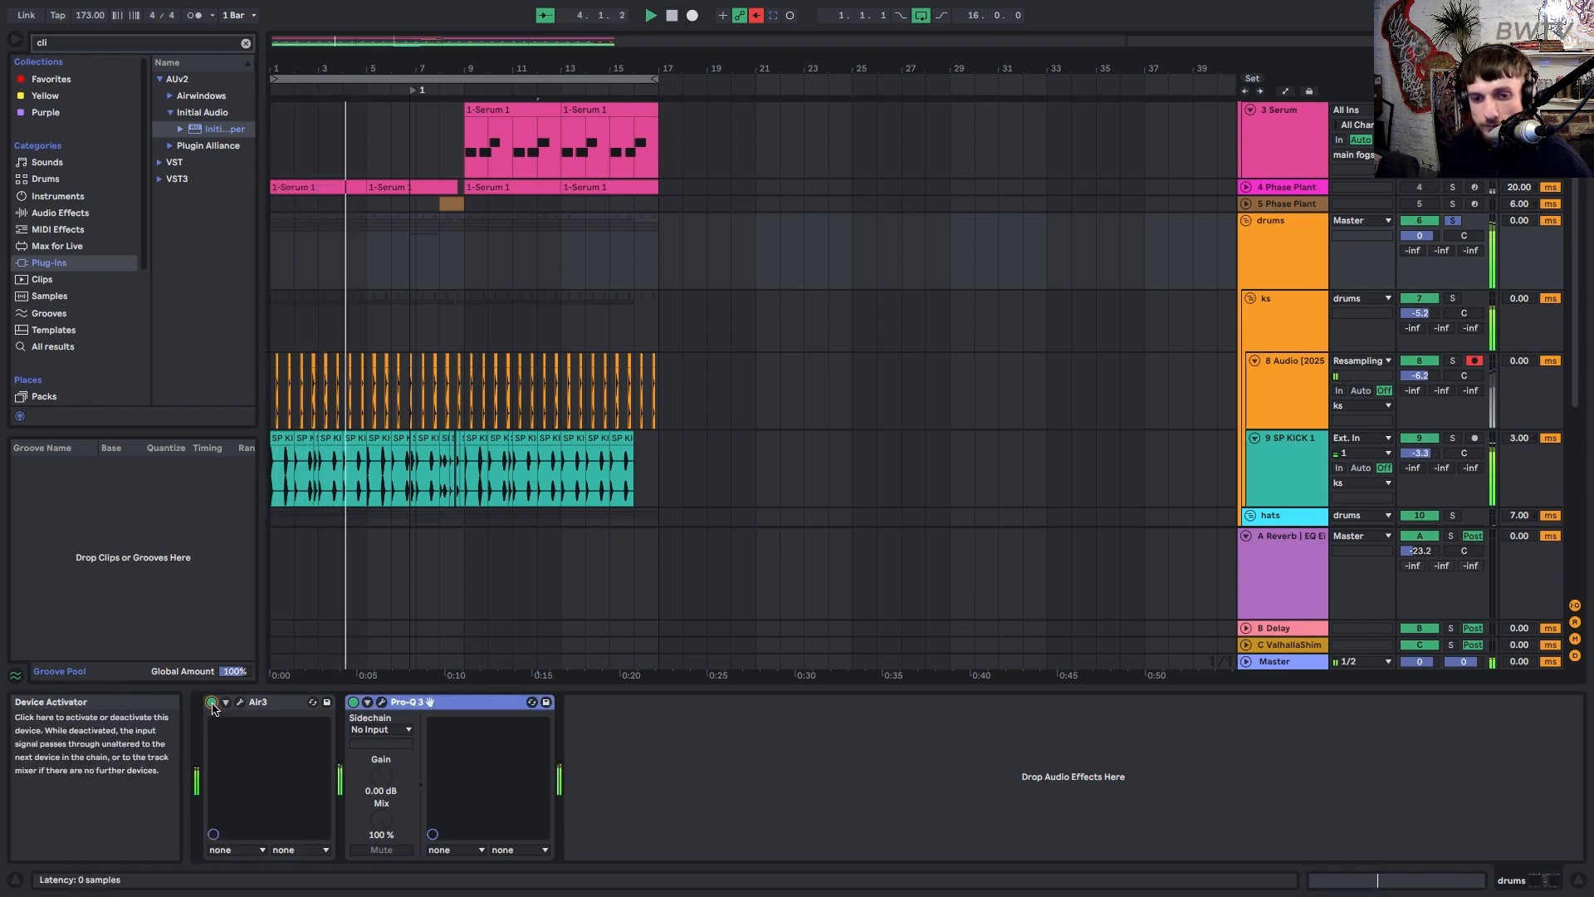
click(211, 703)
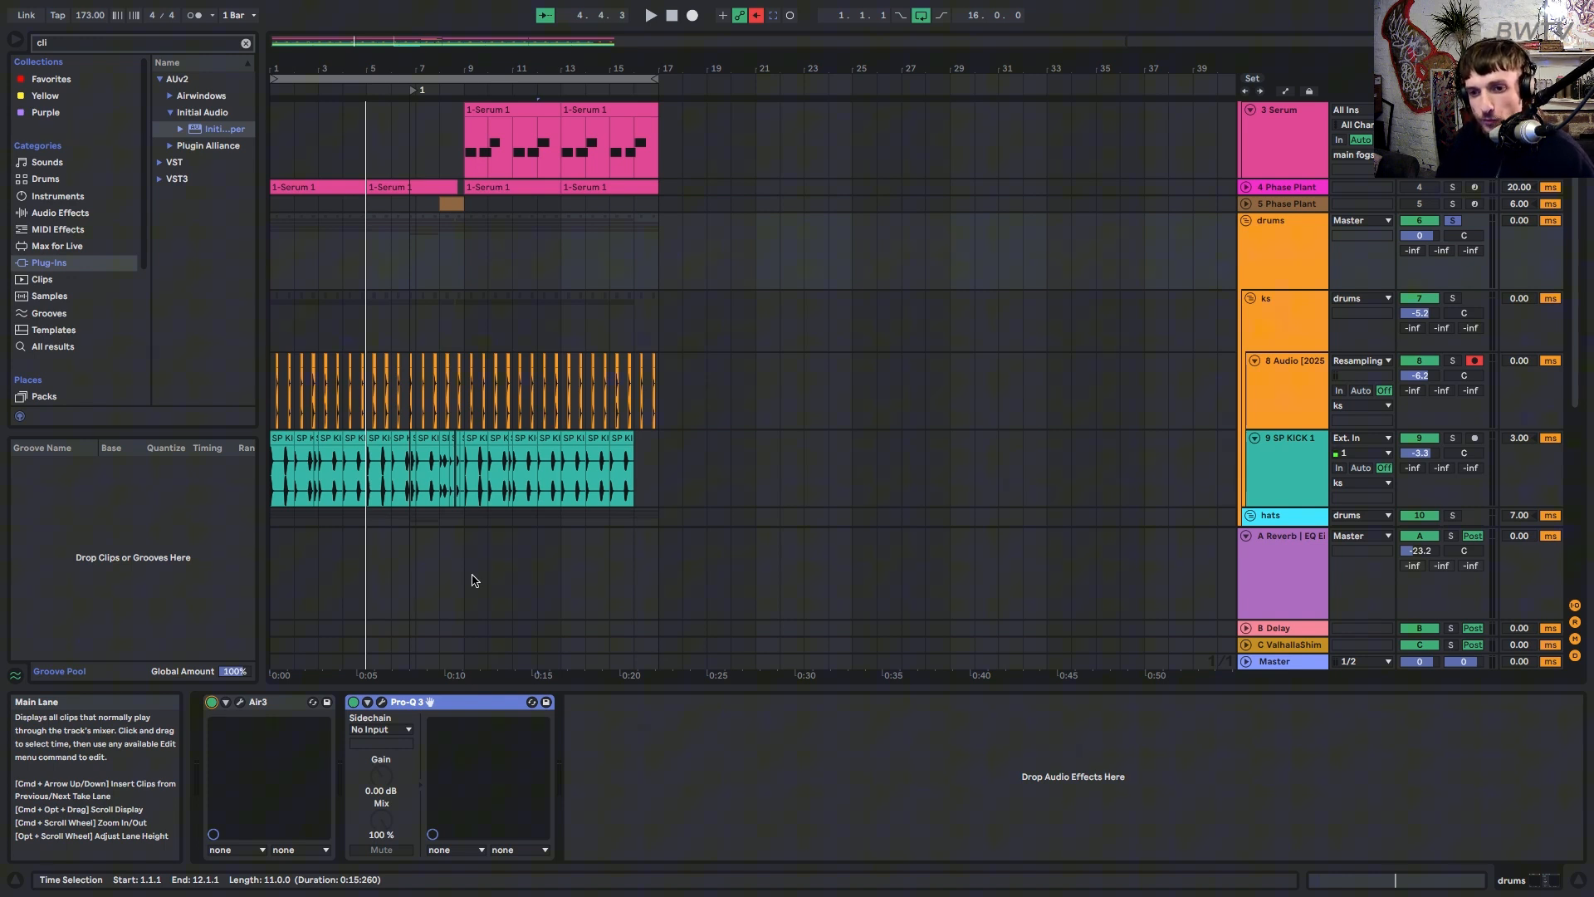
scroll(1104, 477, down, 3)
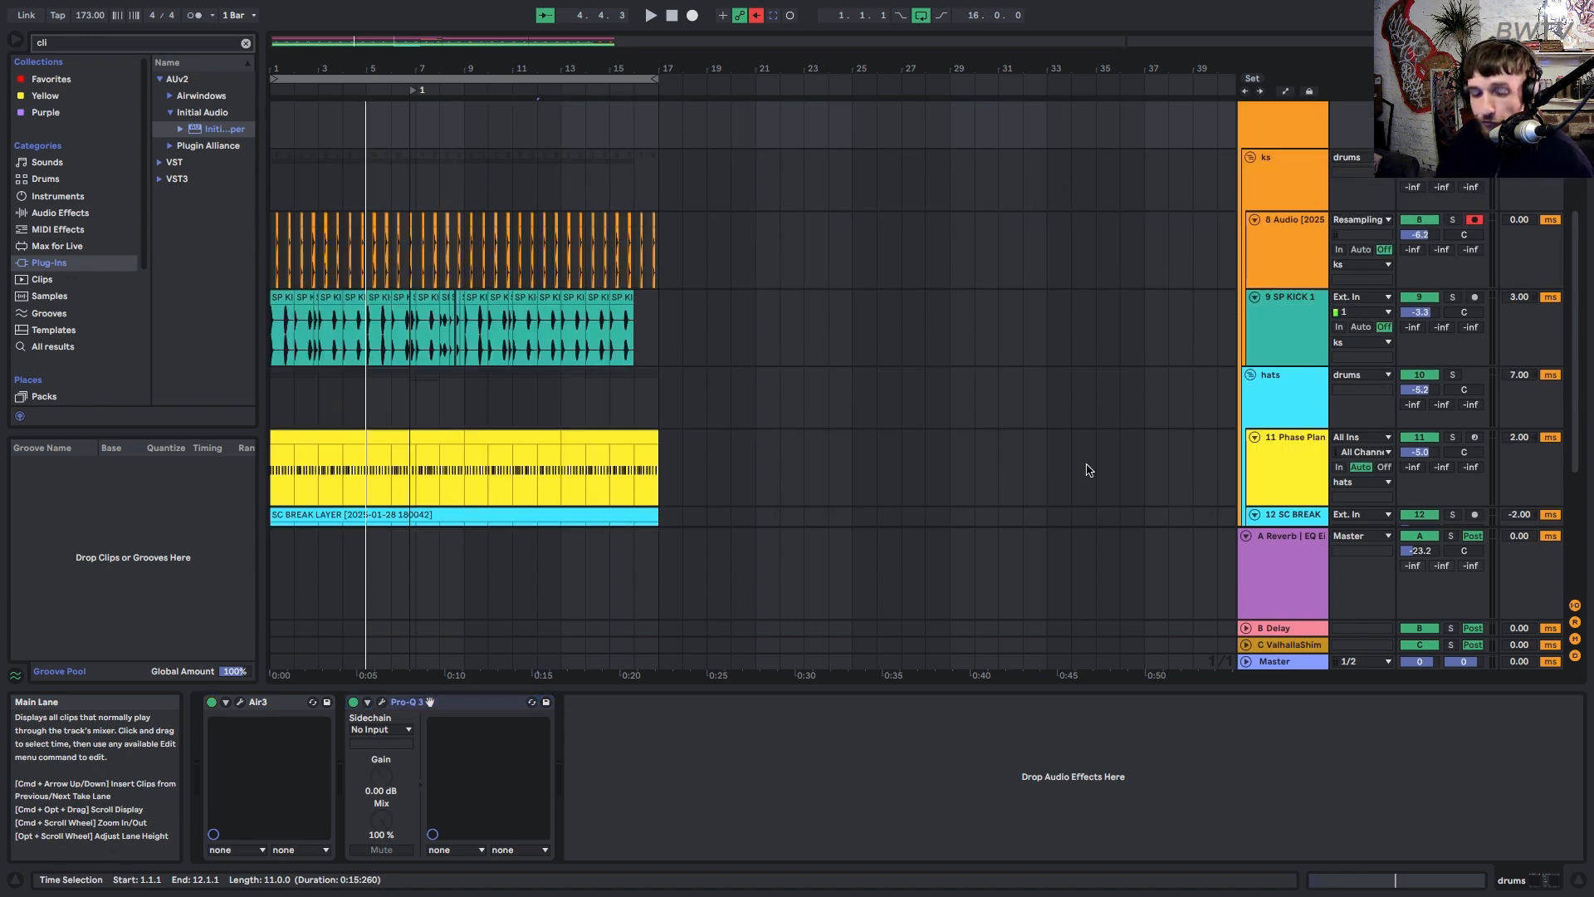
Fold the A Reverb return, then play the ks track and check its IQ-Transient window.
click(1246, 537)
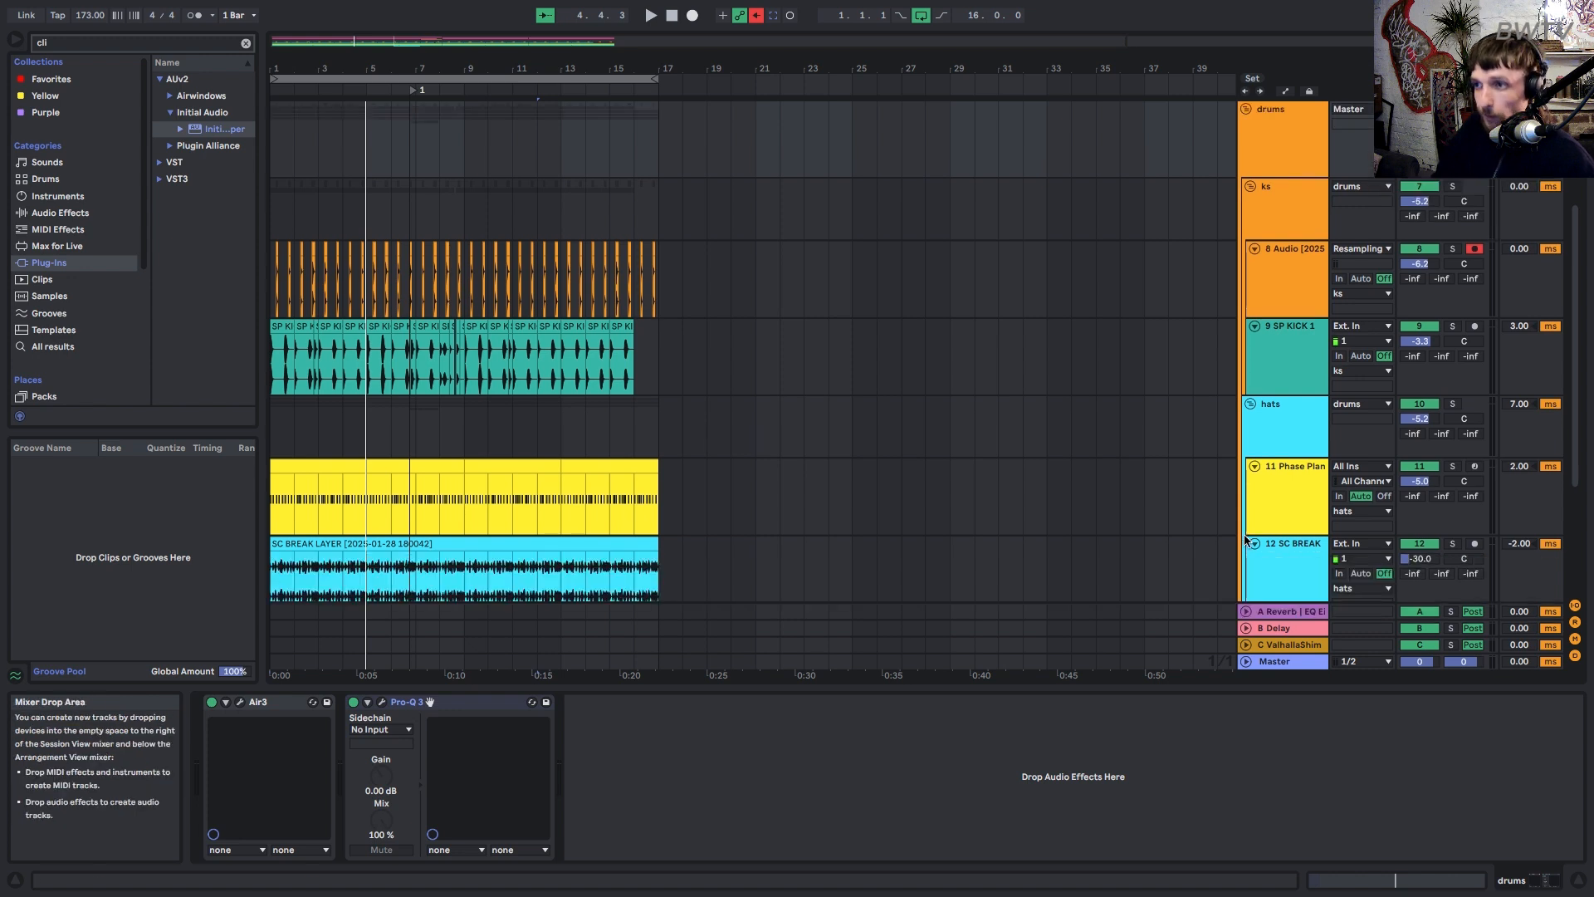
click(1279, 208)
key(space)
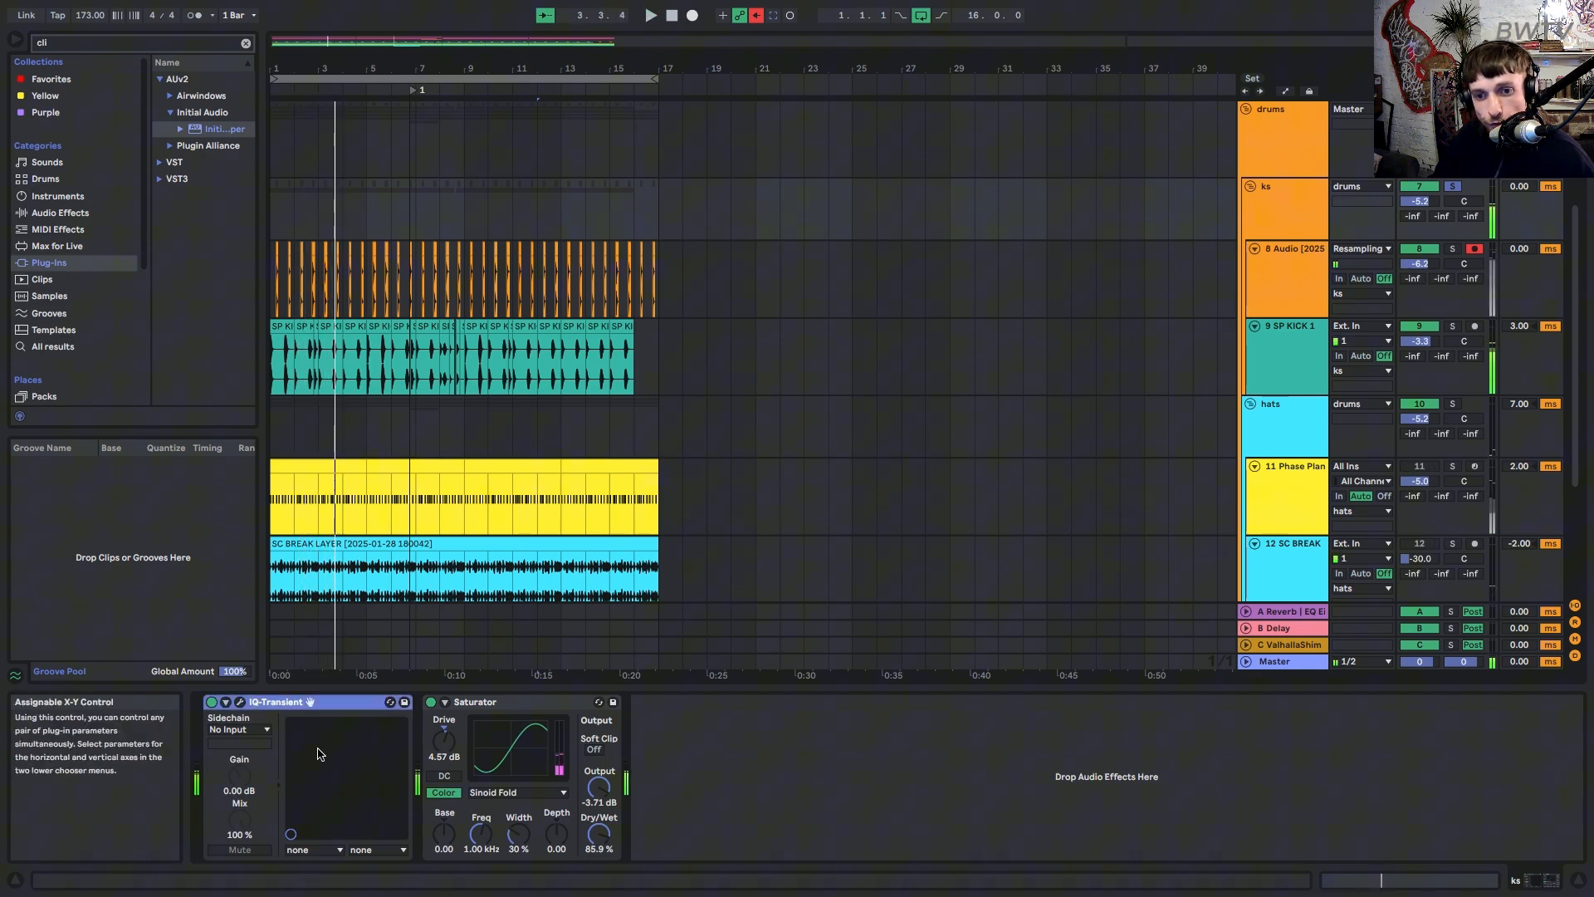
click(240, 702)
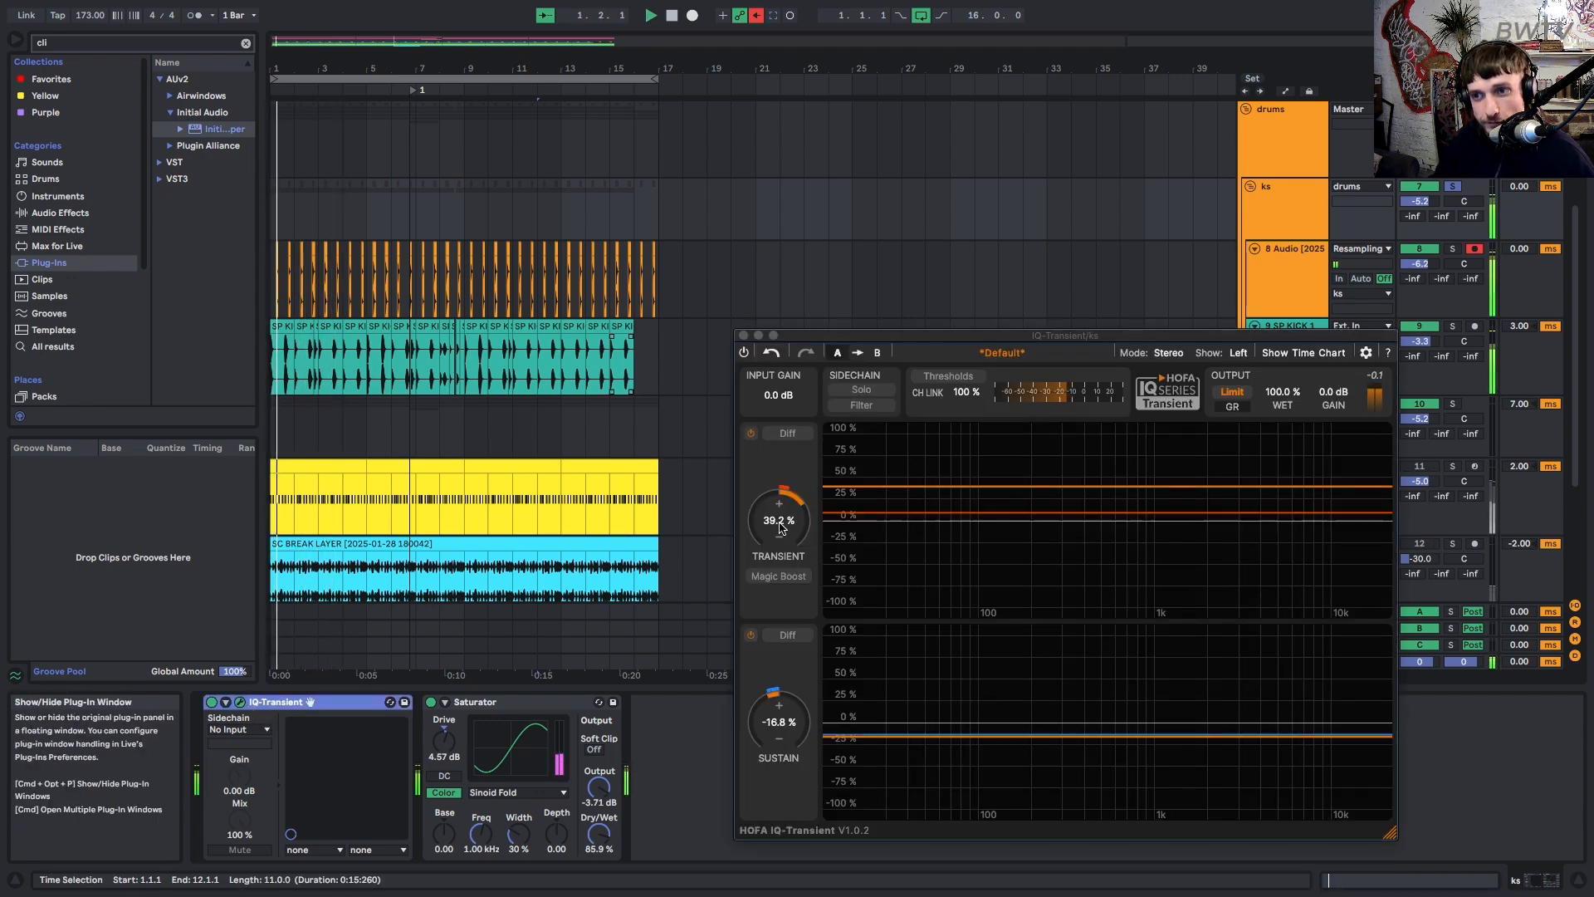
click(743, 335)
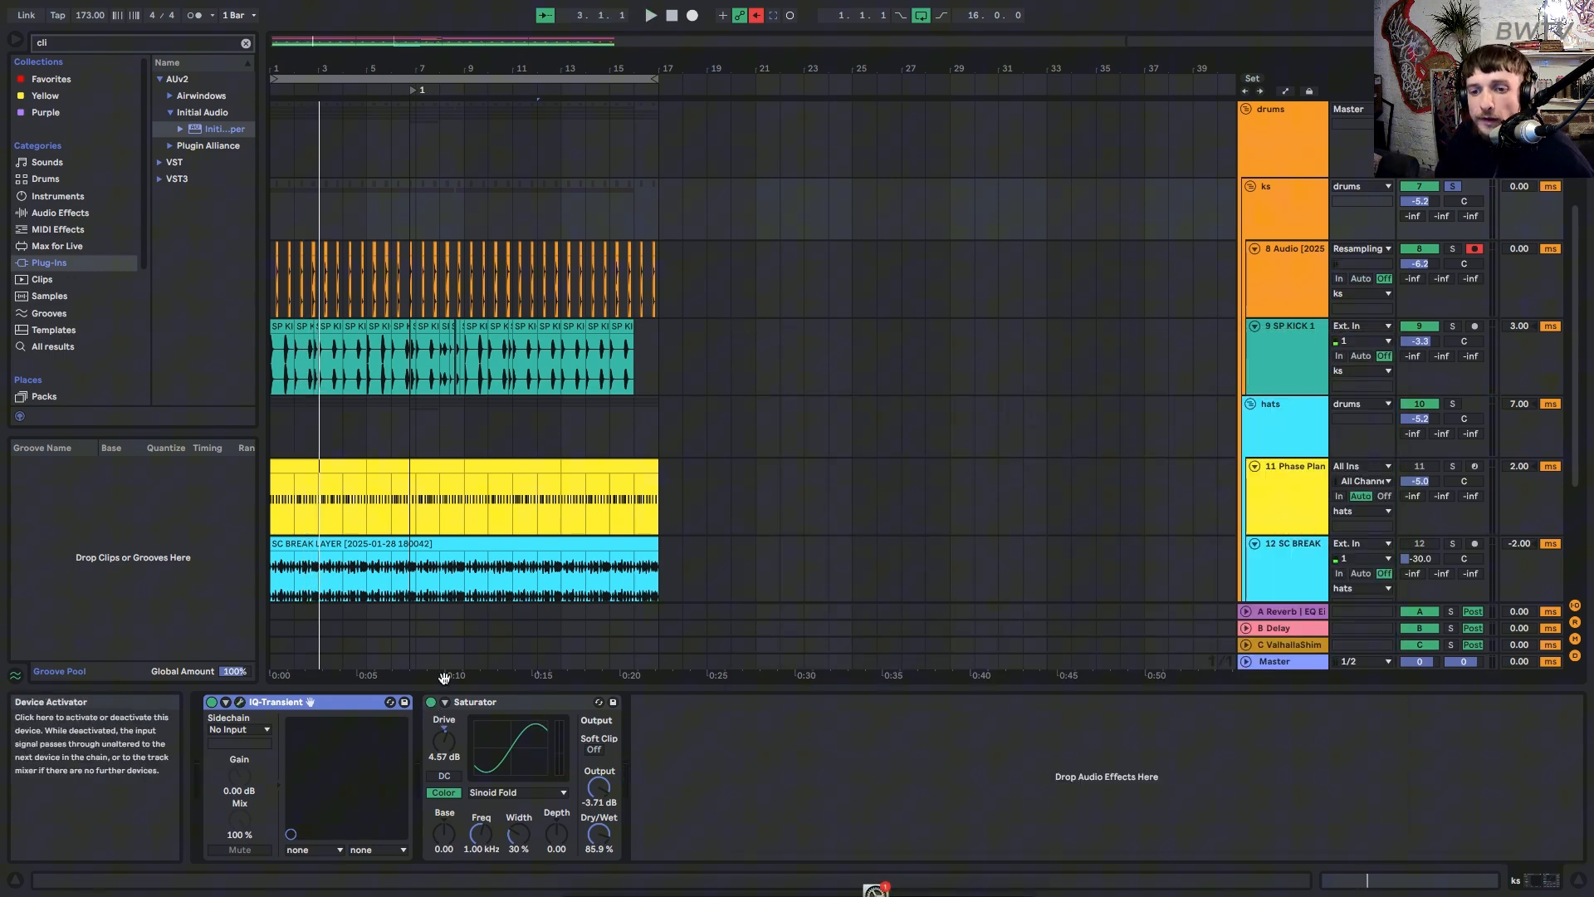
Replay from bar 1, bypassing the ks Saturator and switching it back on.
key(space)
click(431, 703)
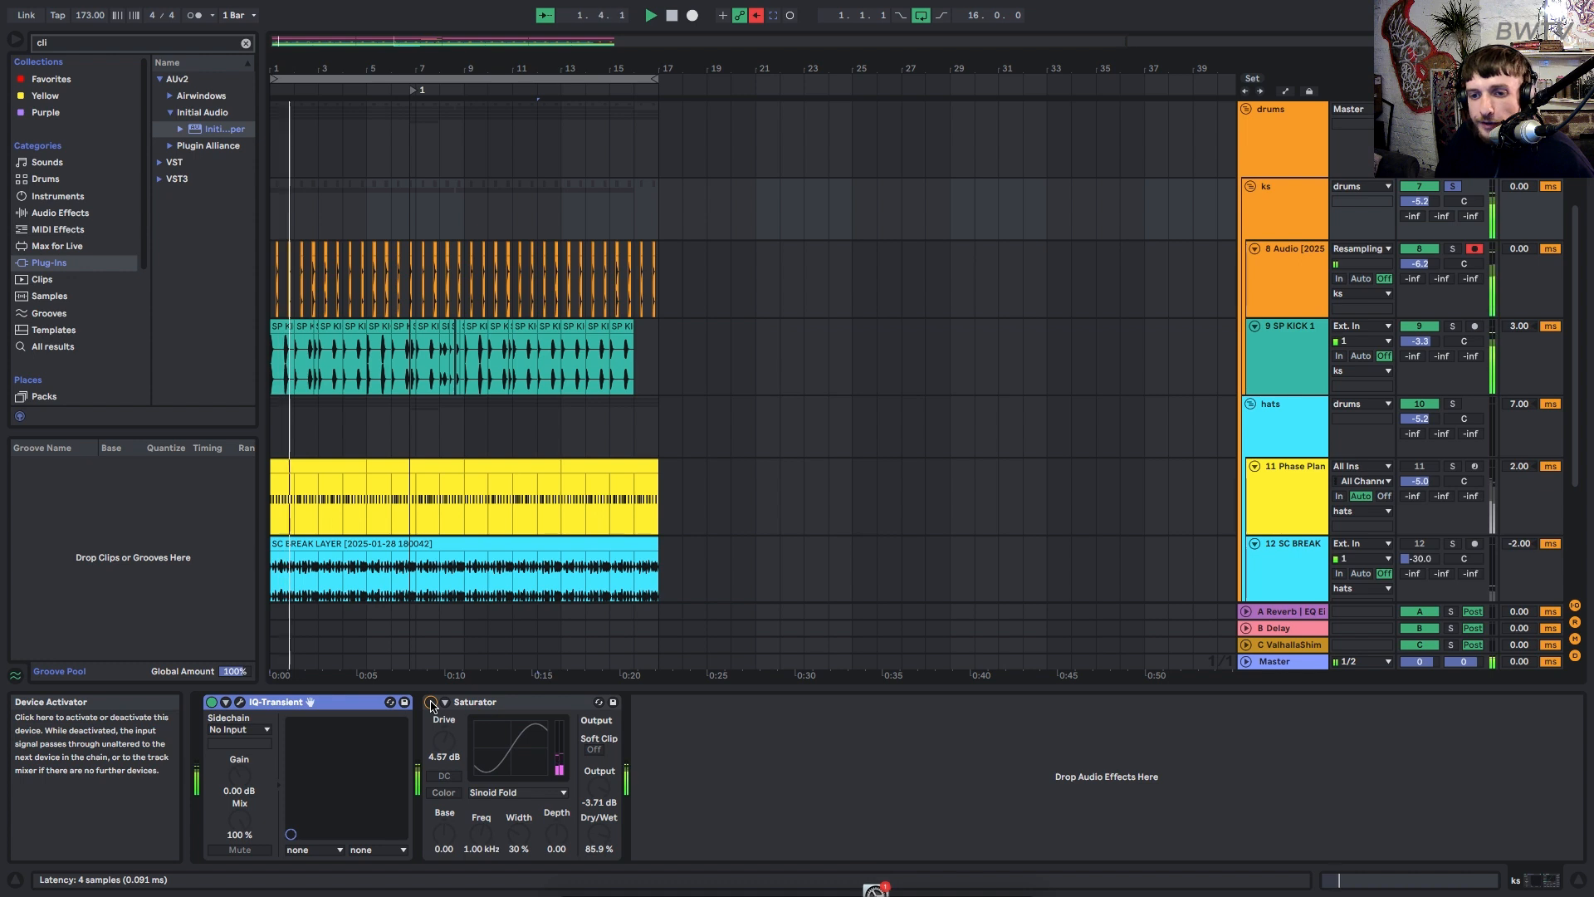
click(431, 702)
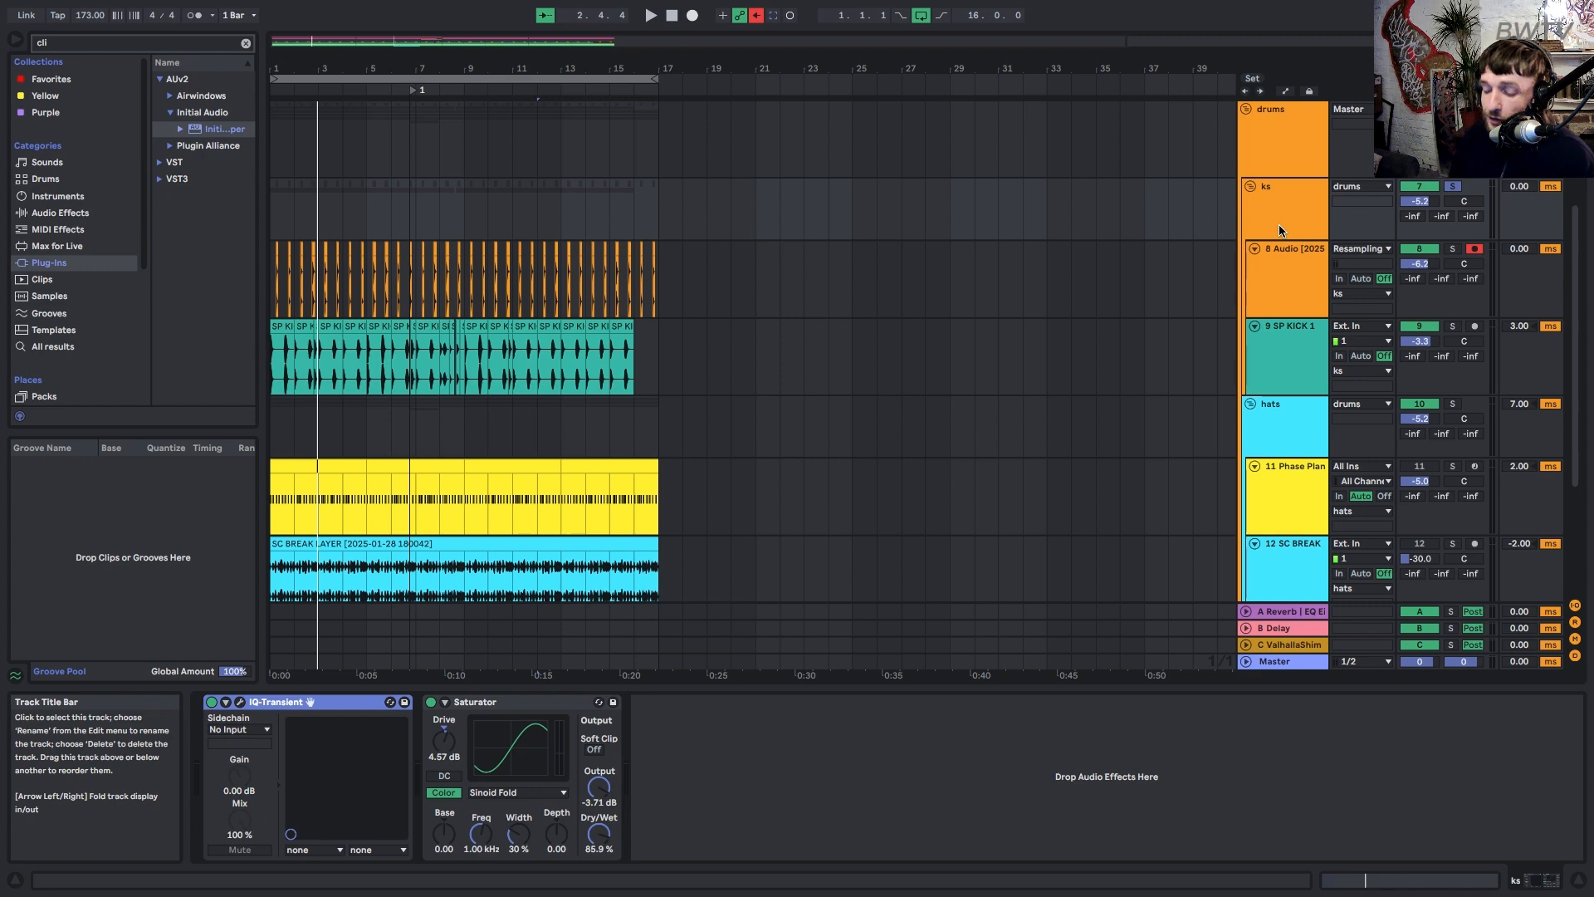
Unsolo ks, then play and compare the hats and drums group DrumSlam effects.
click(1296, 146)
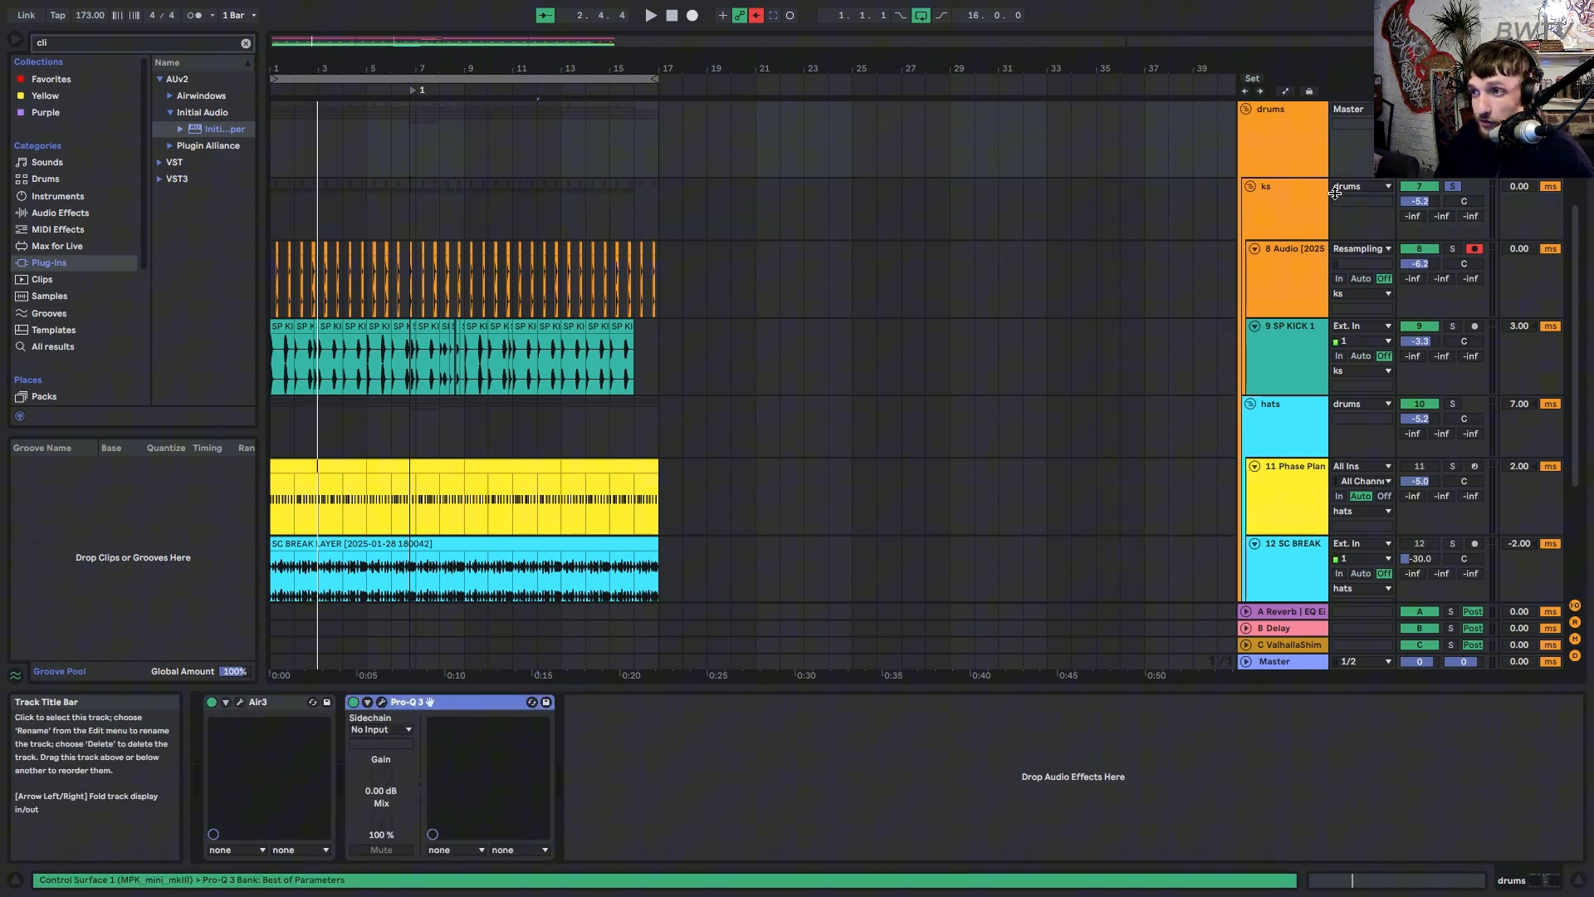
click(1292, 199)
click(1287, 155)
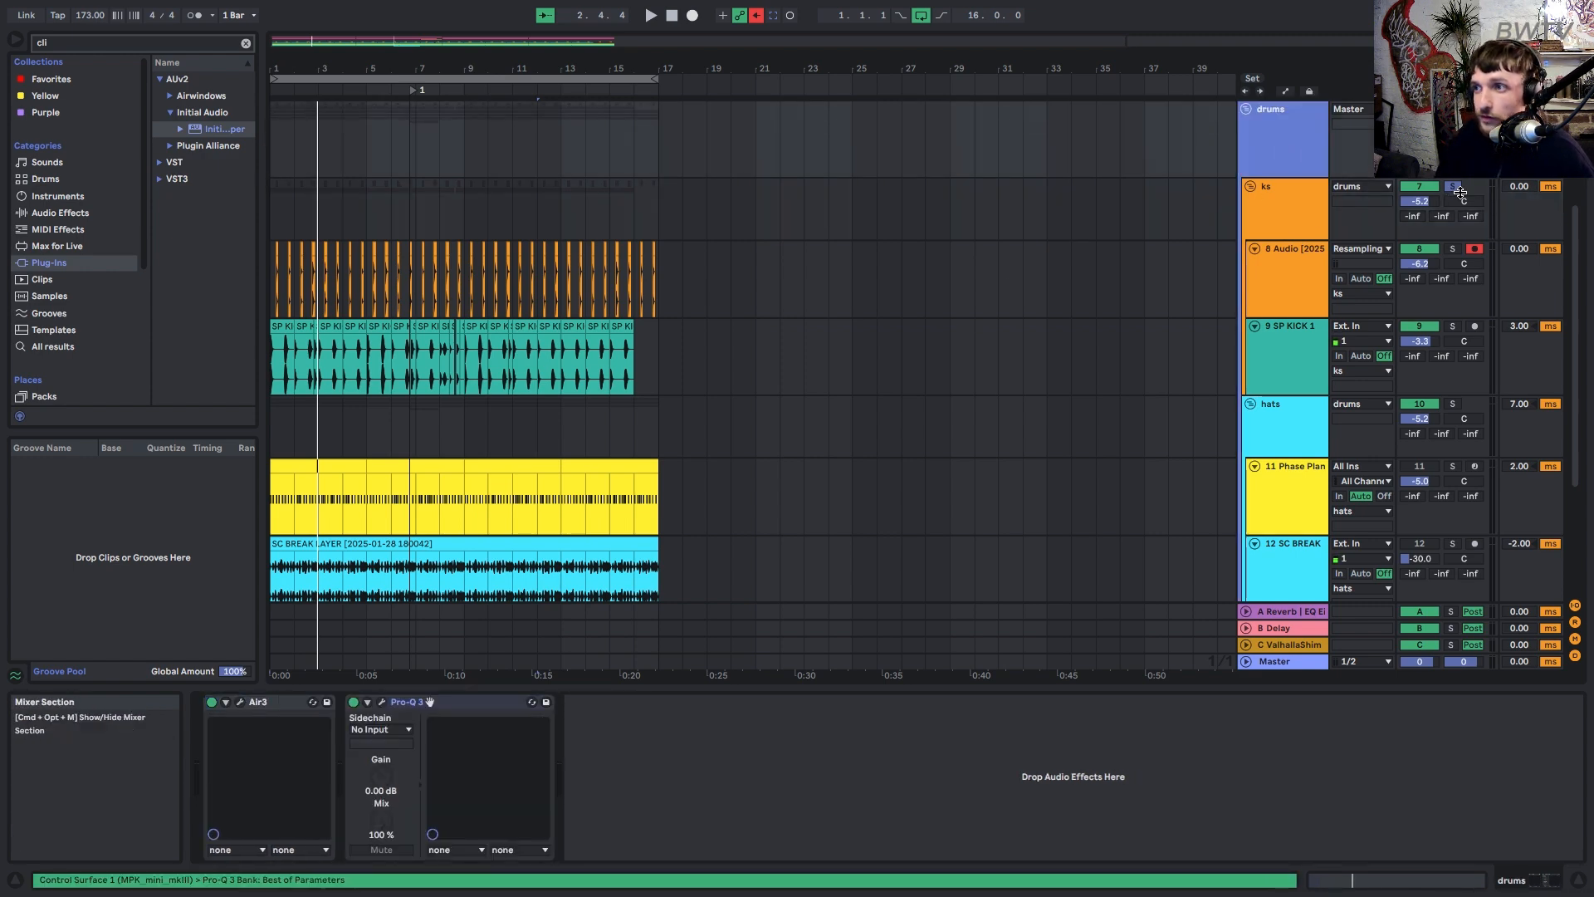
click(1452, 187)
click(1289, 420)
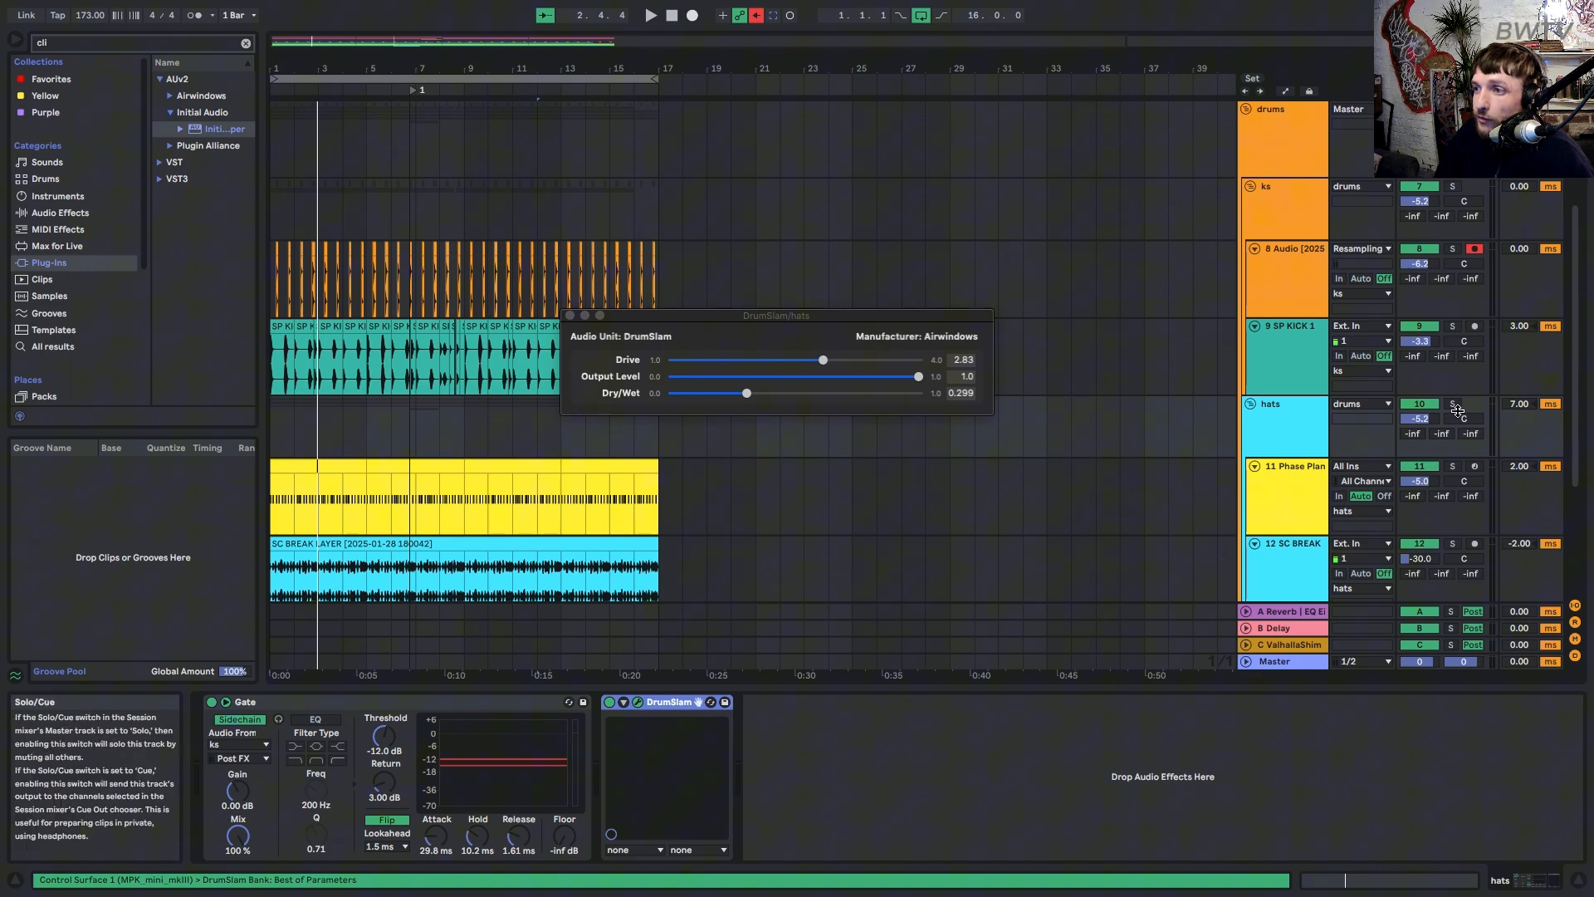
key(space)
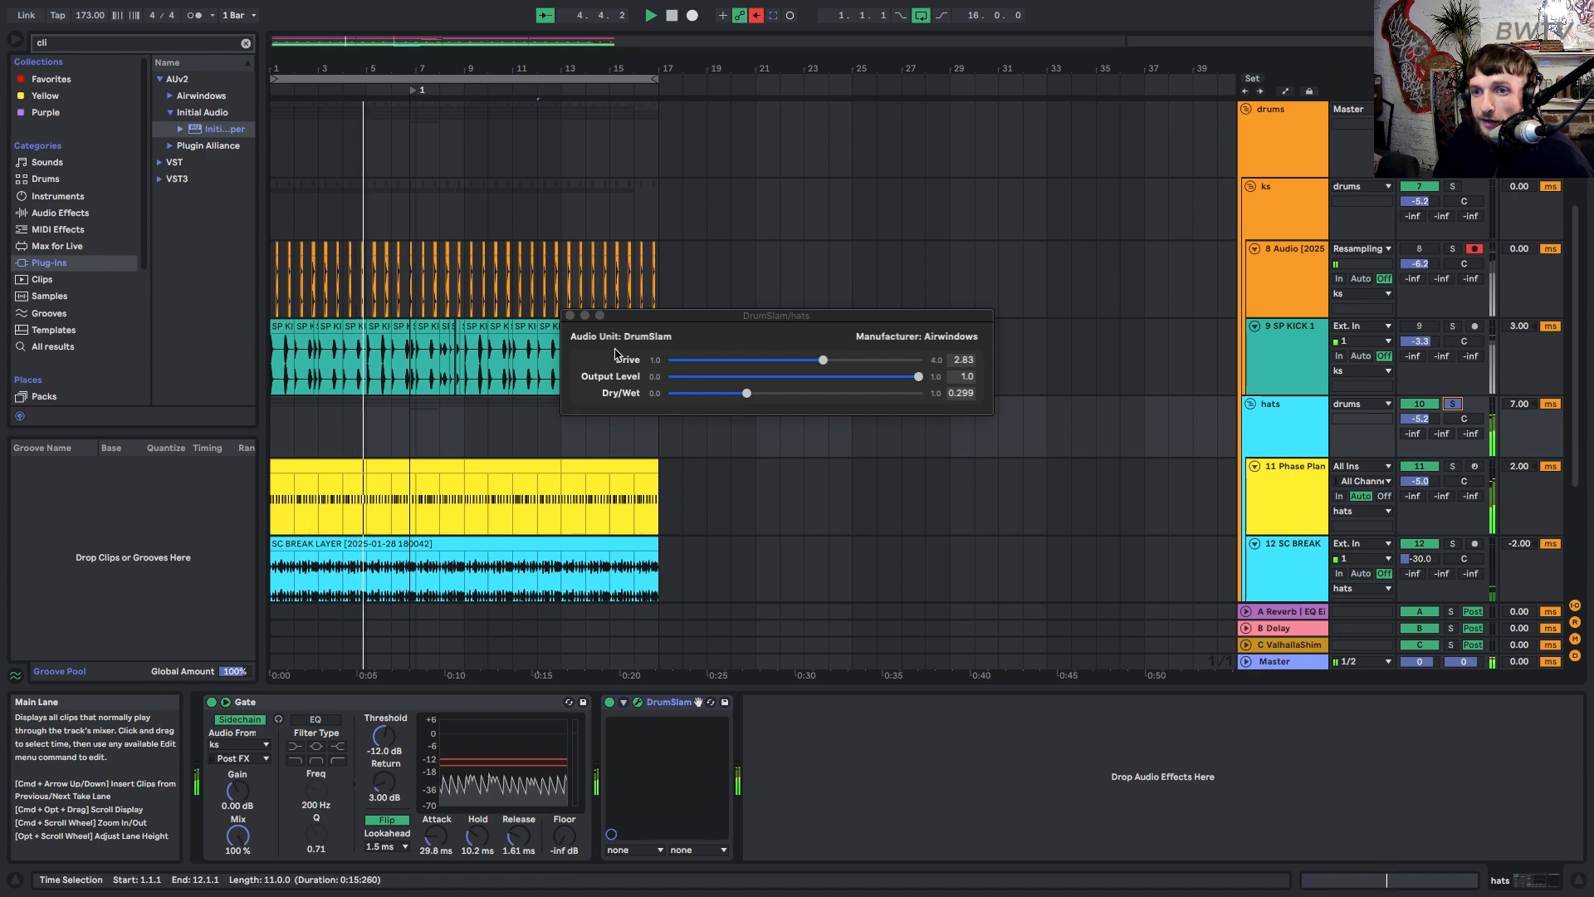
click(664, 708)
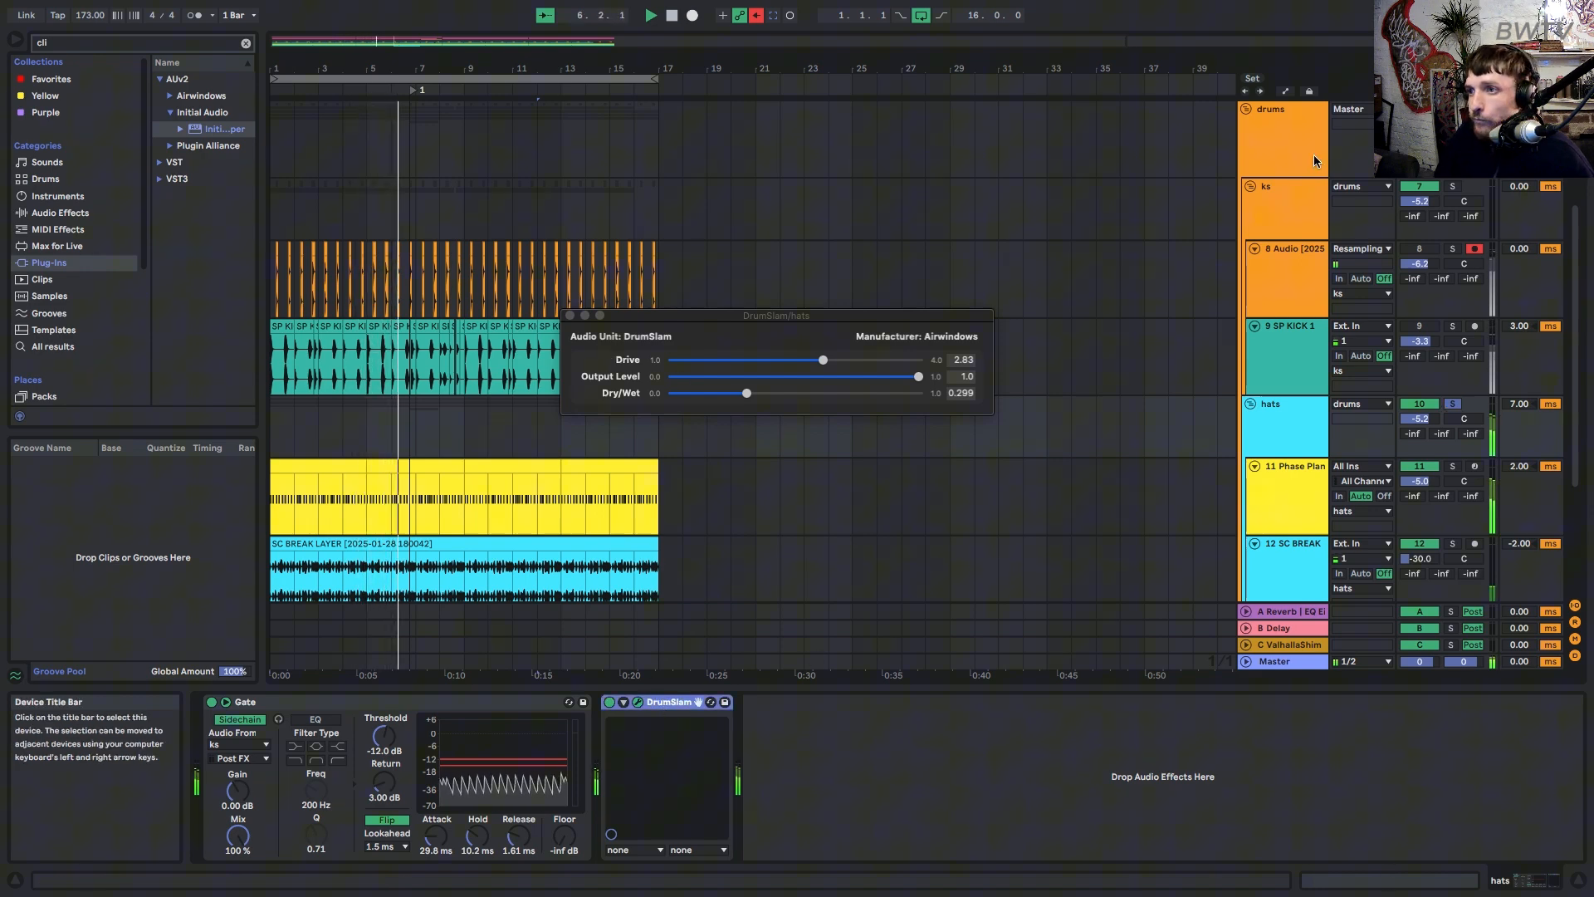
click(1288, 170)
click(1282, 425)
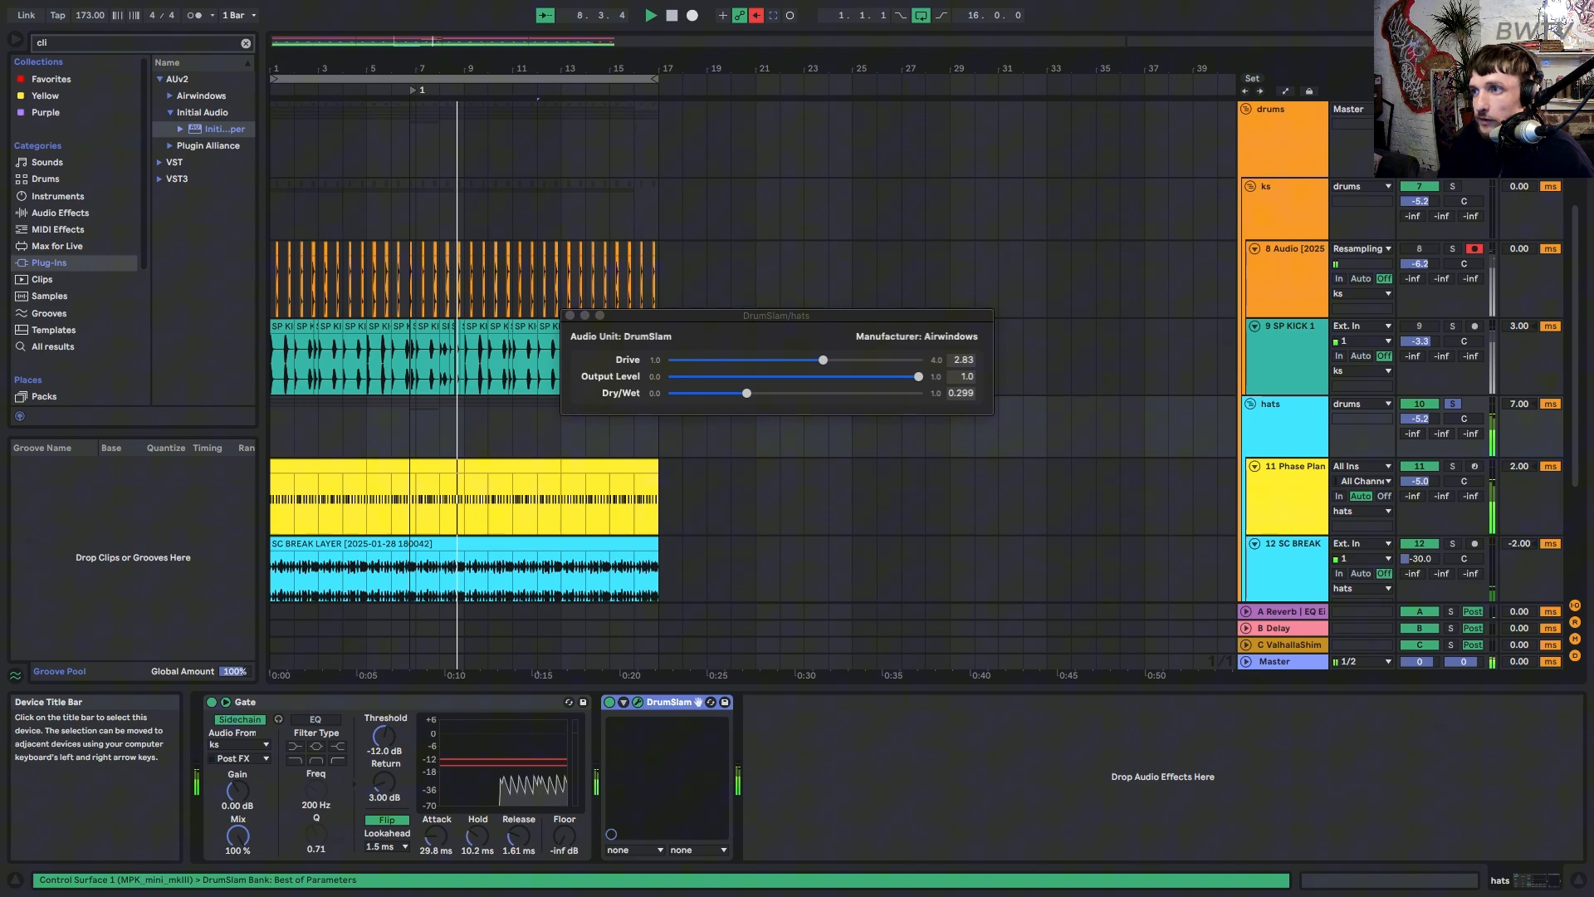
Set the drums DrumSlam to Dry/Wet 0.198 and Drive 3.511, then unsolo hats.
click(1452, 109)
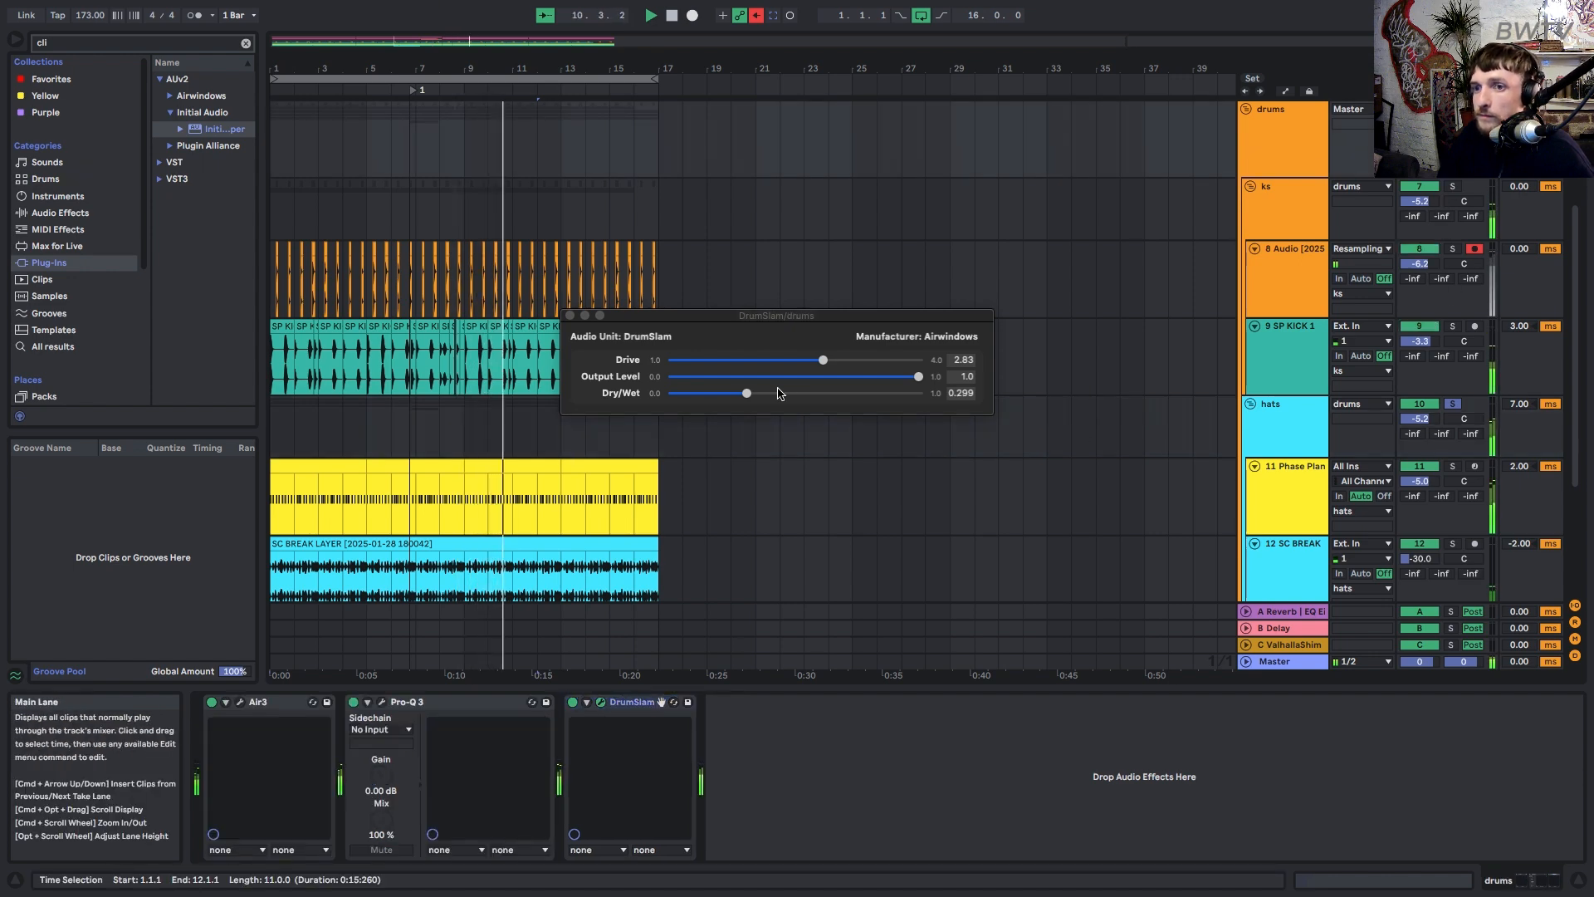
mouse_move(742, 395)
mouse_down()
mouse_move(689, 399)
mouse_move(822, 395)
mouse_move(721, 398)
mouse_up()
drag(822, 359, 699, 354)
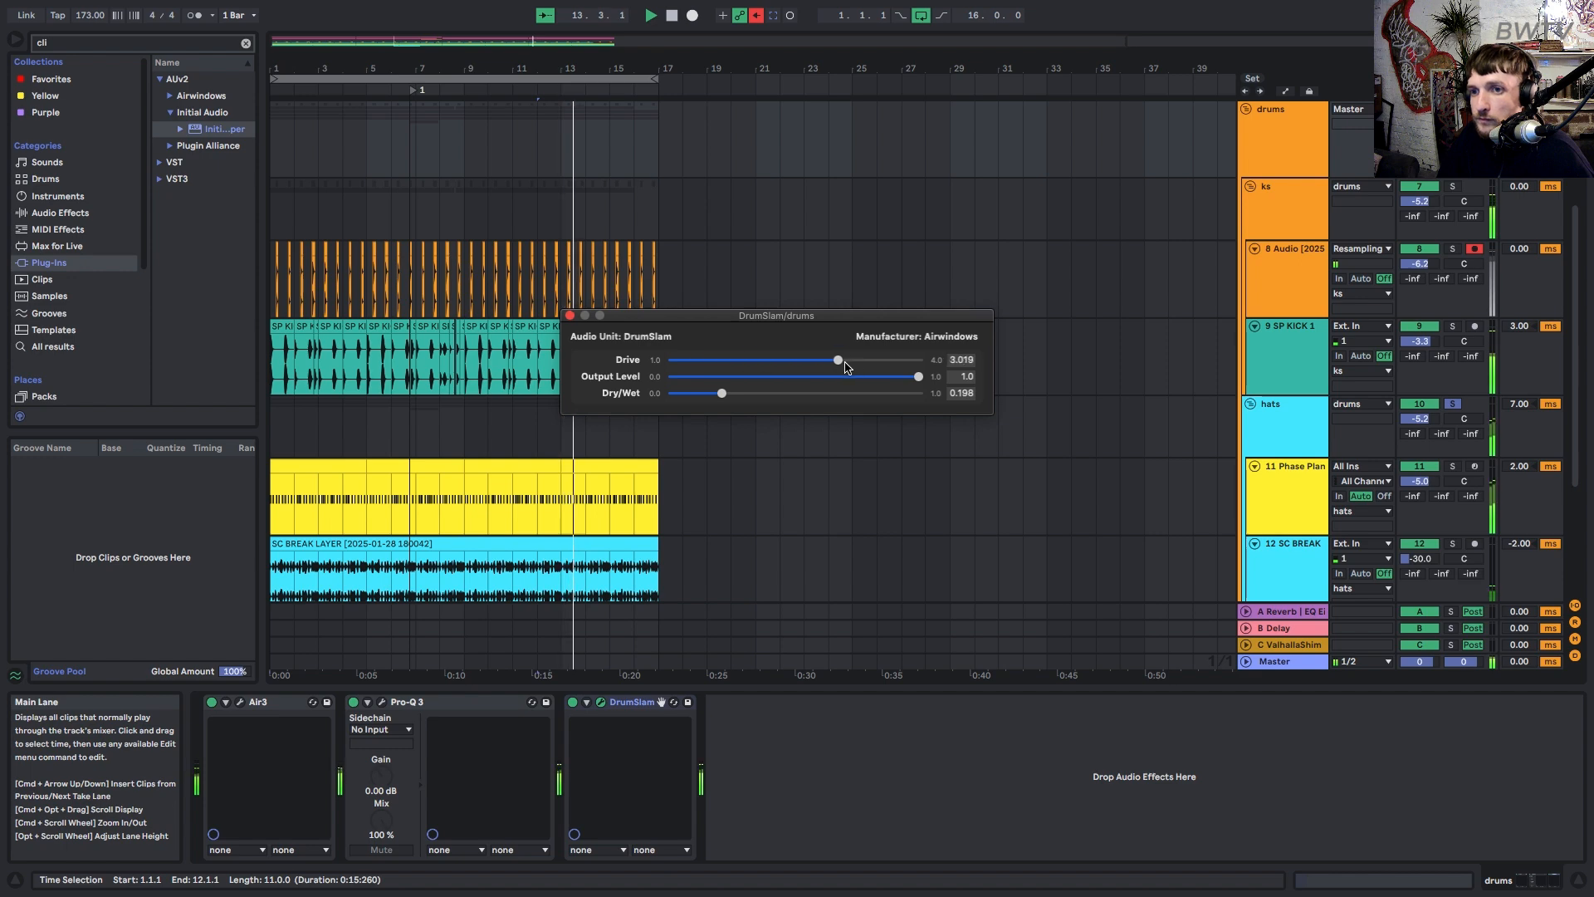
drag(845, 368, 882, 364)
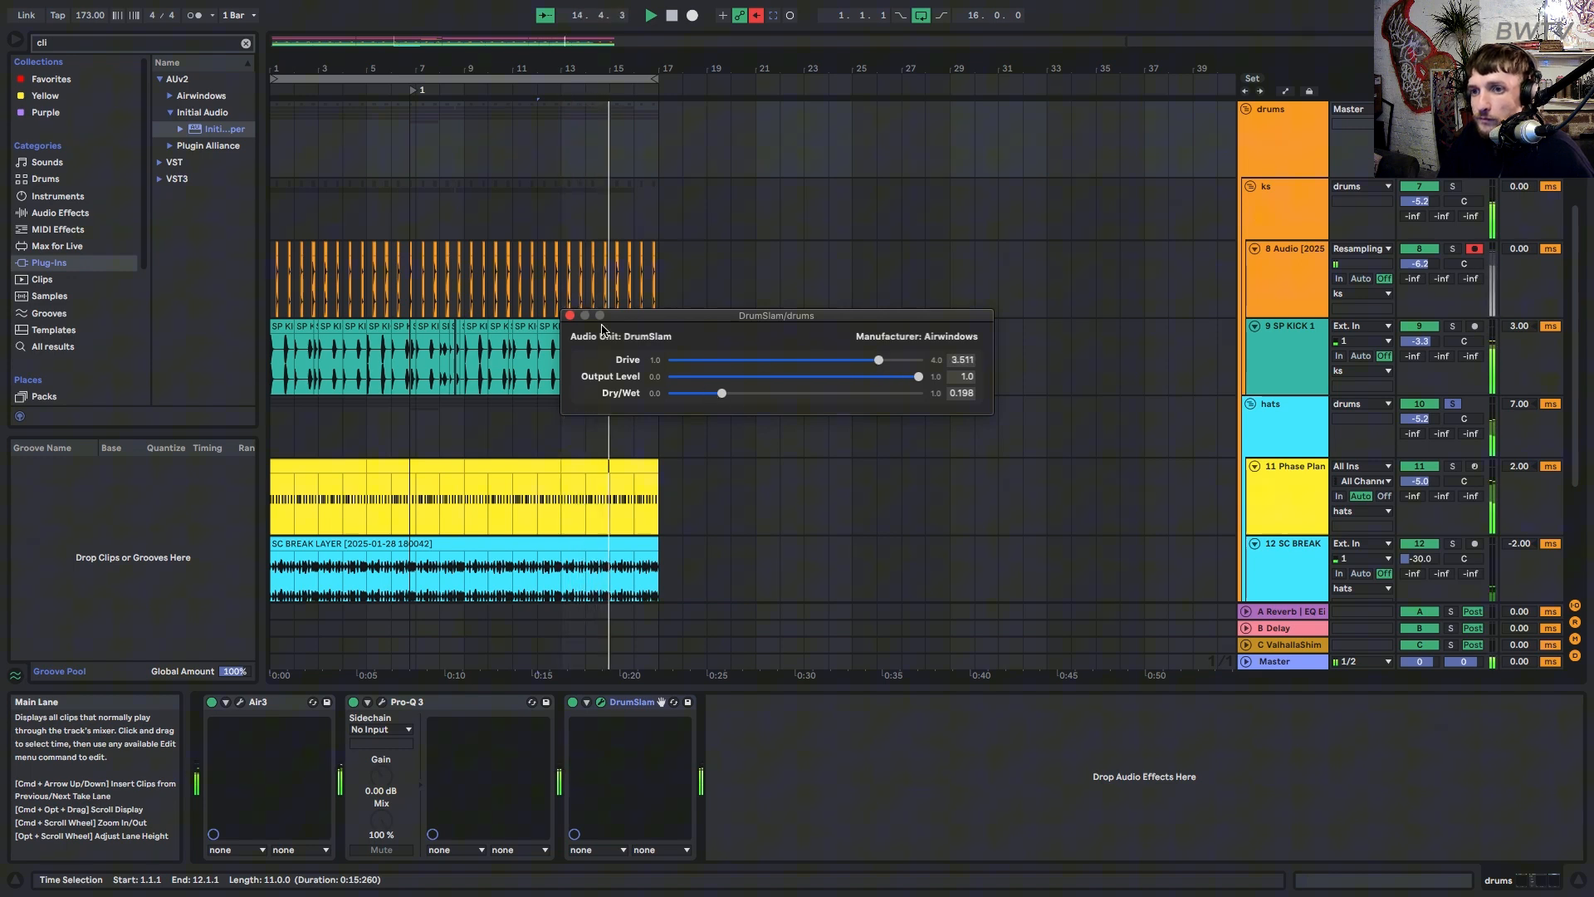
click(571, 316)
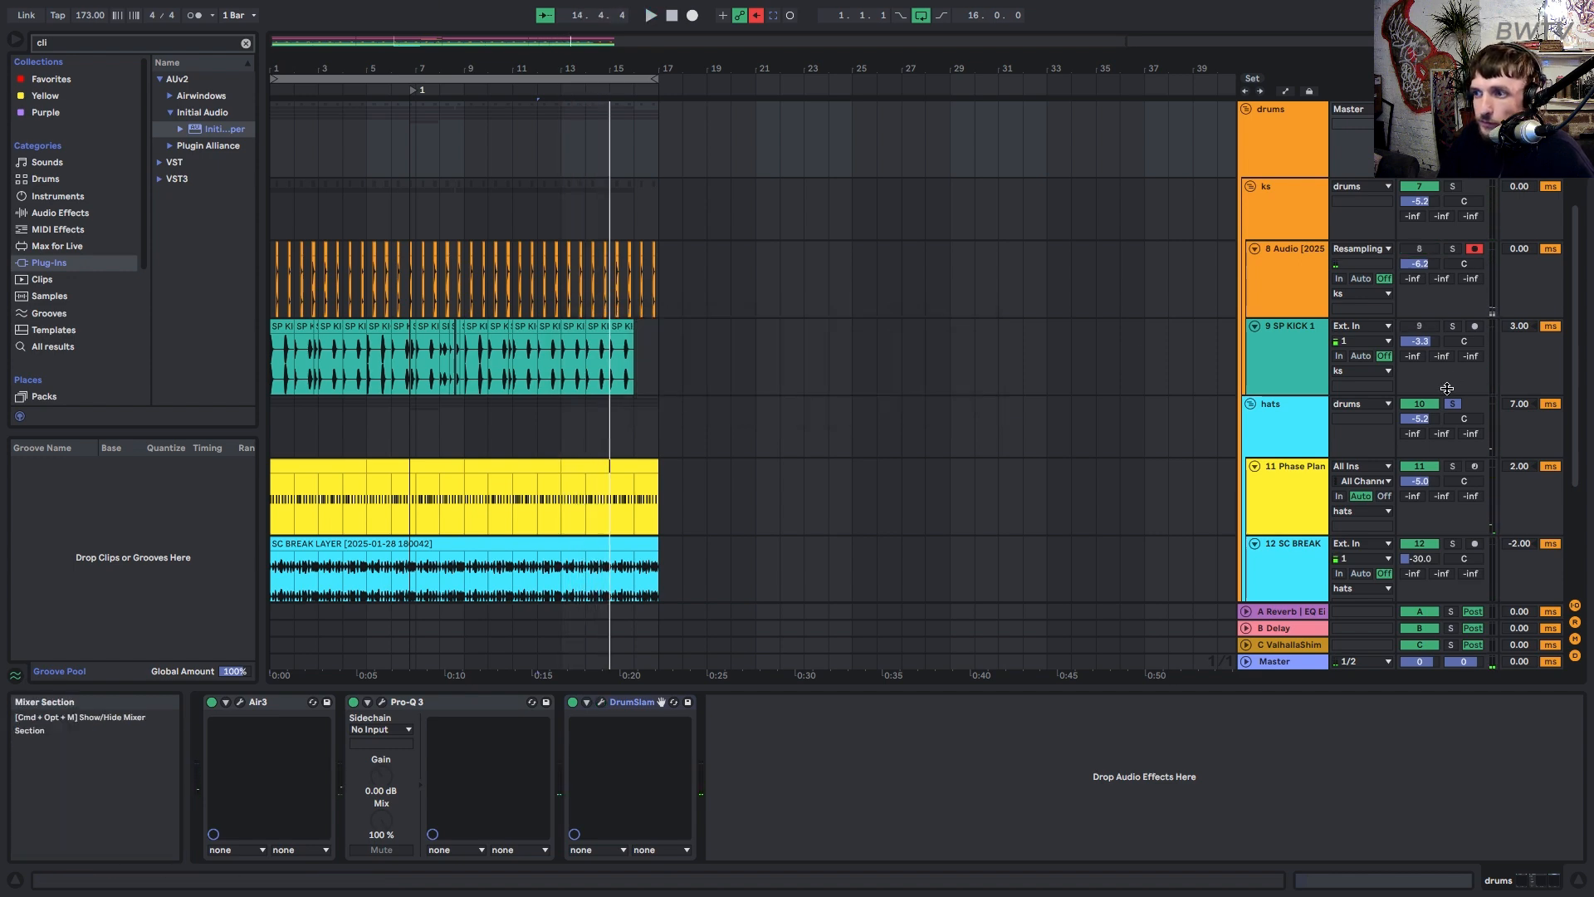
click(1449, 405)
scroll(1447, 411, down, 3)
Solo and play the 11 Phase Plant track, showing its effect chain instead of the clip notes.
click(1283, 398)
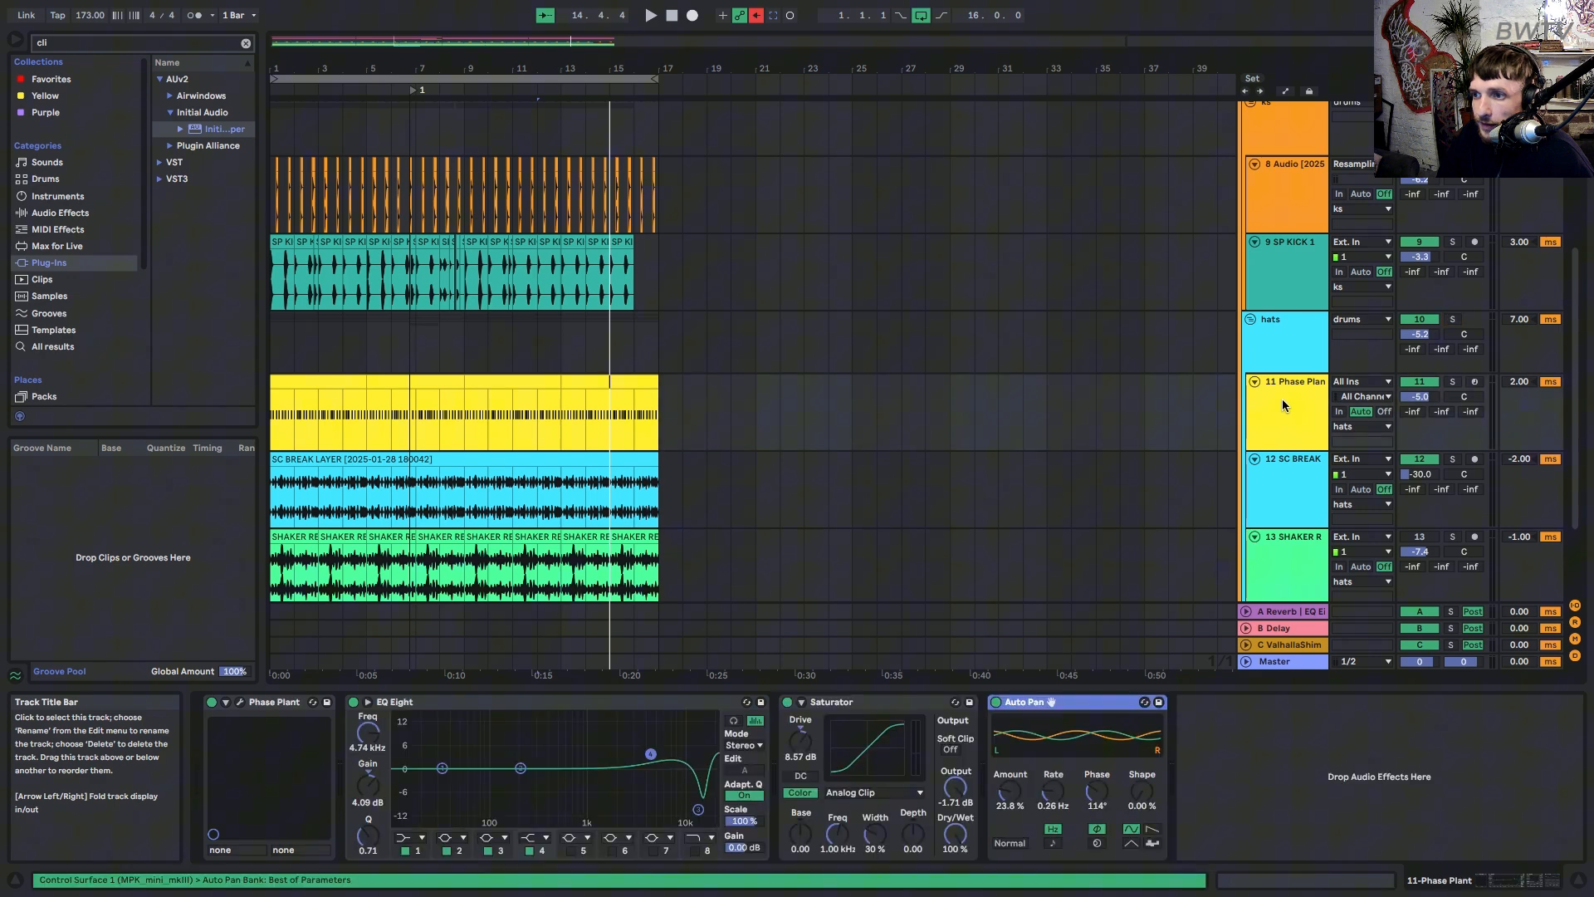
double_click(339, 382)
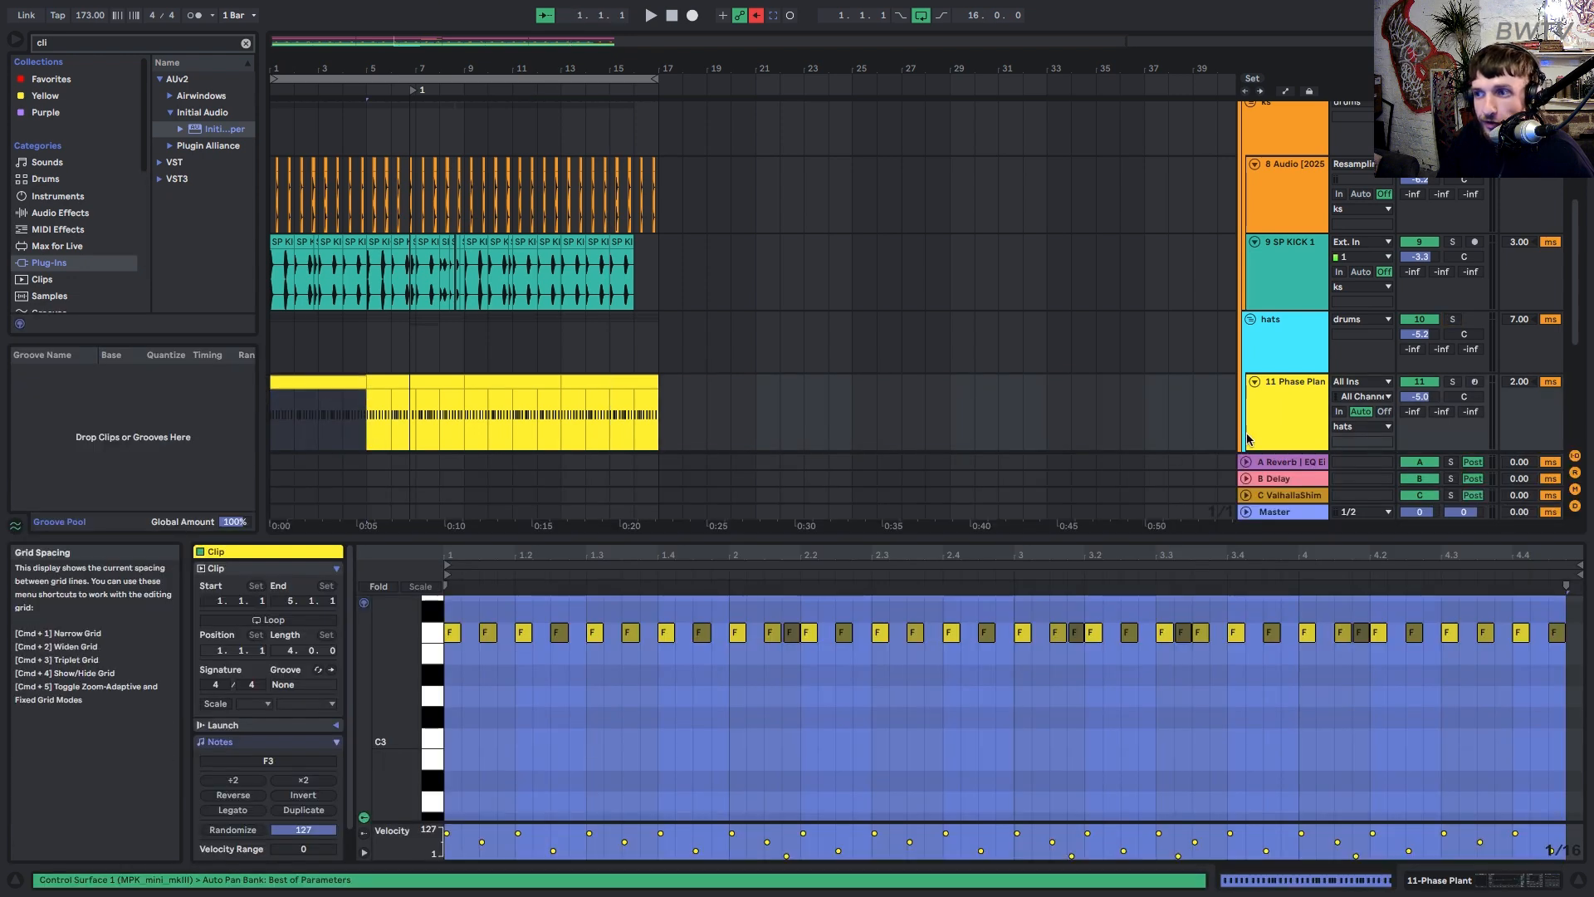
click(1454, 382)
key(space)
click(1284, 413)
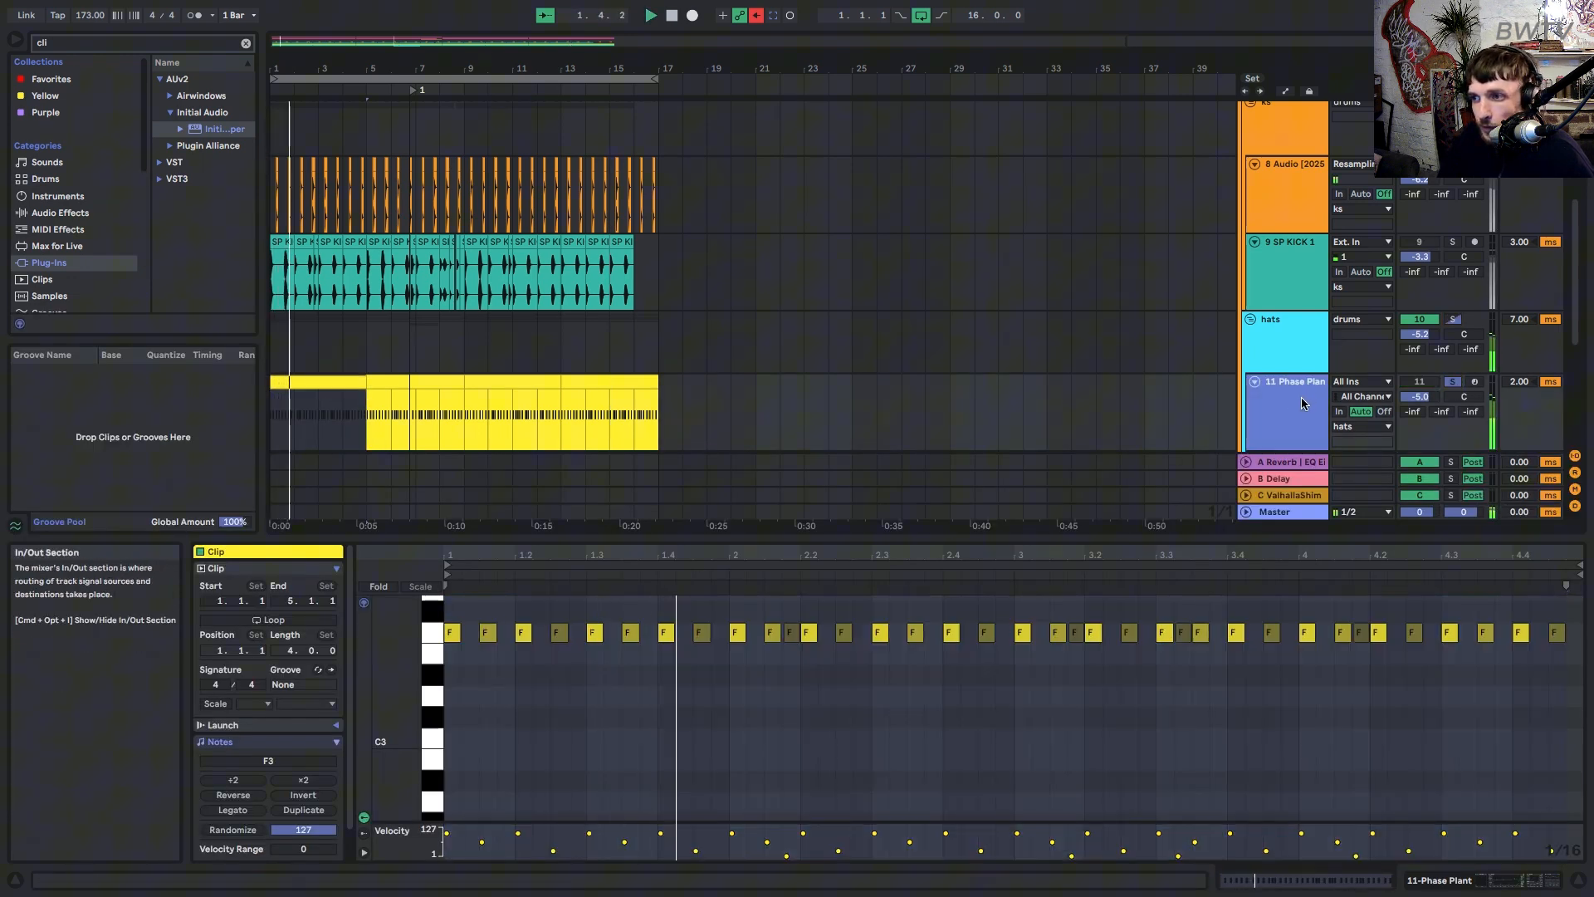
key(shift+Tab)
Lower Phase Plant's filter cutoff to 6.90 kHz and close the synth window.
click(240, 702)
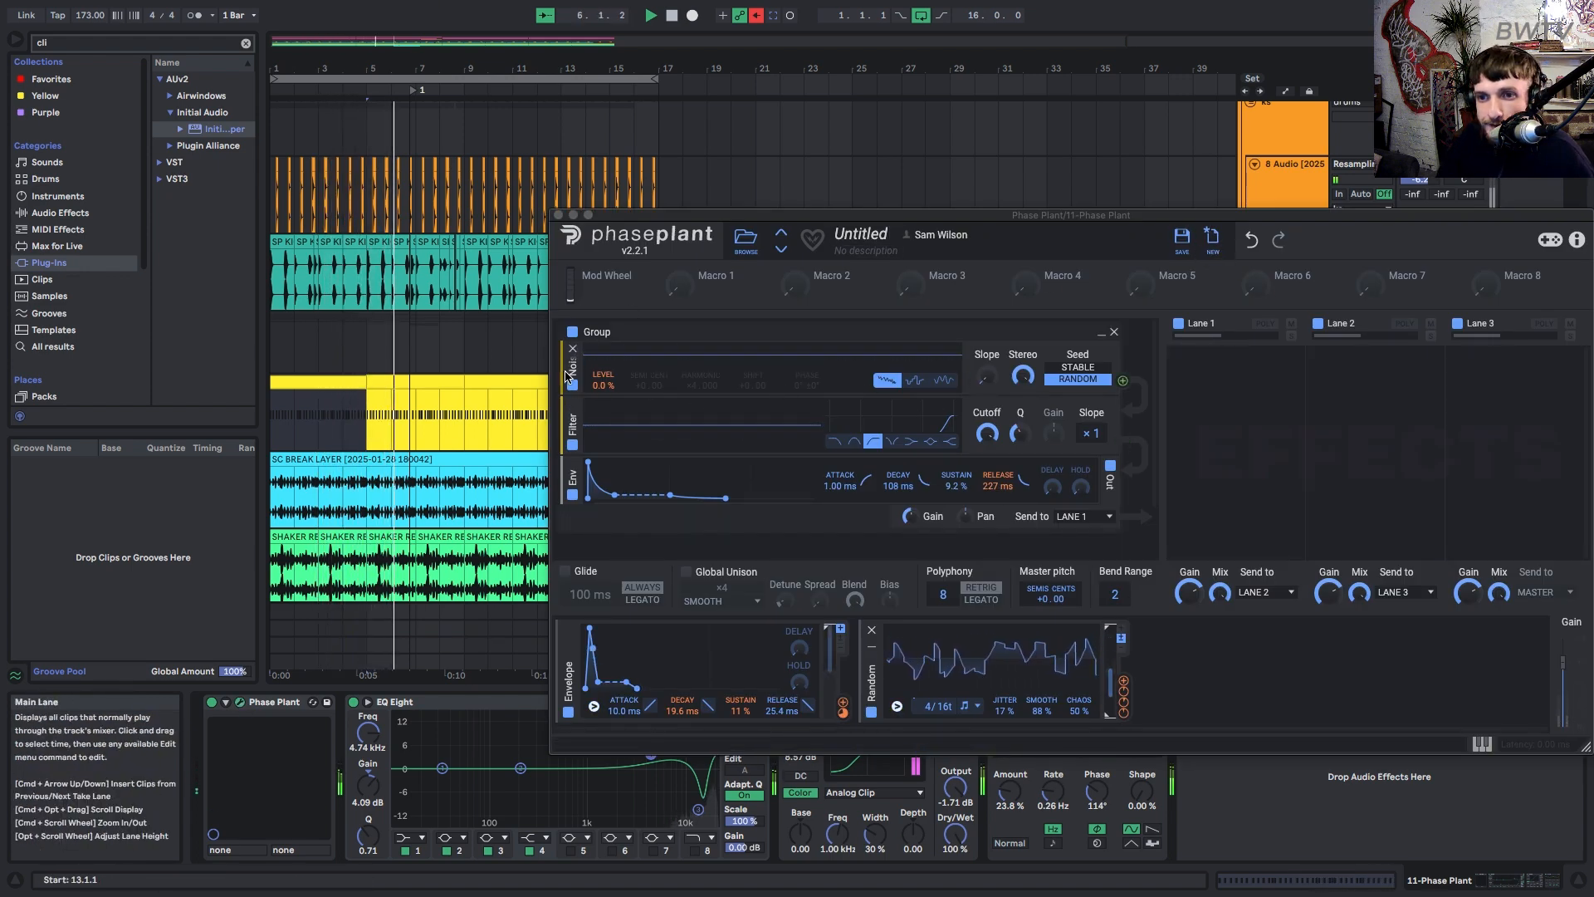
drag(987, 433, 987, 458)
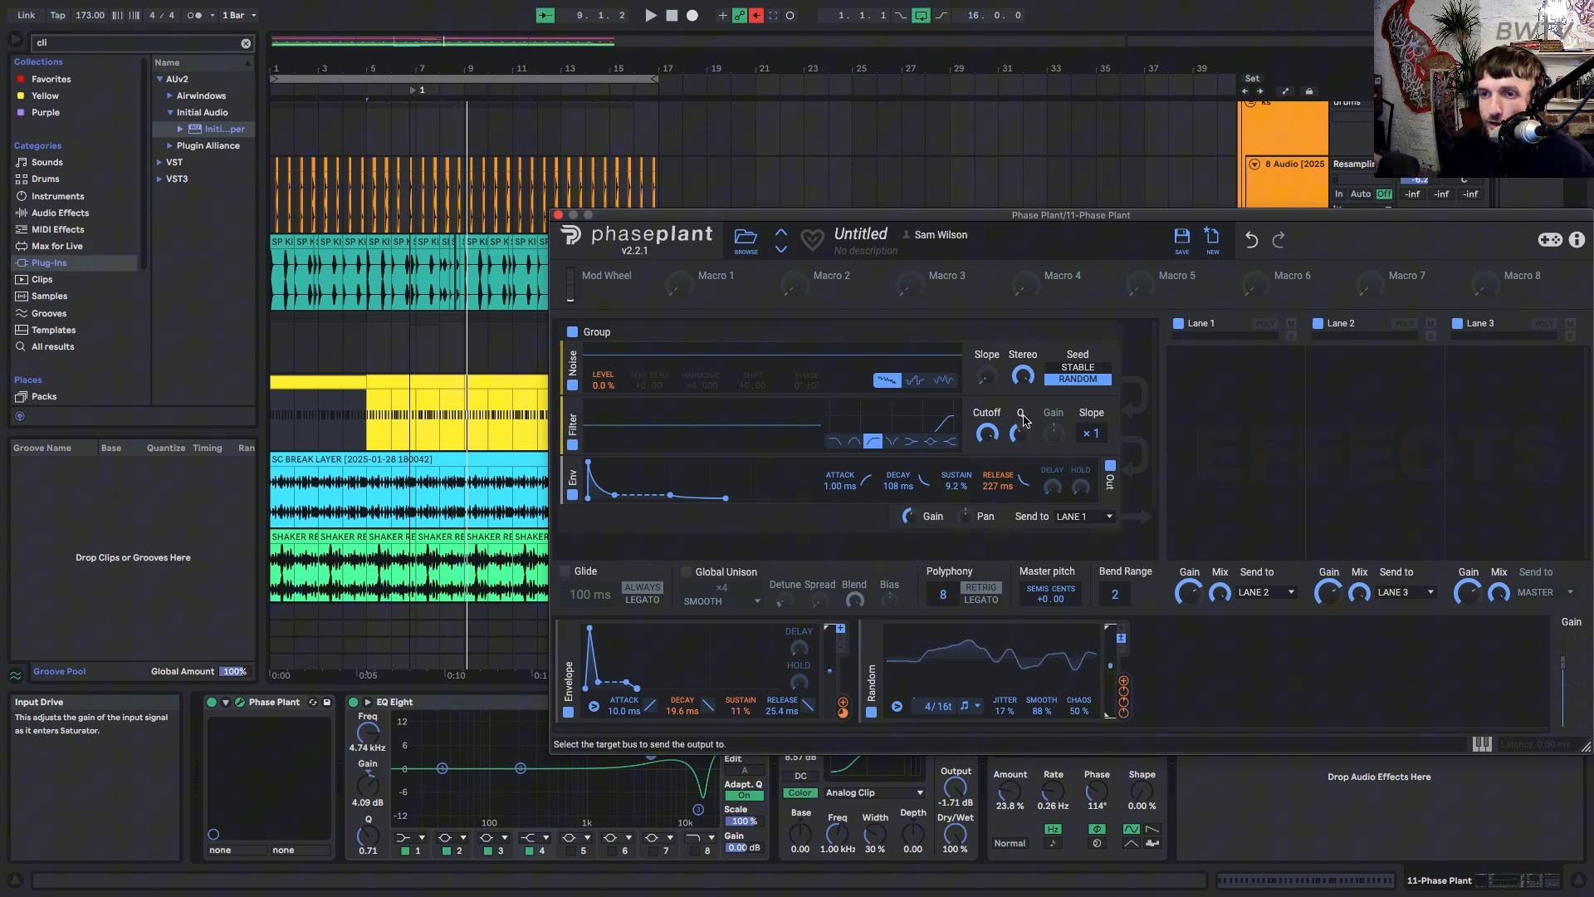
click(558, 215)
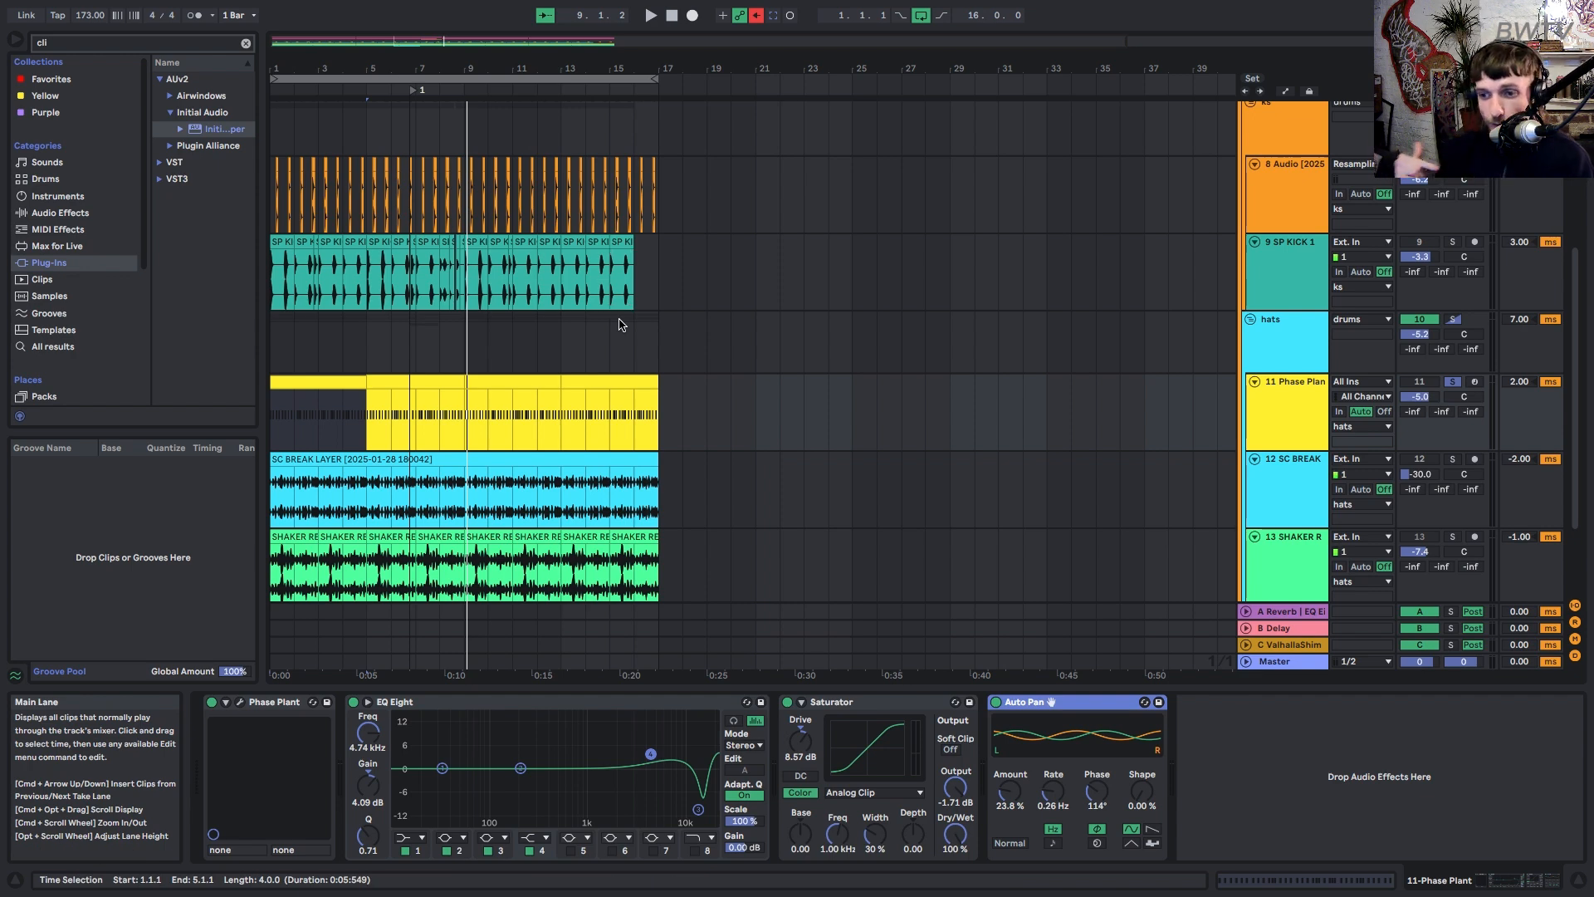
Check the SC BREAK and SHAKER effects, then solo SHAKER and play from the start.
click(1288, 471)
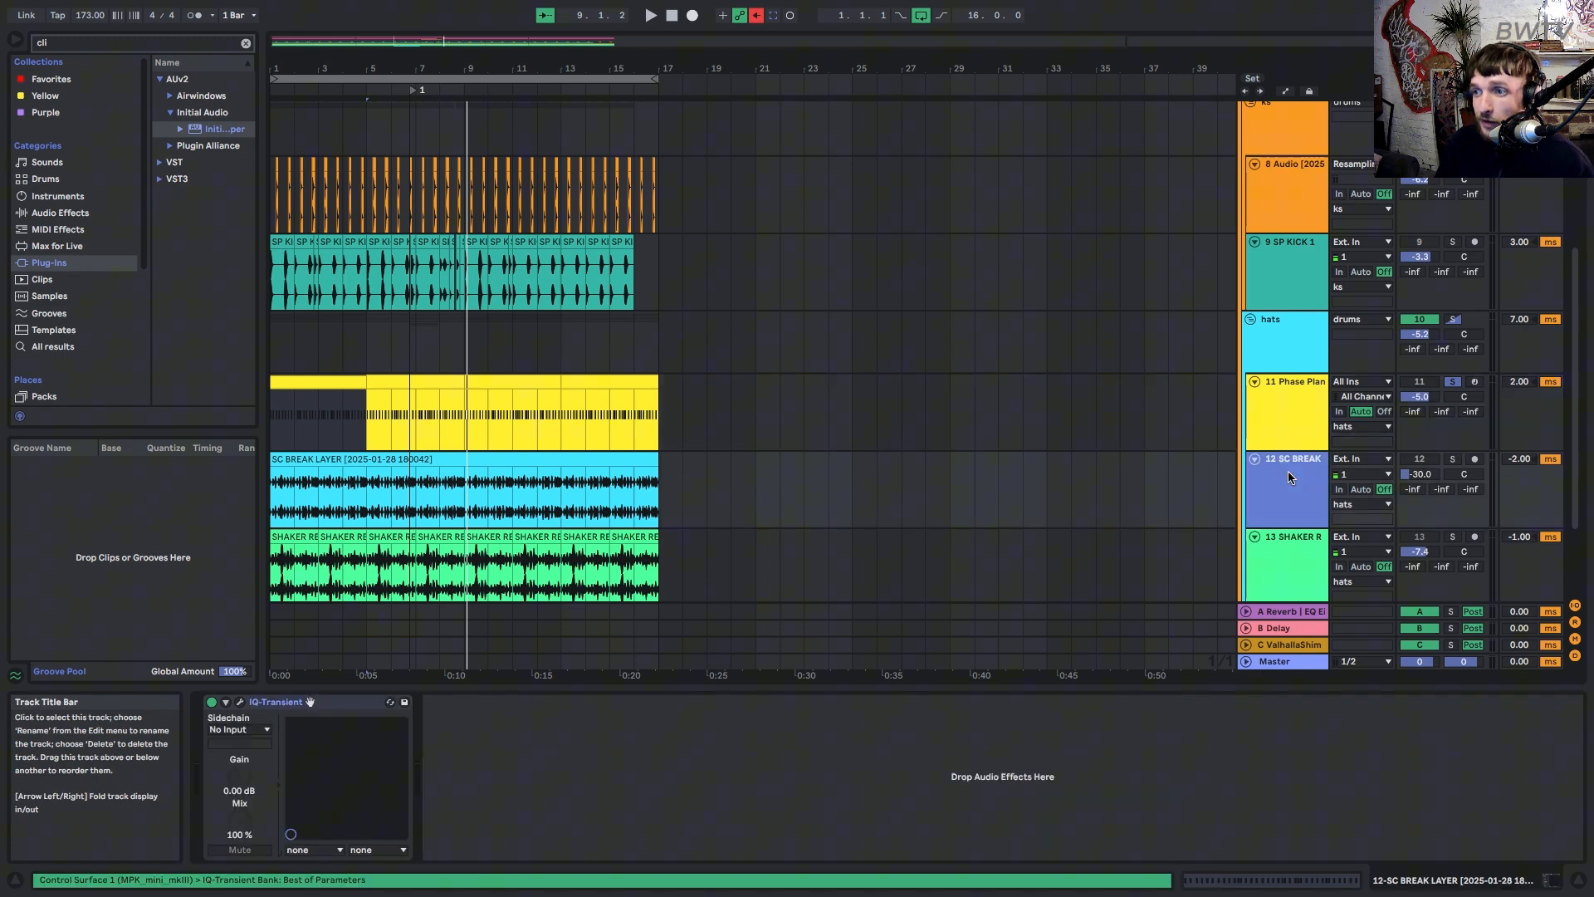
scroll(1291, 476, down, 2)
click(1292, 482)
scroll(1292, 487, down, 2)
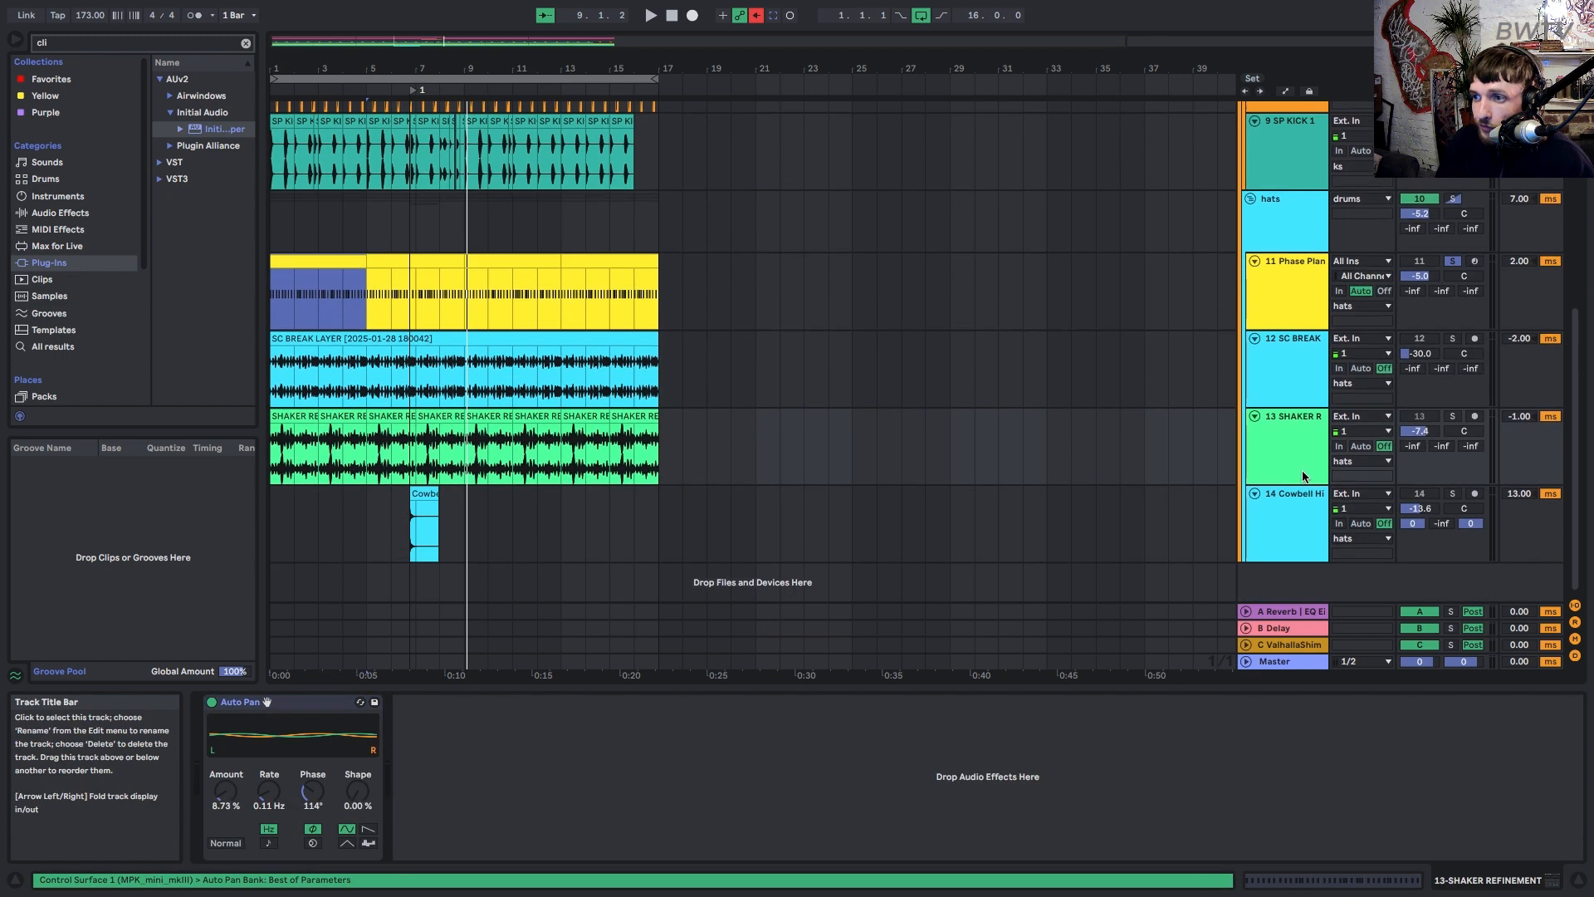
click(1447, 420)
key(space)
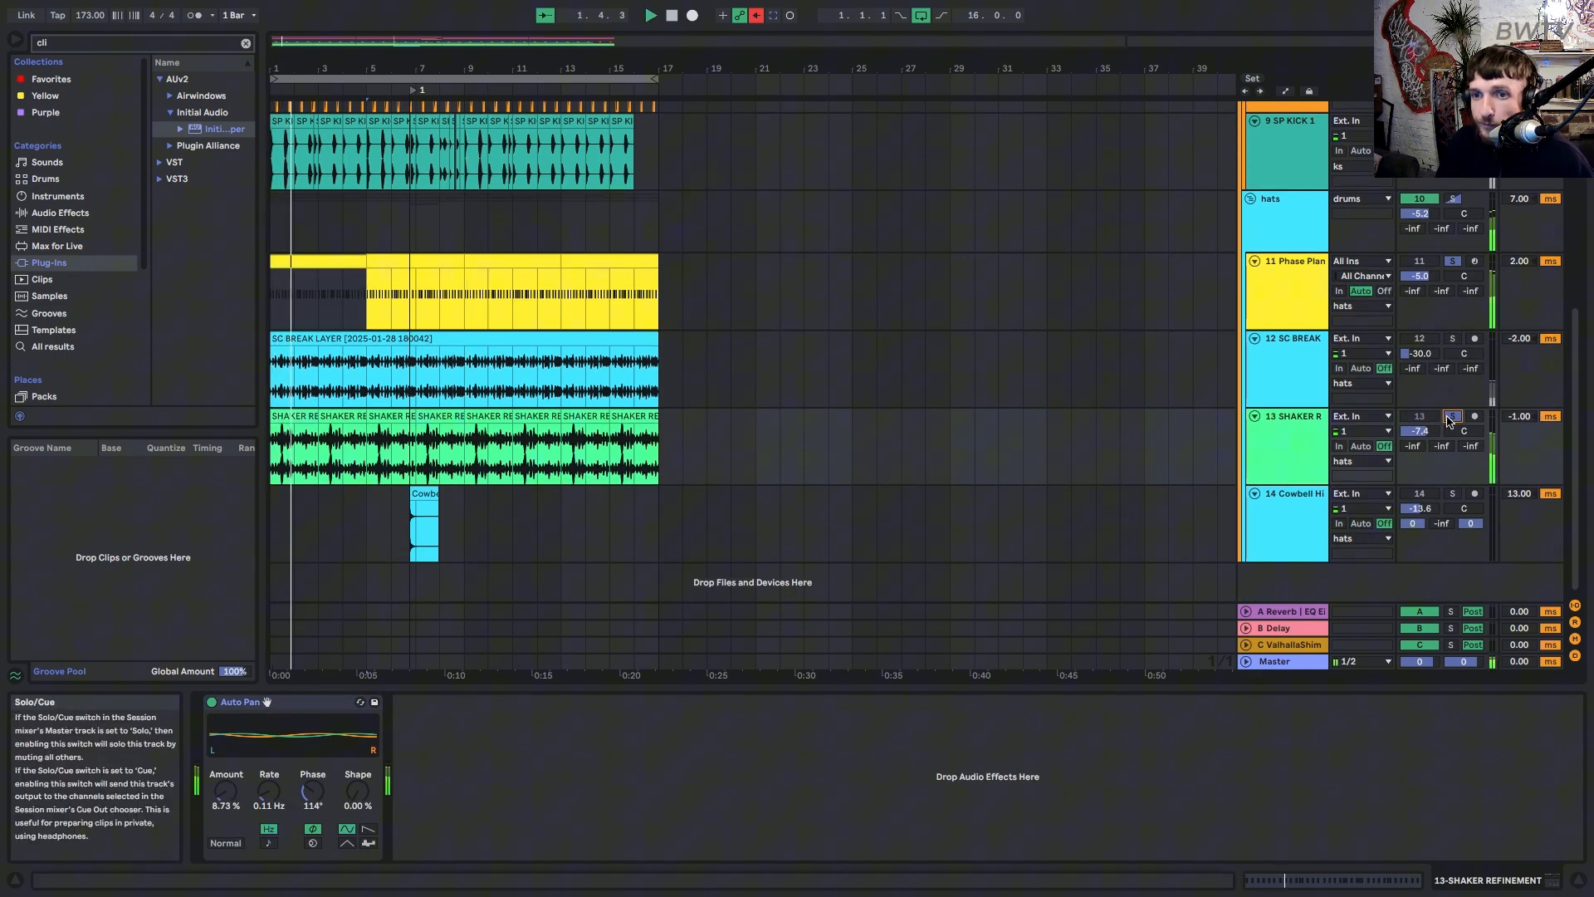
Show the Cowbell Hi Reverb and play the cowbell clip from bar 5.
click(1291, 517)
click(424, 495)
click(367, 515)
key(space)
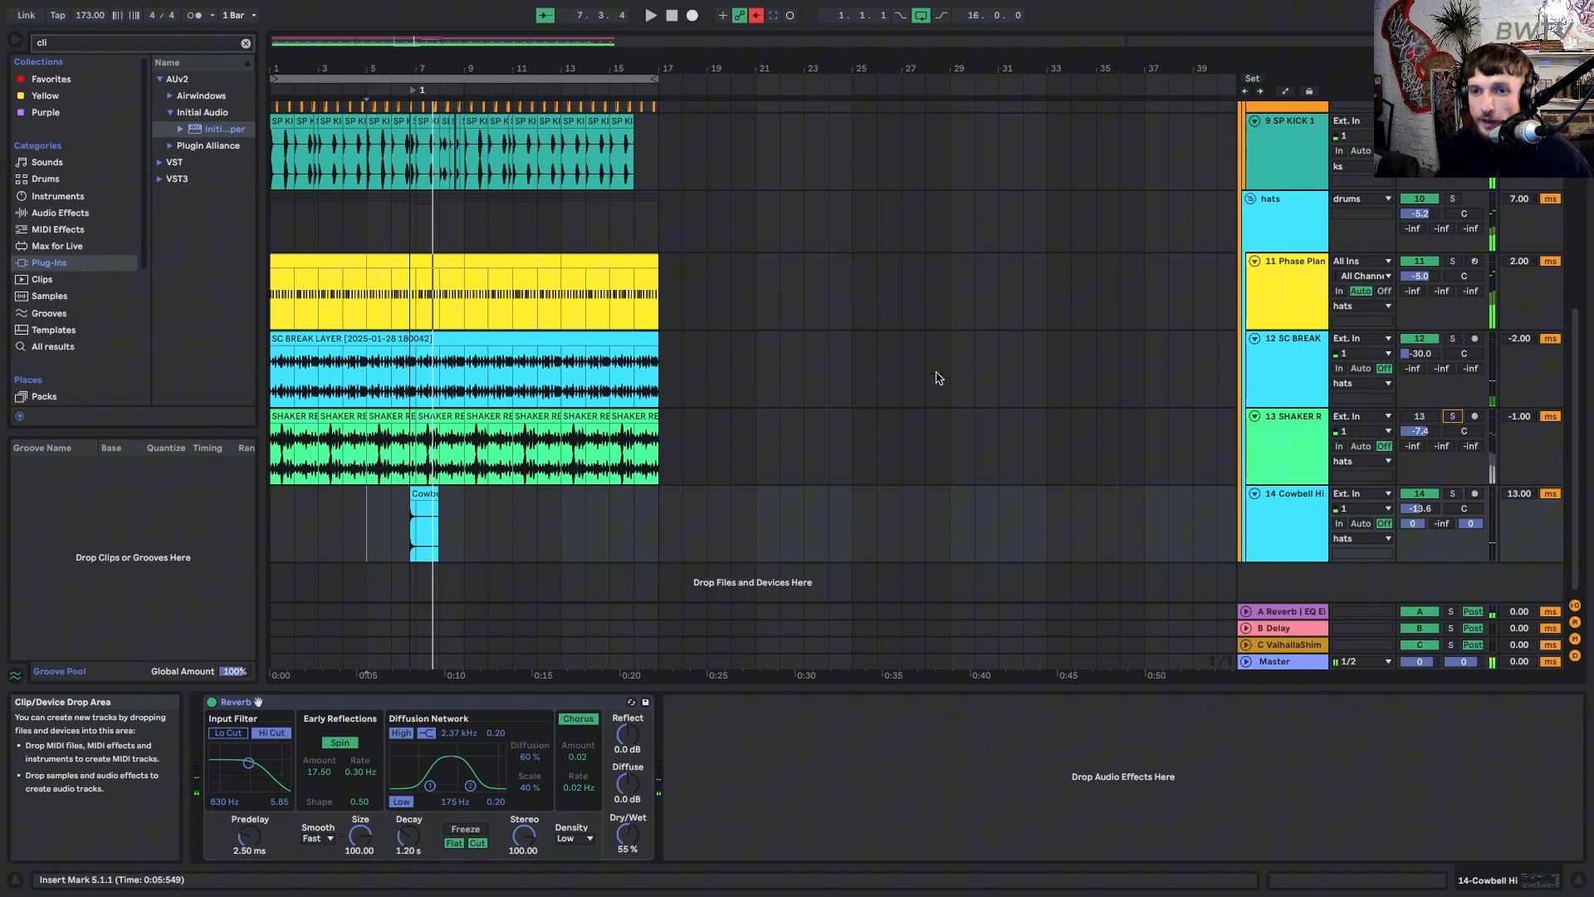
scroll(996, 332, up, 5)
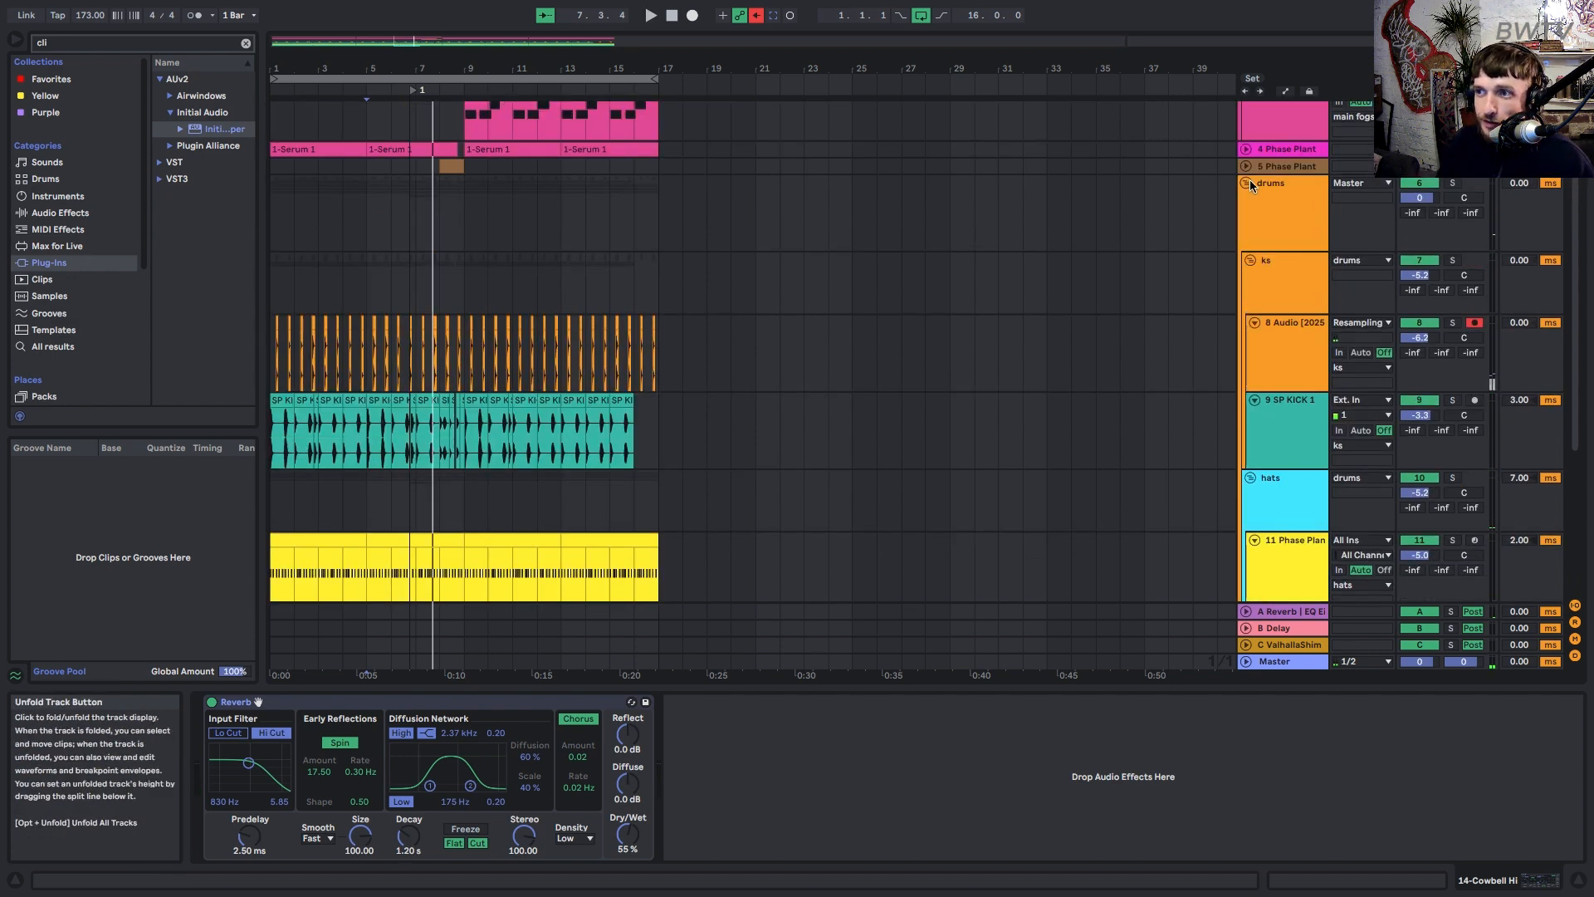
Fold the drums group, expand 4 Phase Plant and play it with its Saturator in focus.
click(1247, 183)
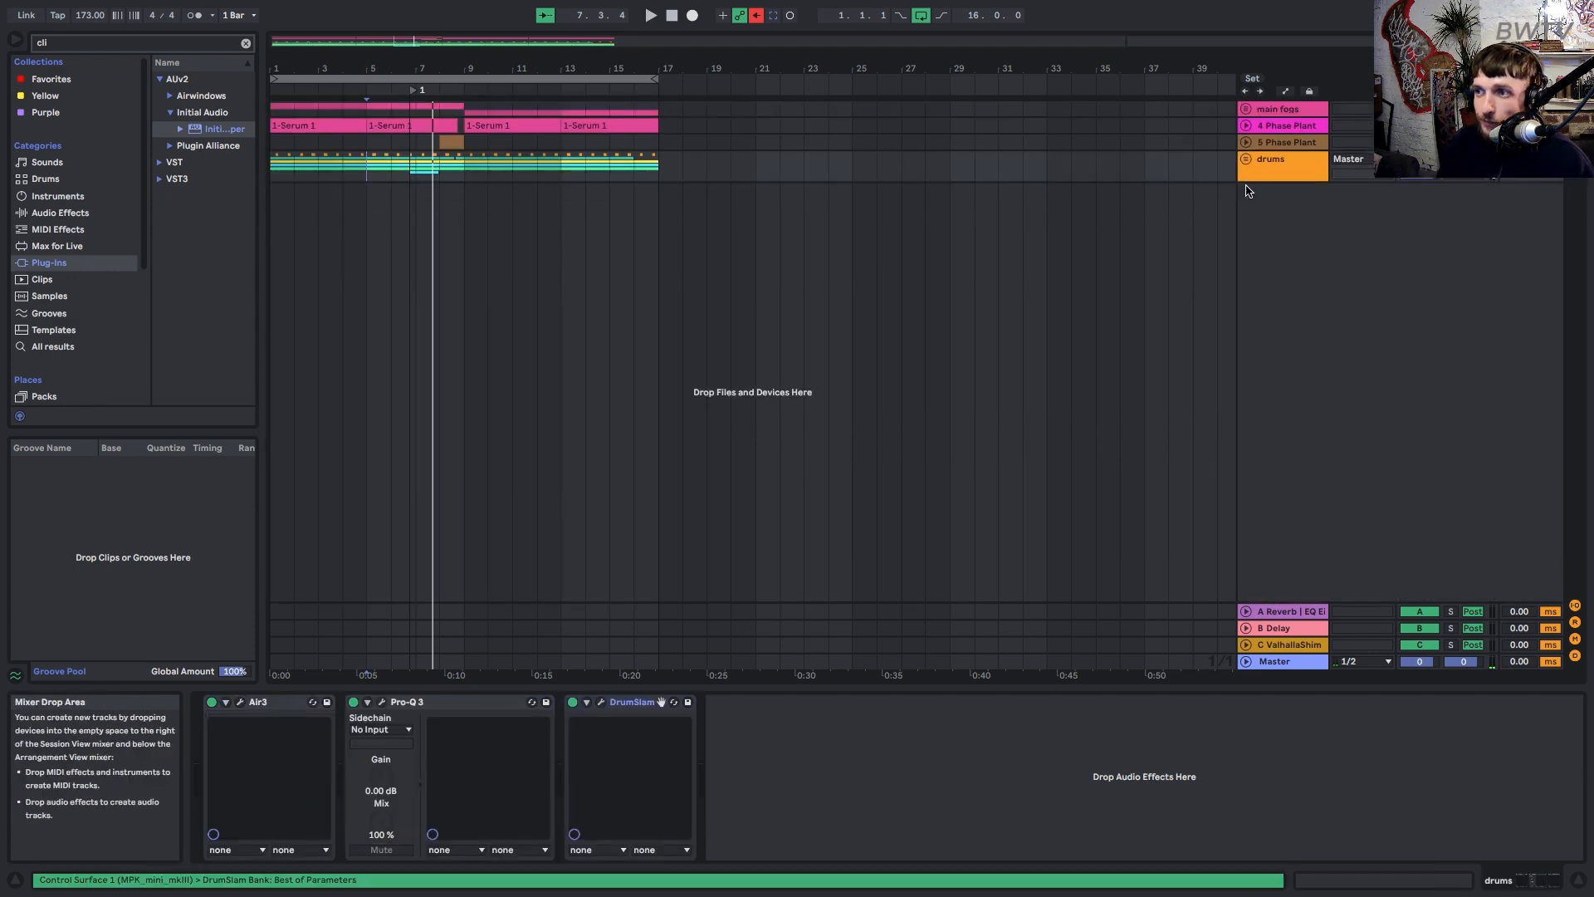
click(451, 145)
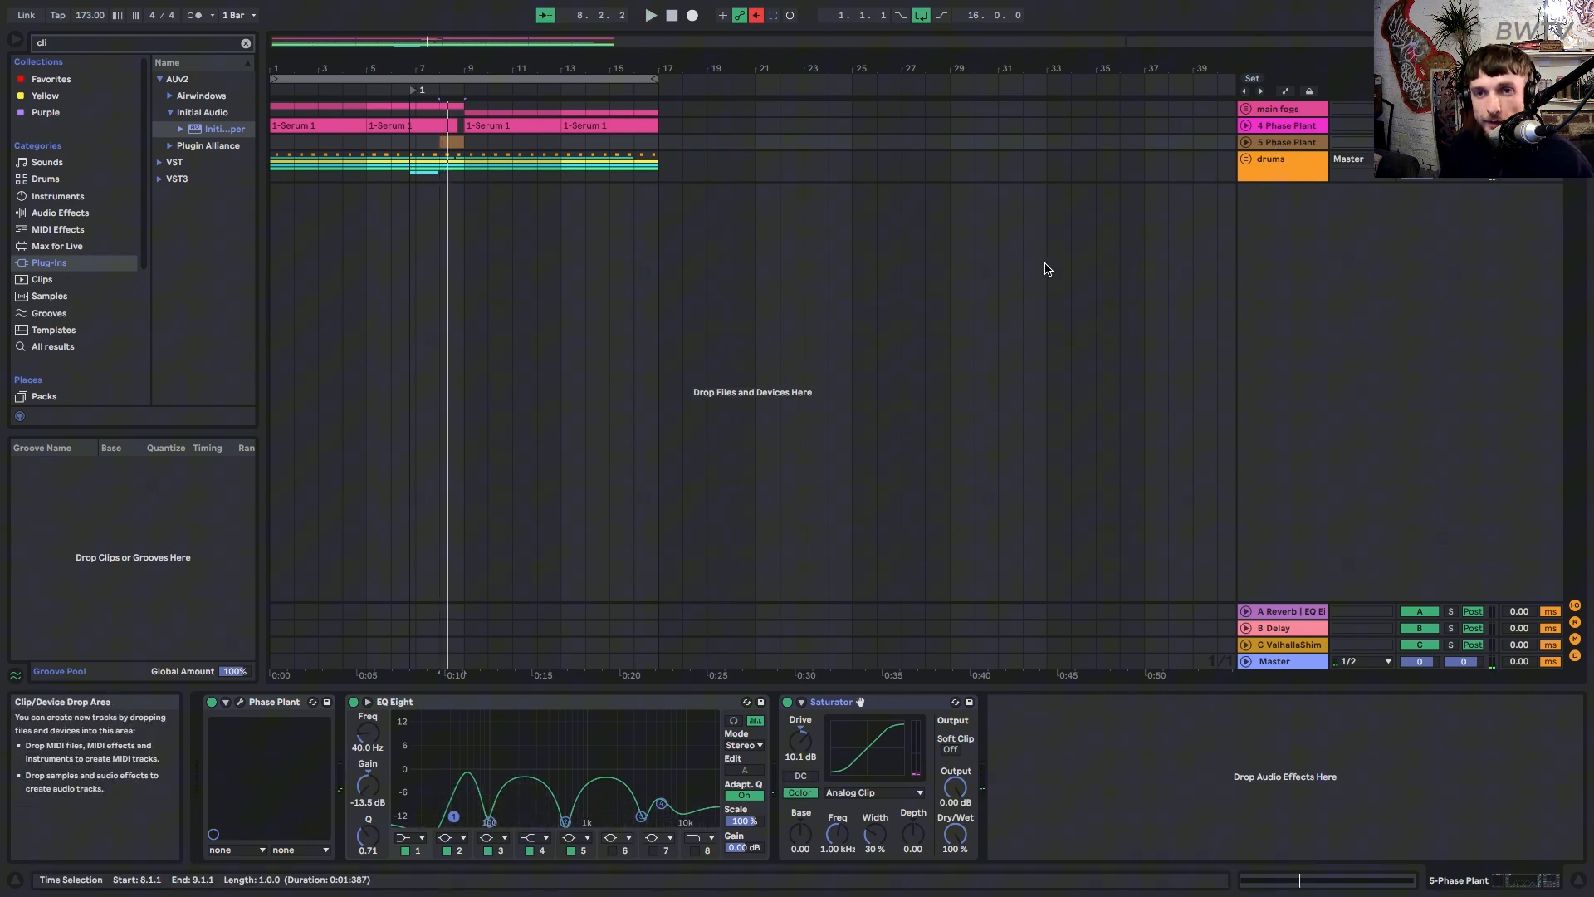
click(1246, 125)
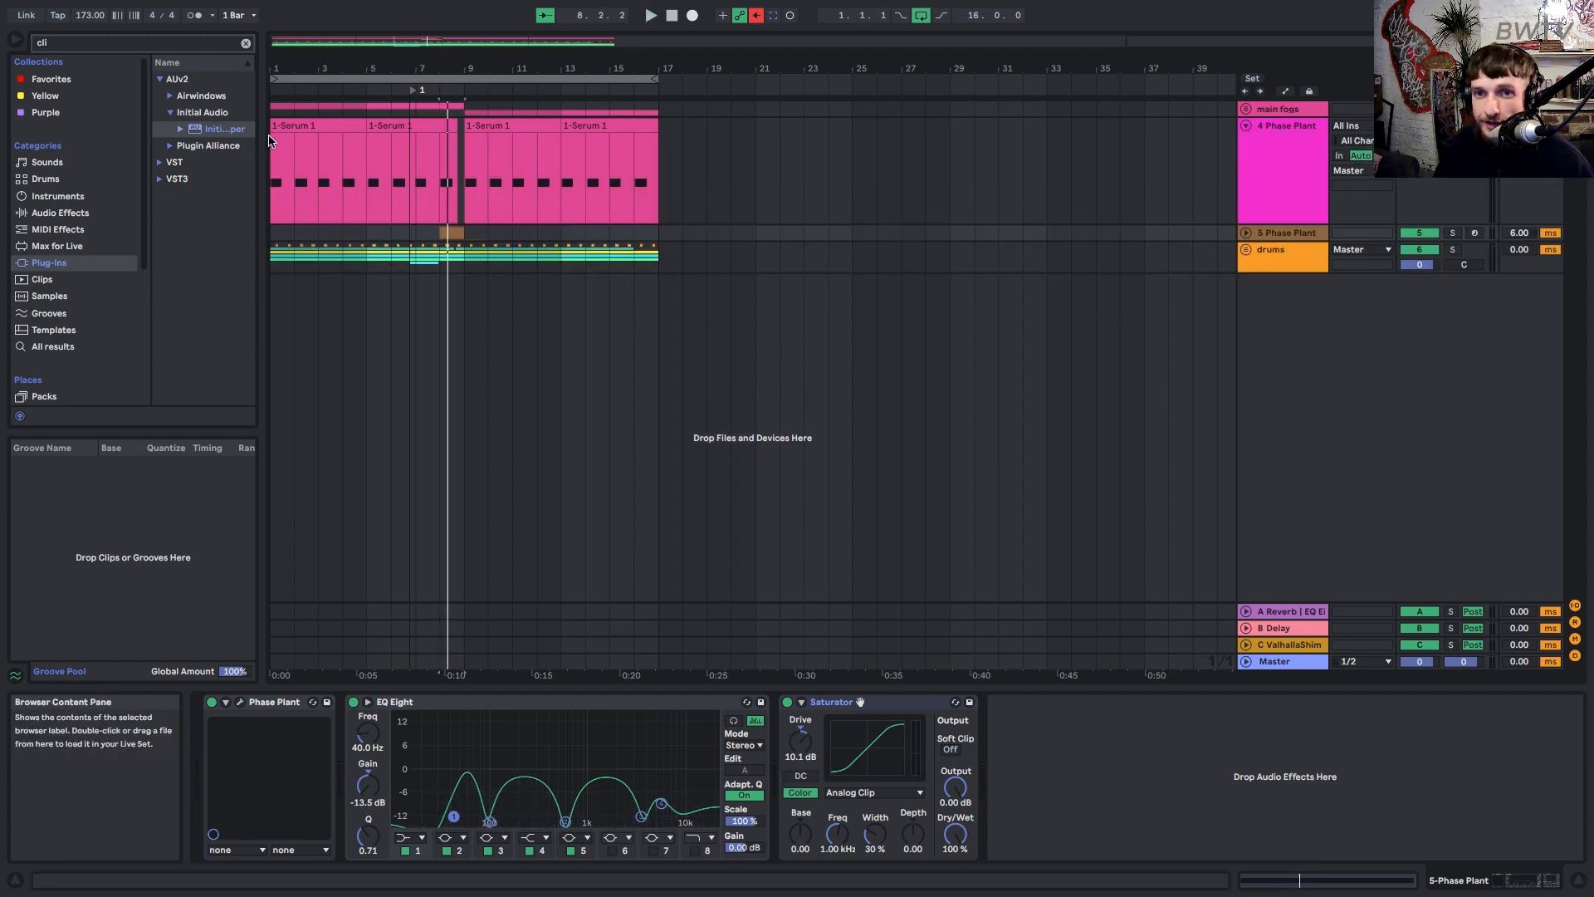
click(860, 702)
key(space)
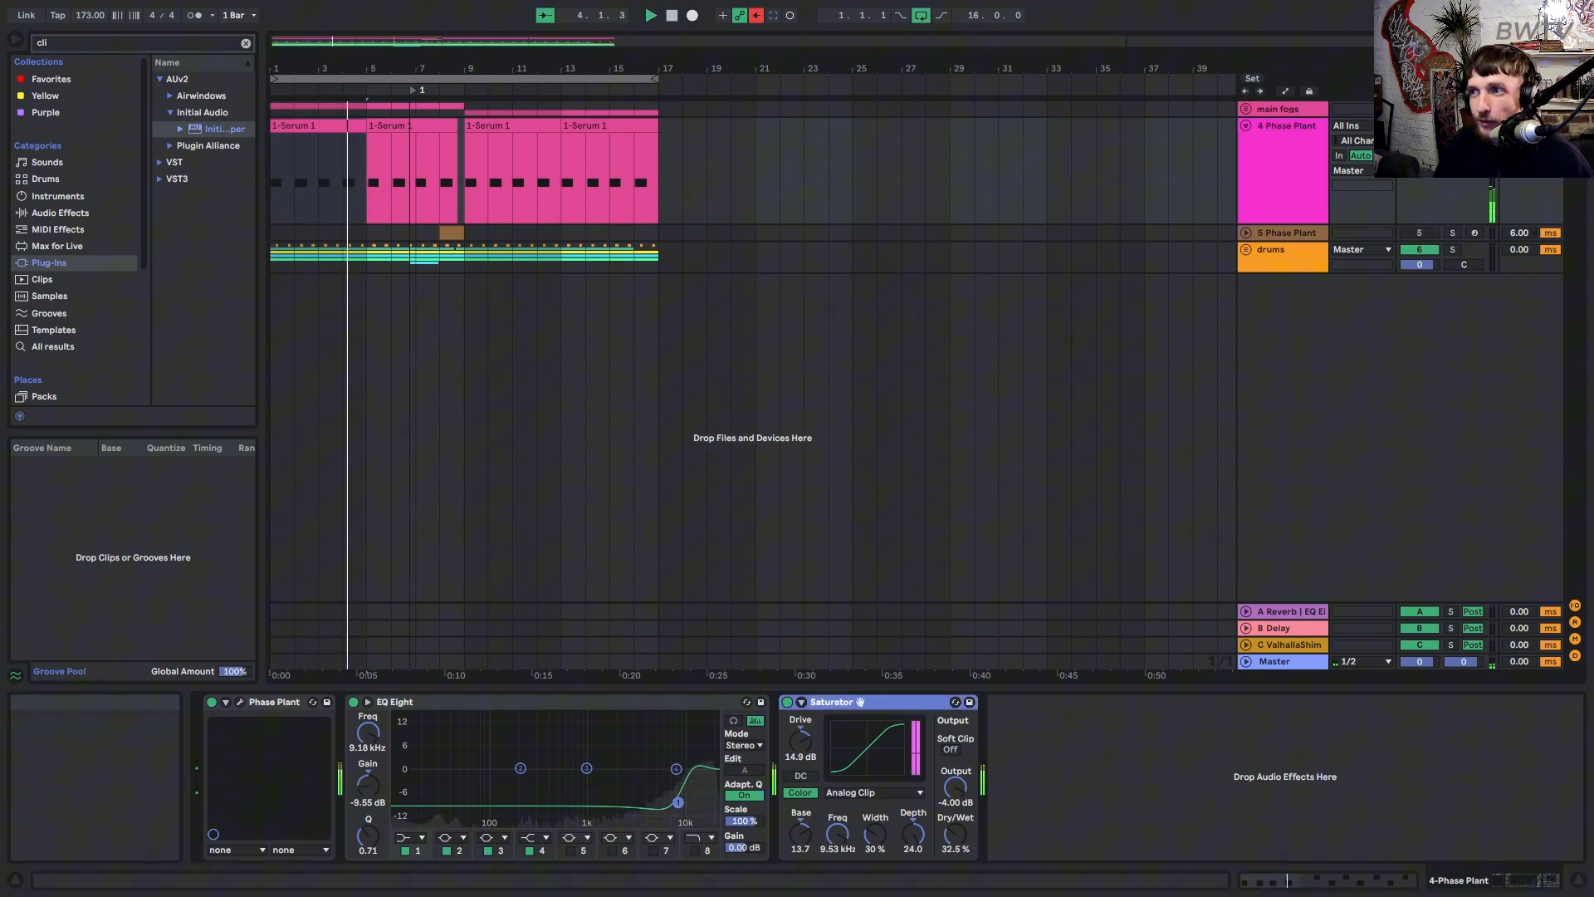
Fold the main fogs group and return the 4 Phase Plant track volume to default.
click(1286, 110)
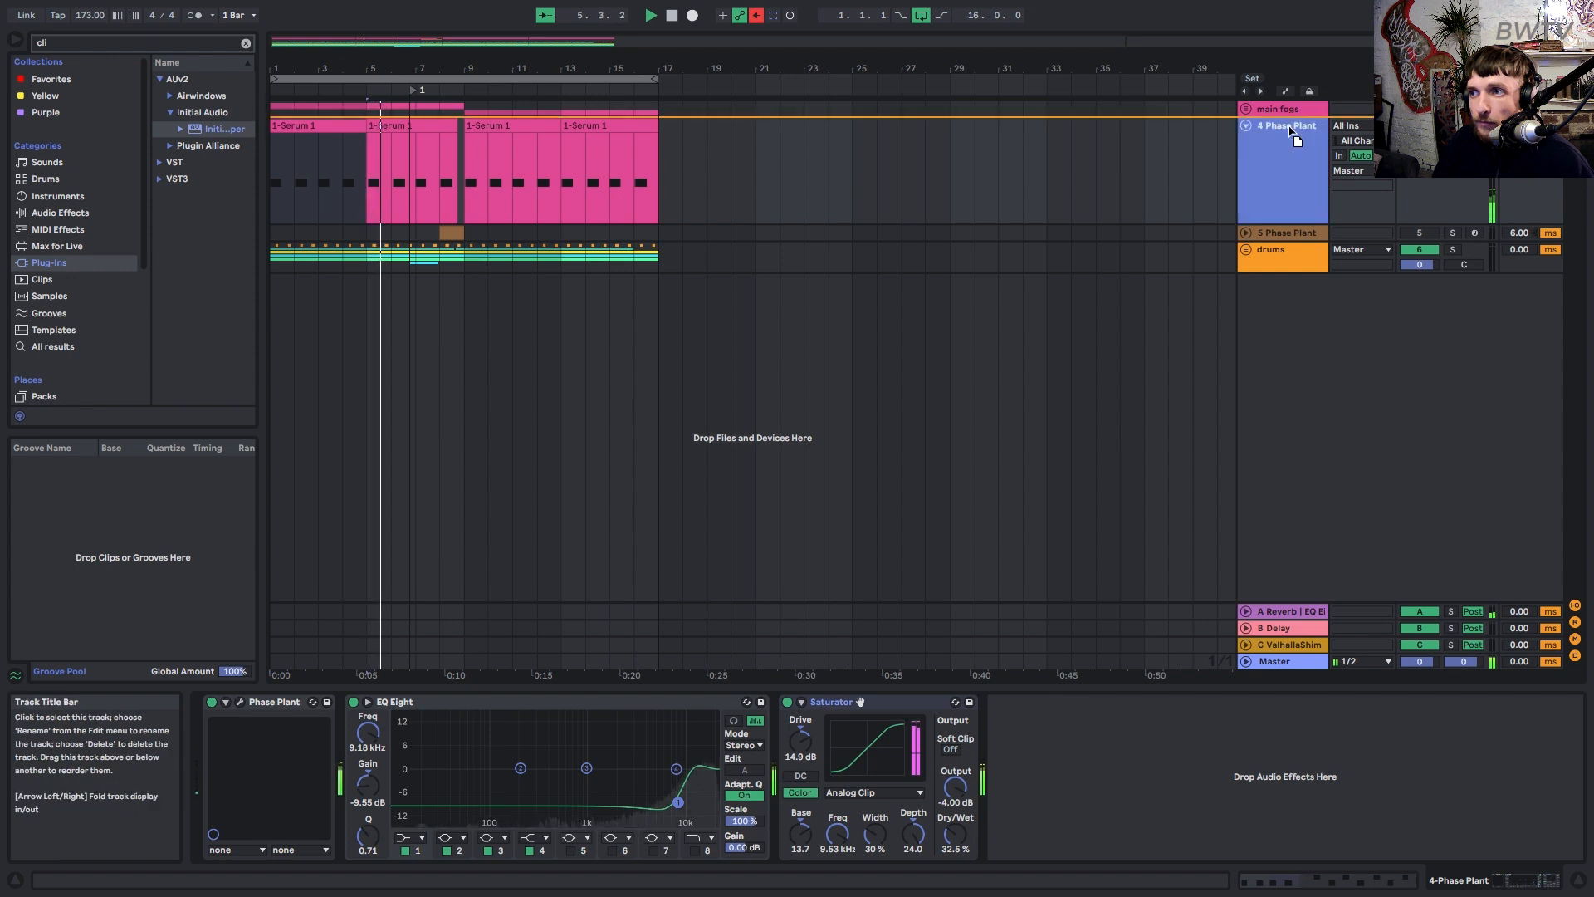
key(Left)
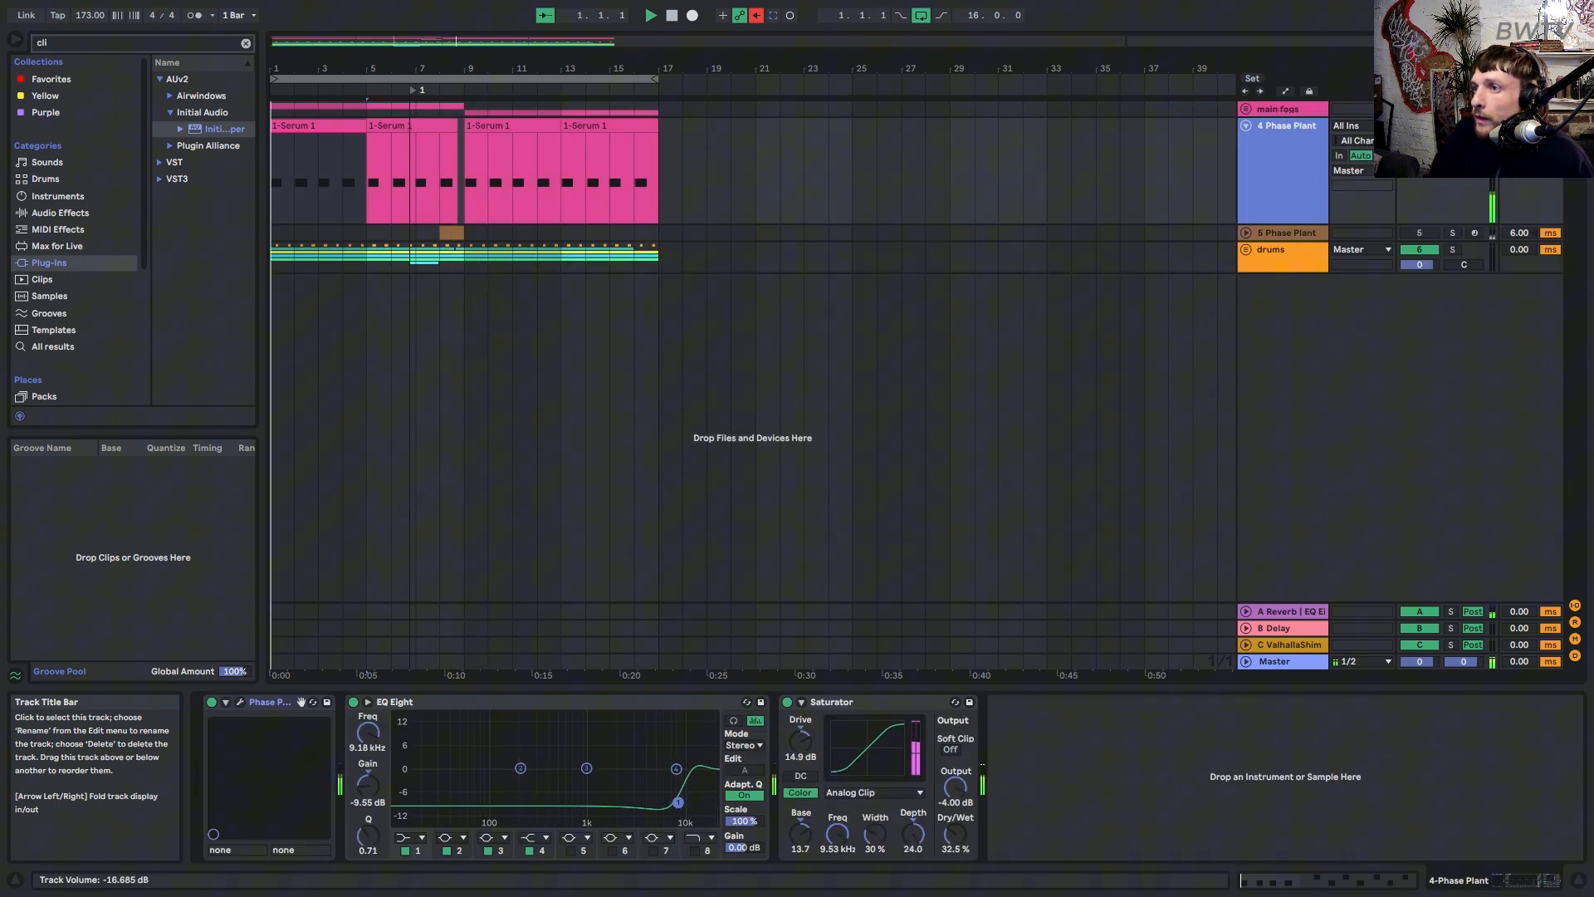
right_click(1415, 141)
click(1429, 191)
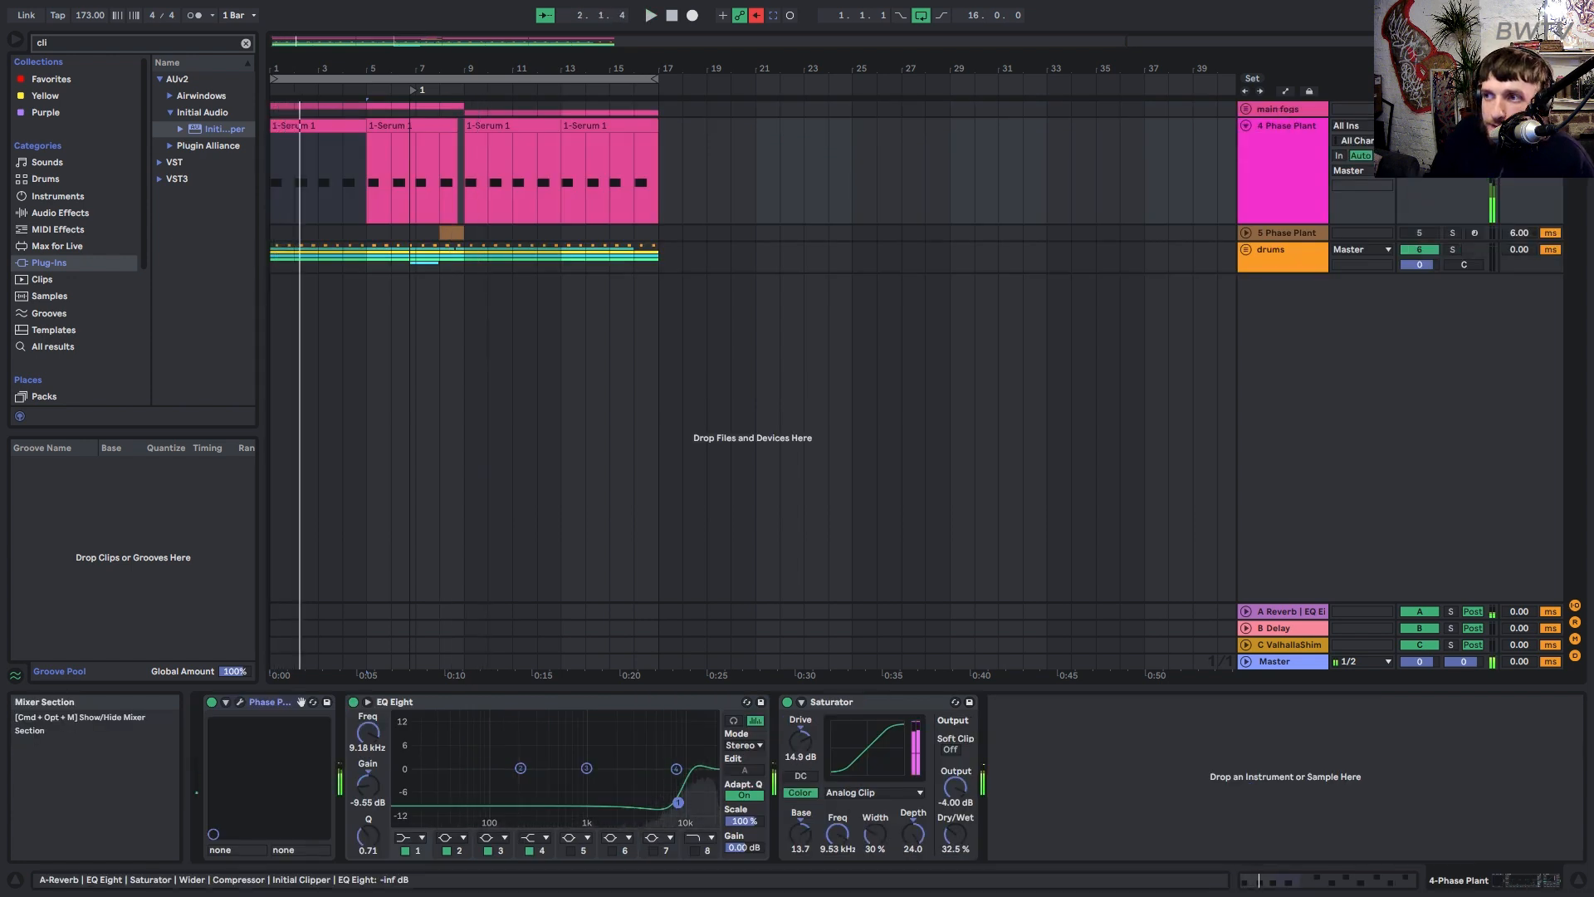
click(1312, 152)
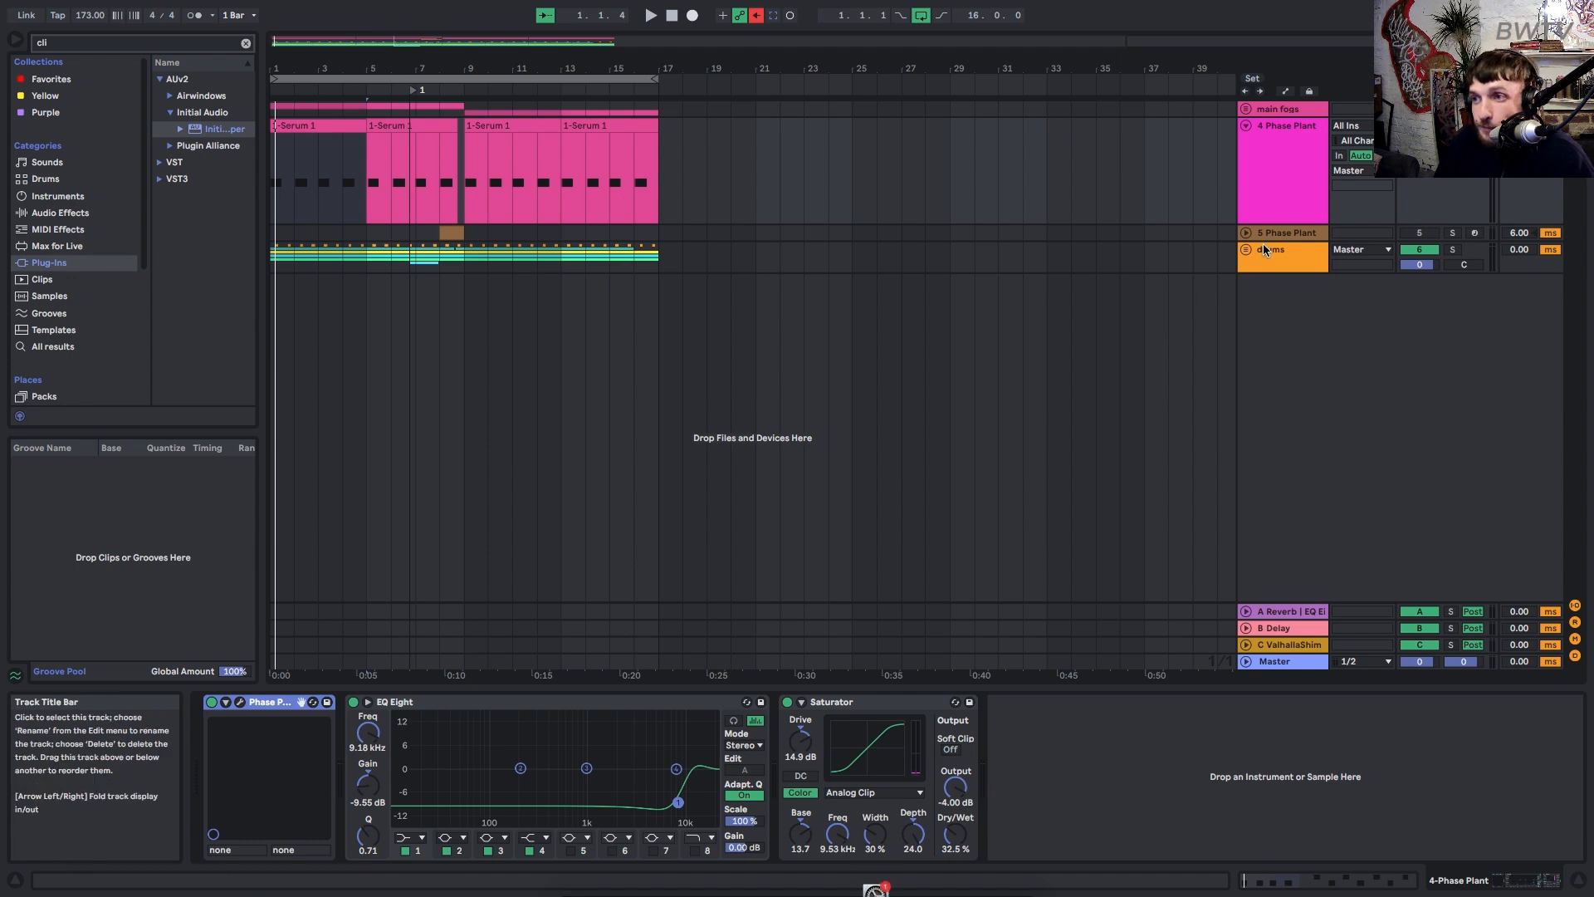
Set the Phase Plant Noise LEVEL modulation amount to +57% while auditioning, then close the synth.
double_click(1322, 170)
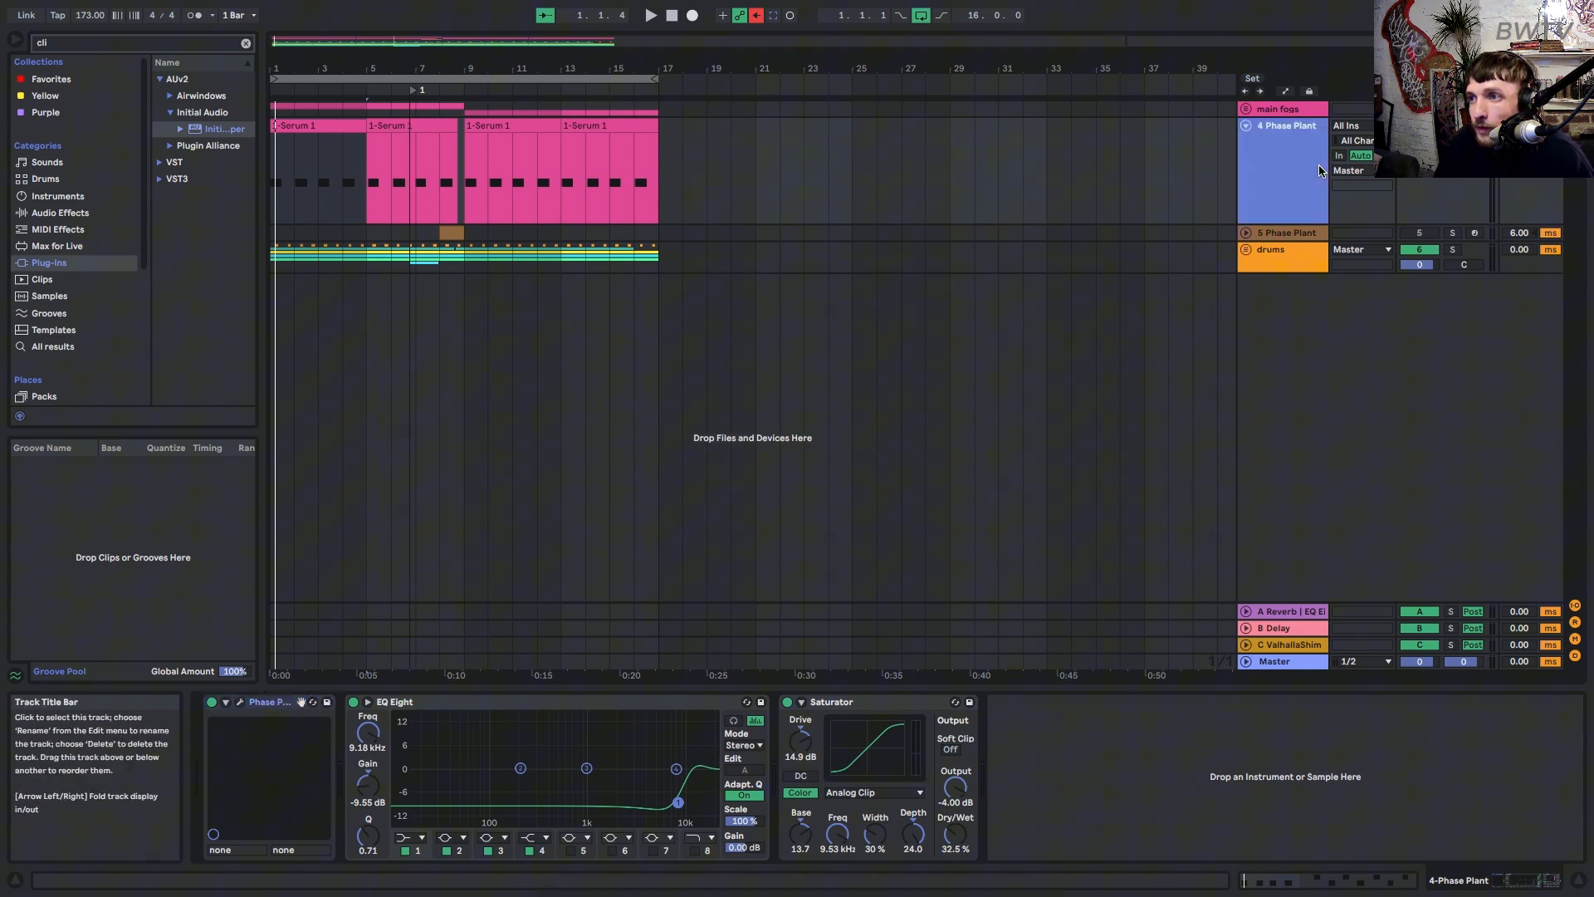
click(239, 702)
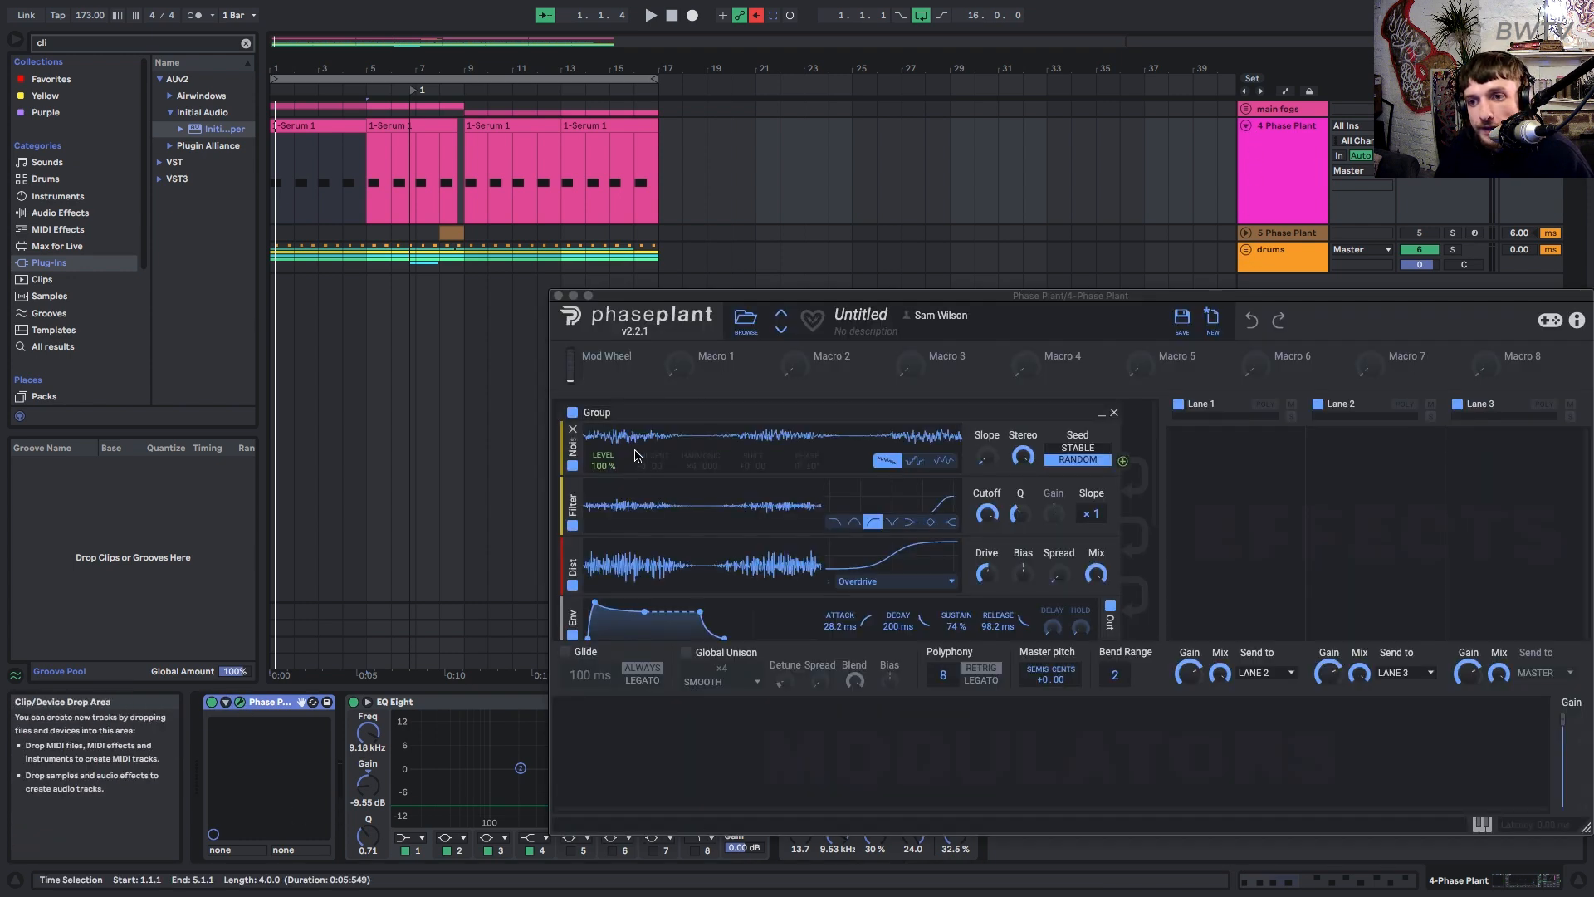
scroll(790, 586, down, 1)
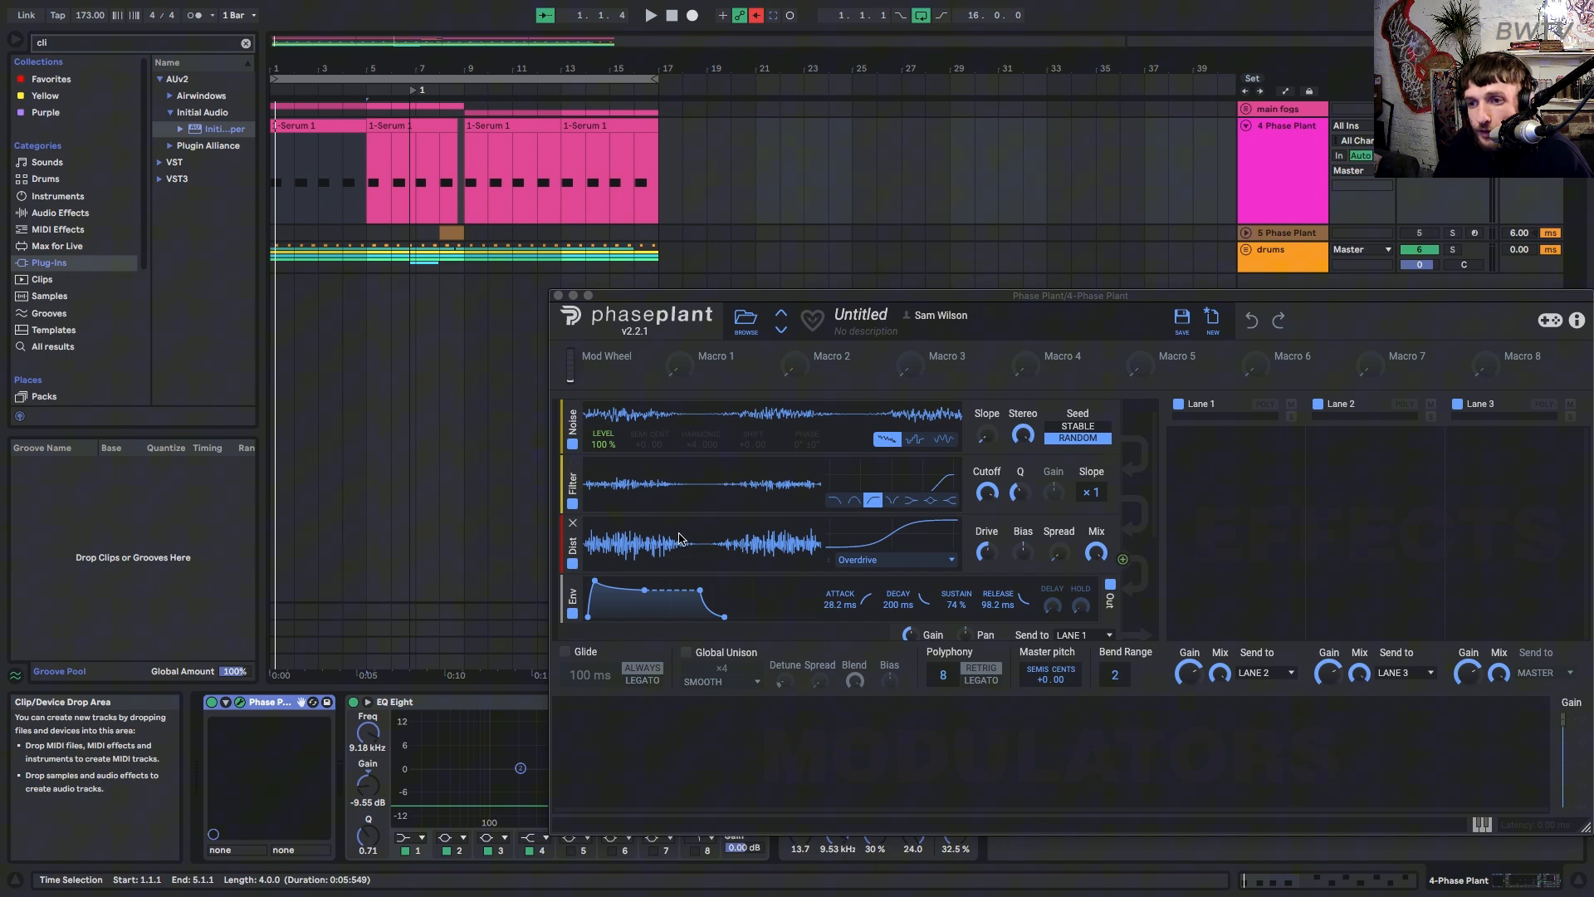
scroll(771, 554, down, 5)
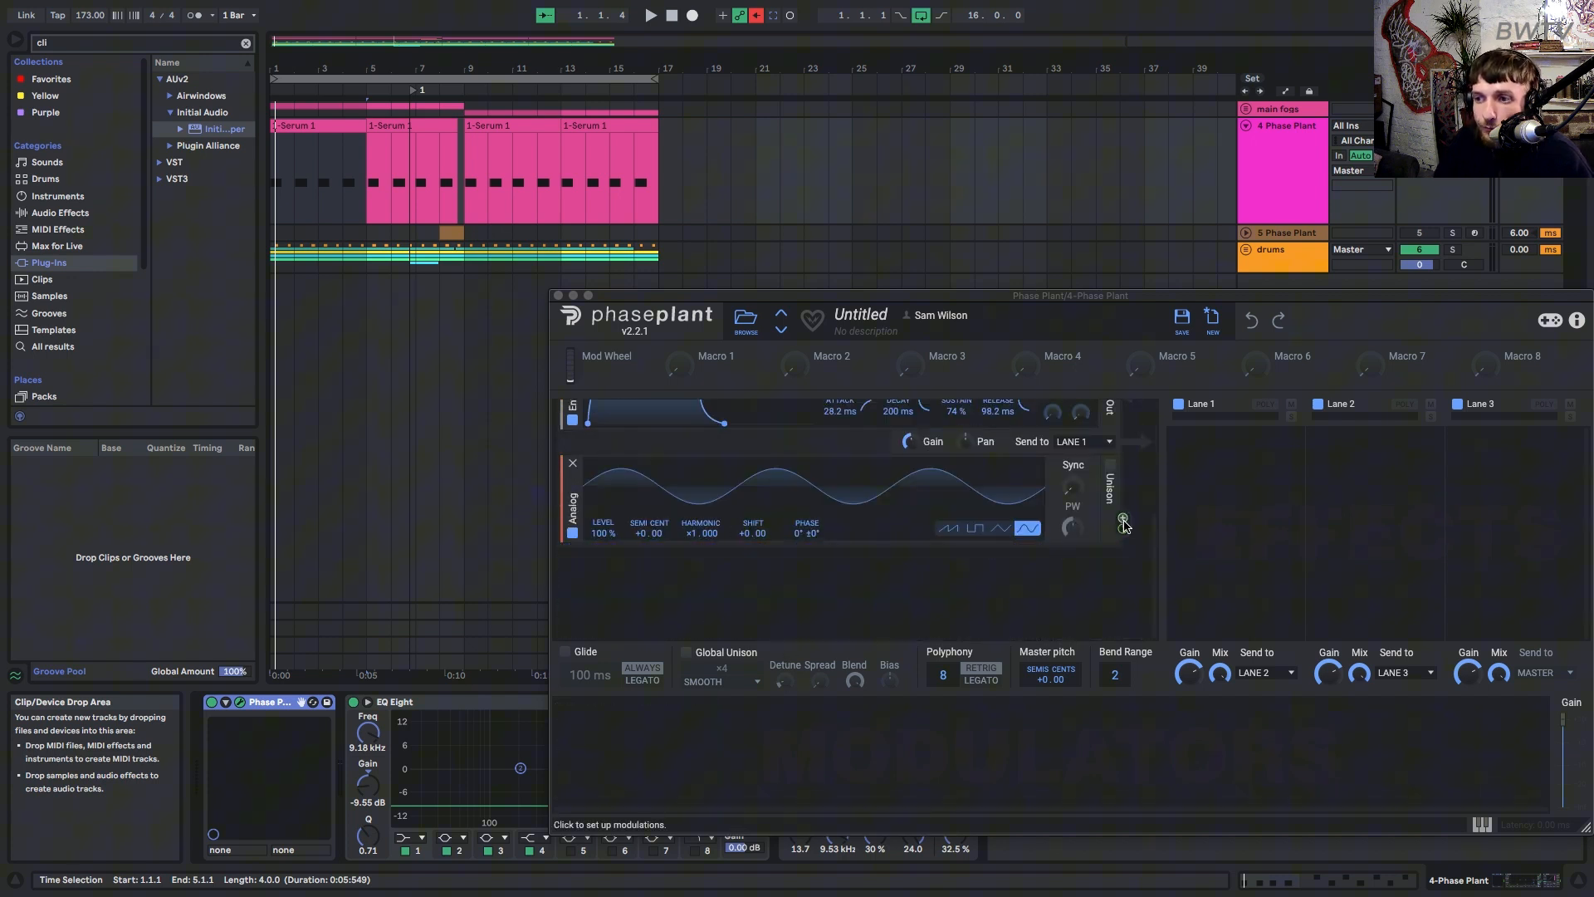
scroll(1079, 531, up, 3)
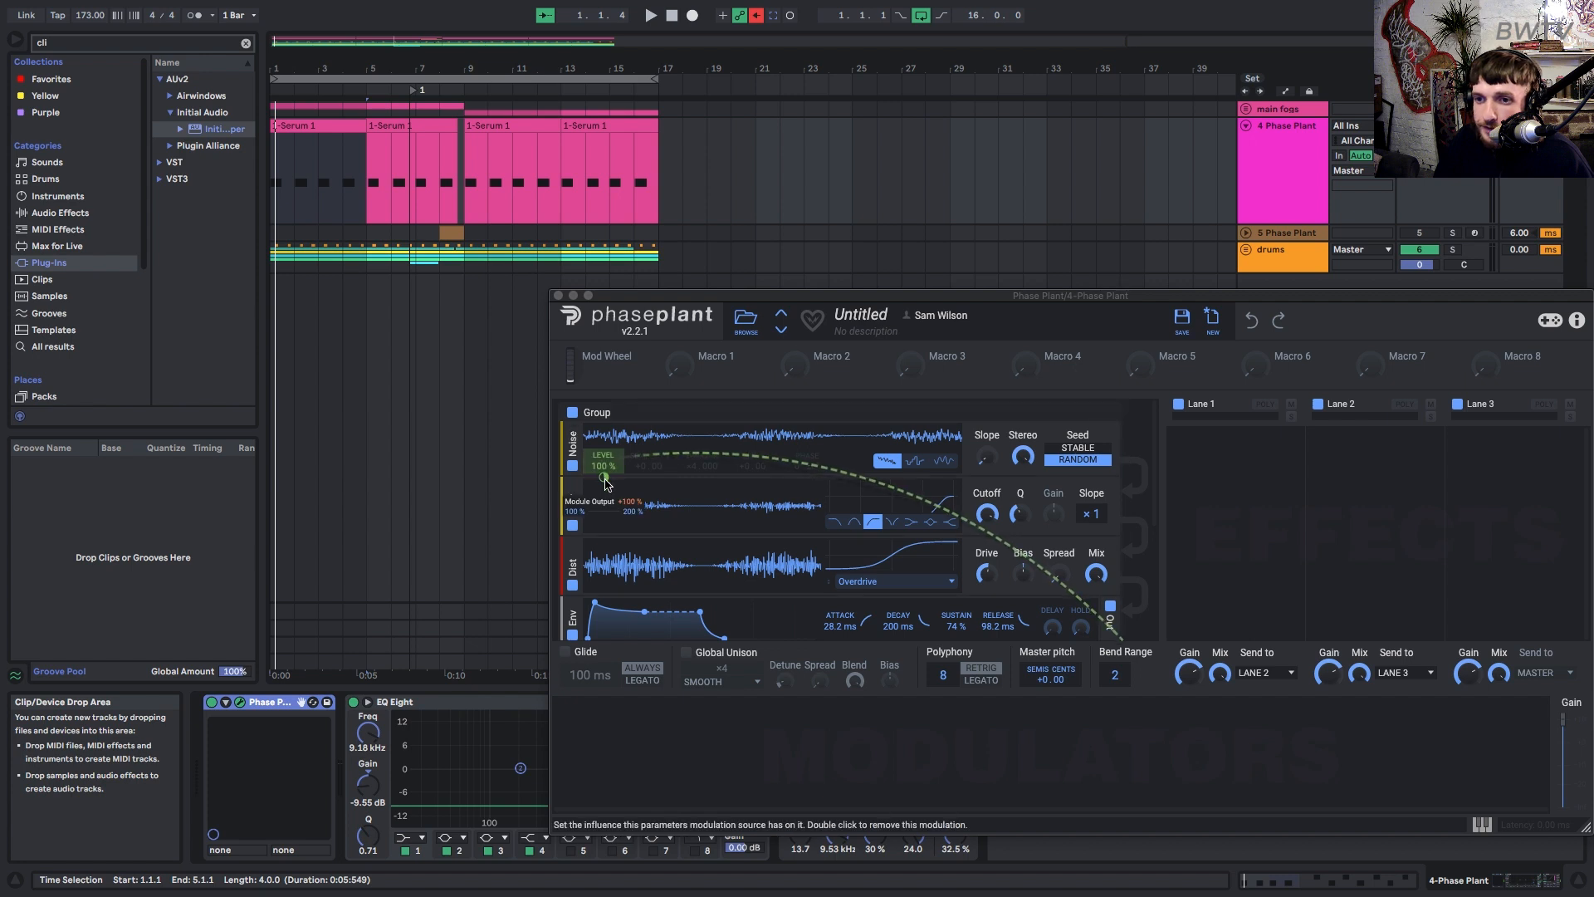
mouse_move(604, 480)
mouse_down()
mouse_move(605, 575)
mouse_move(604, 459)
mouse_up()
key(space)
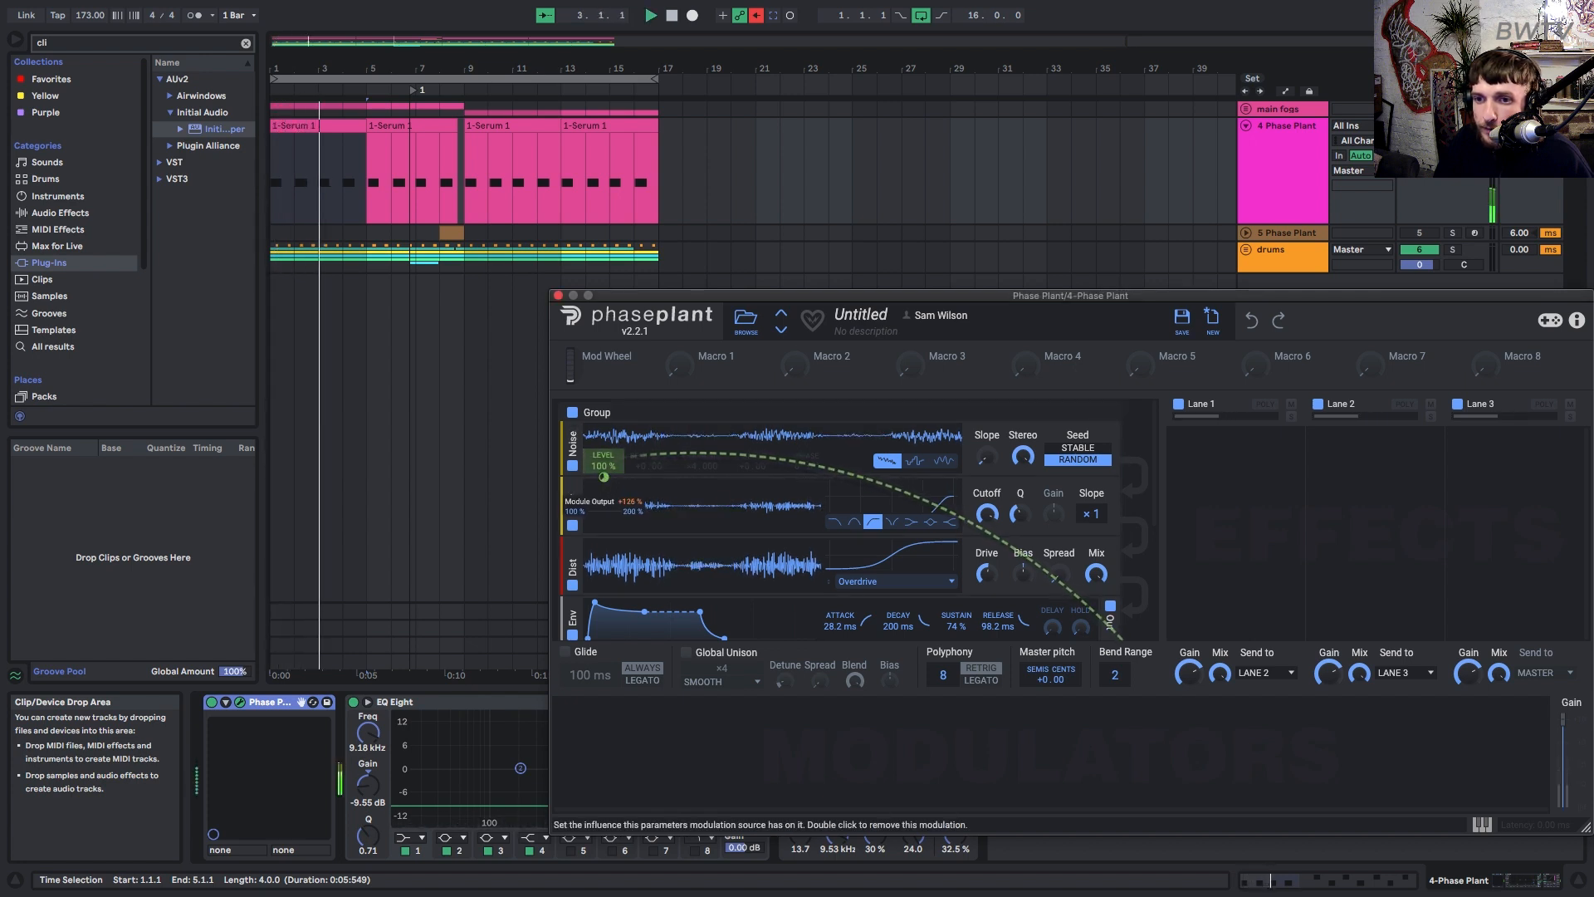
key(space)
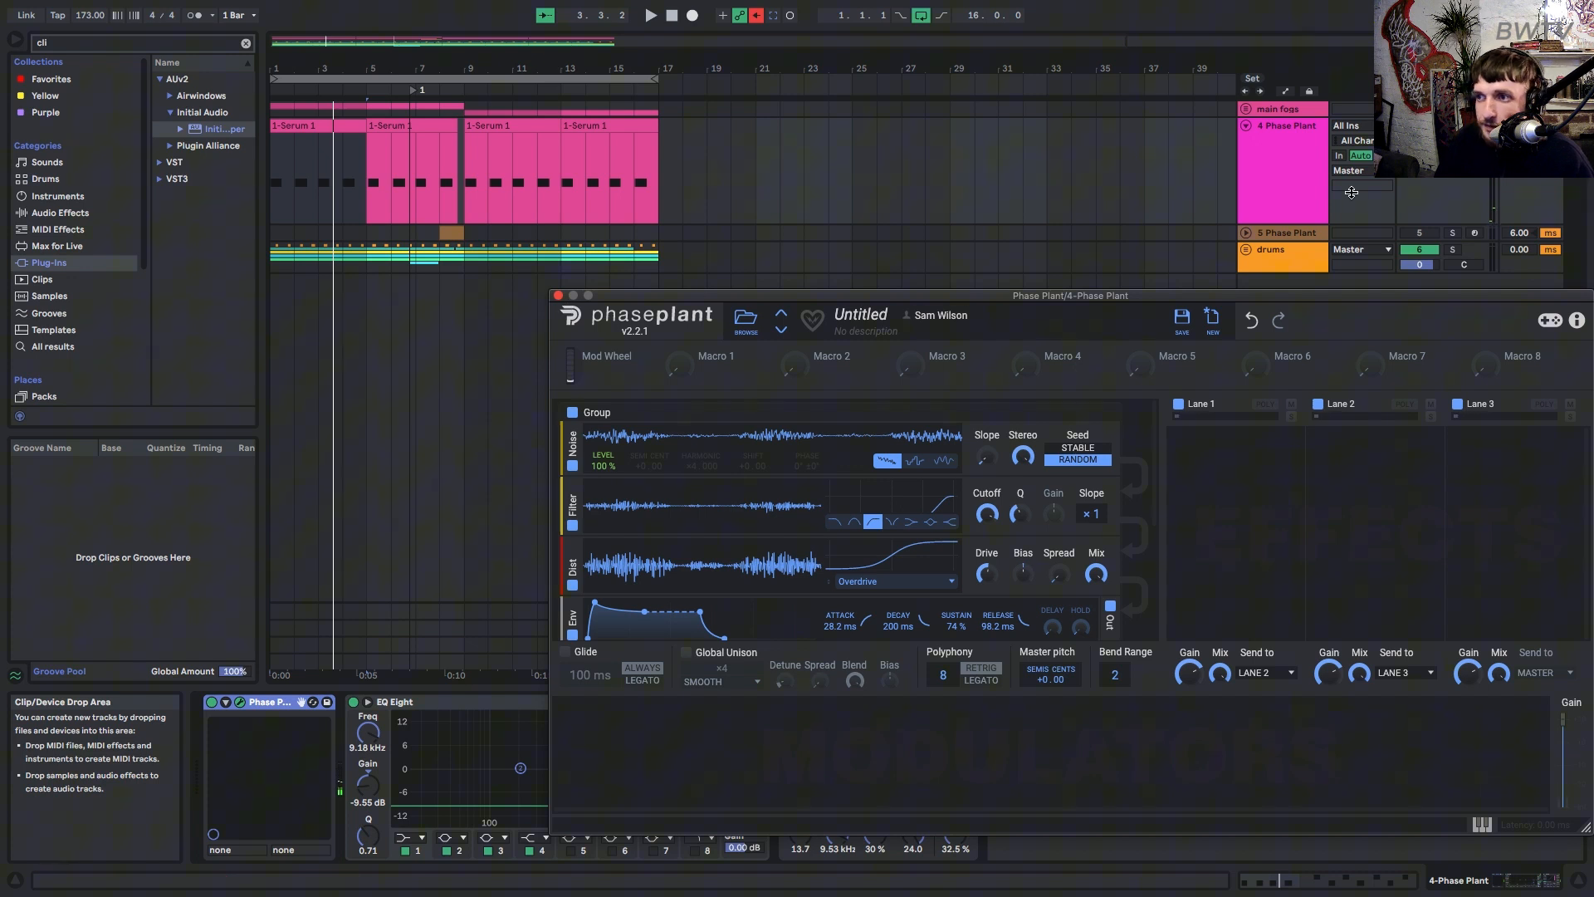
key(space)
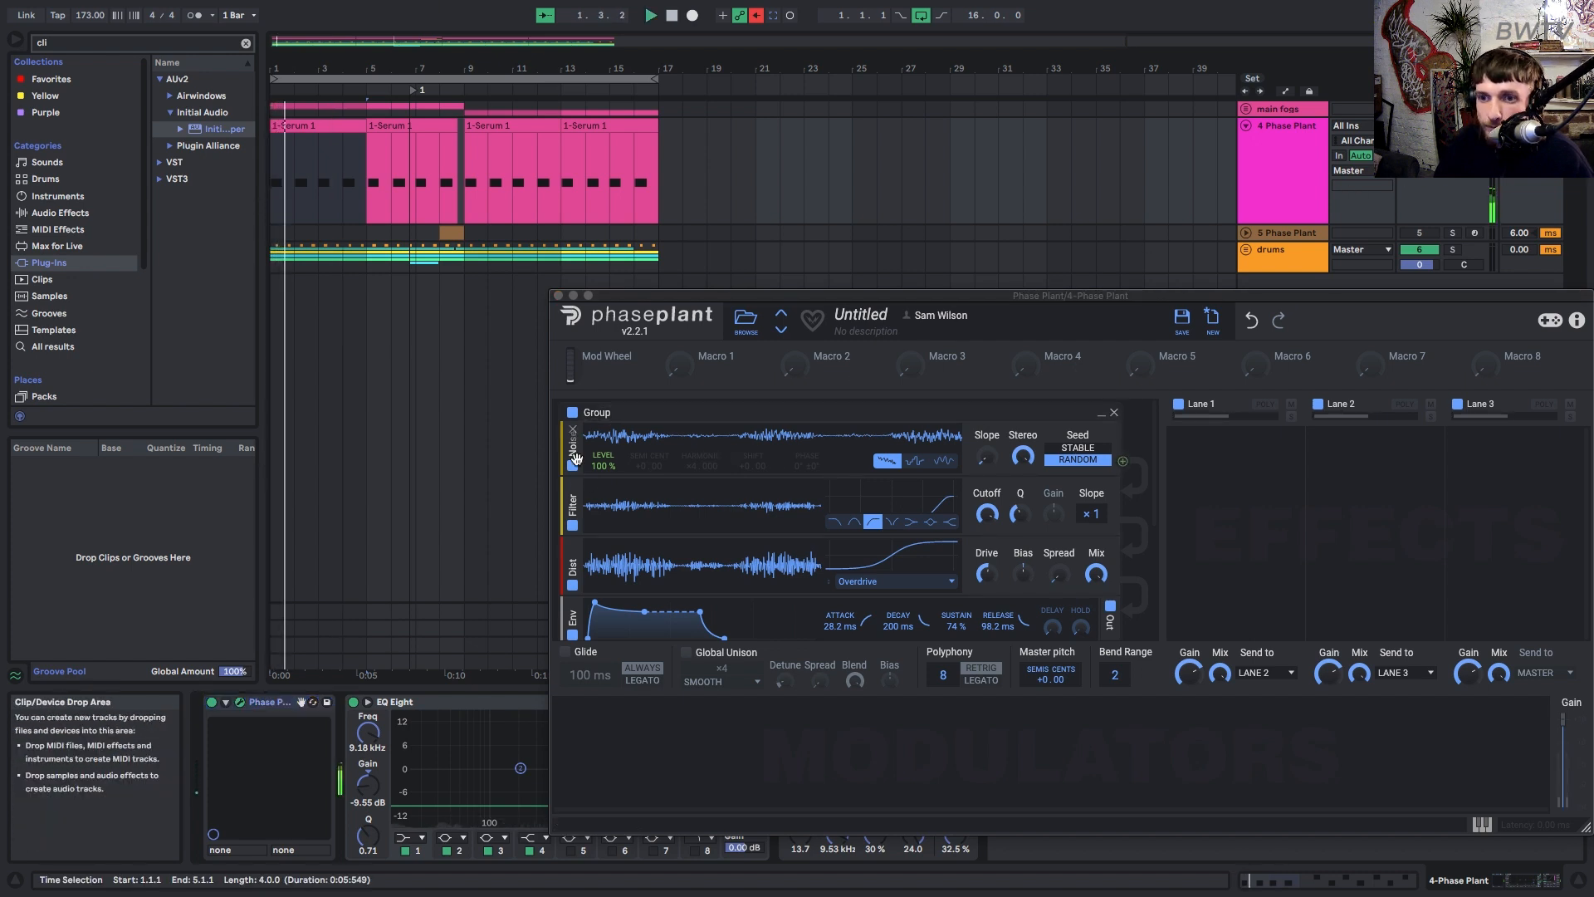
mouse_move(604, 479)
mouse_down()
mouse_move(604, 609)
mouse_move(605, 473)
mouse_up()
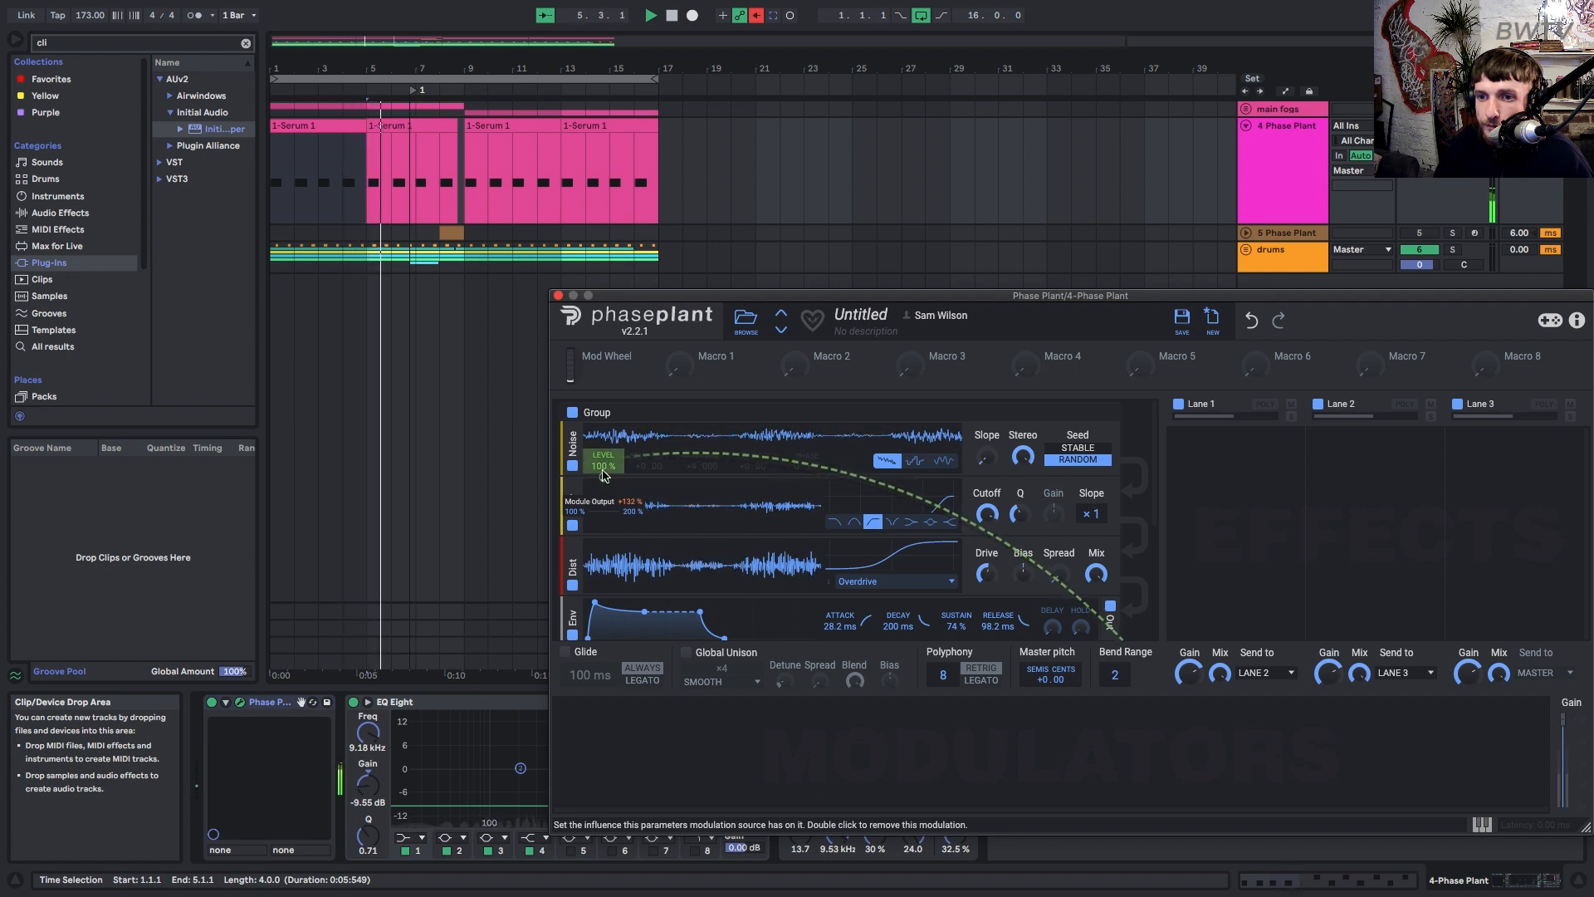
click(558, 296)
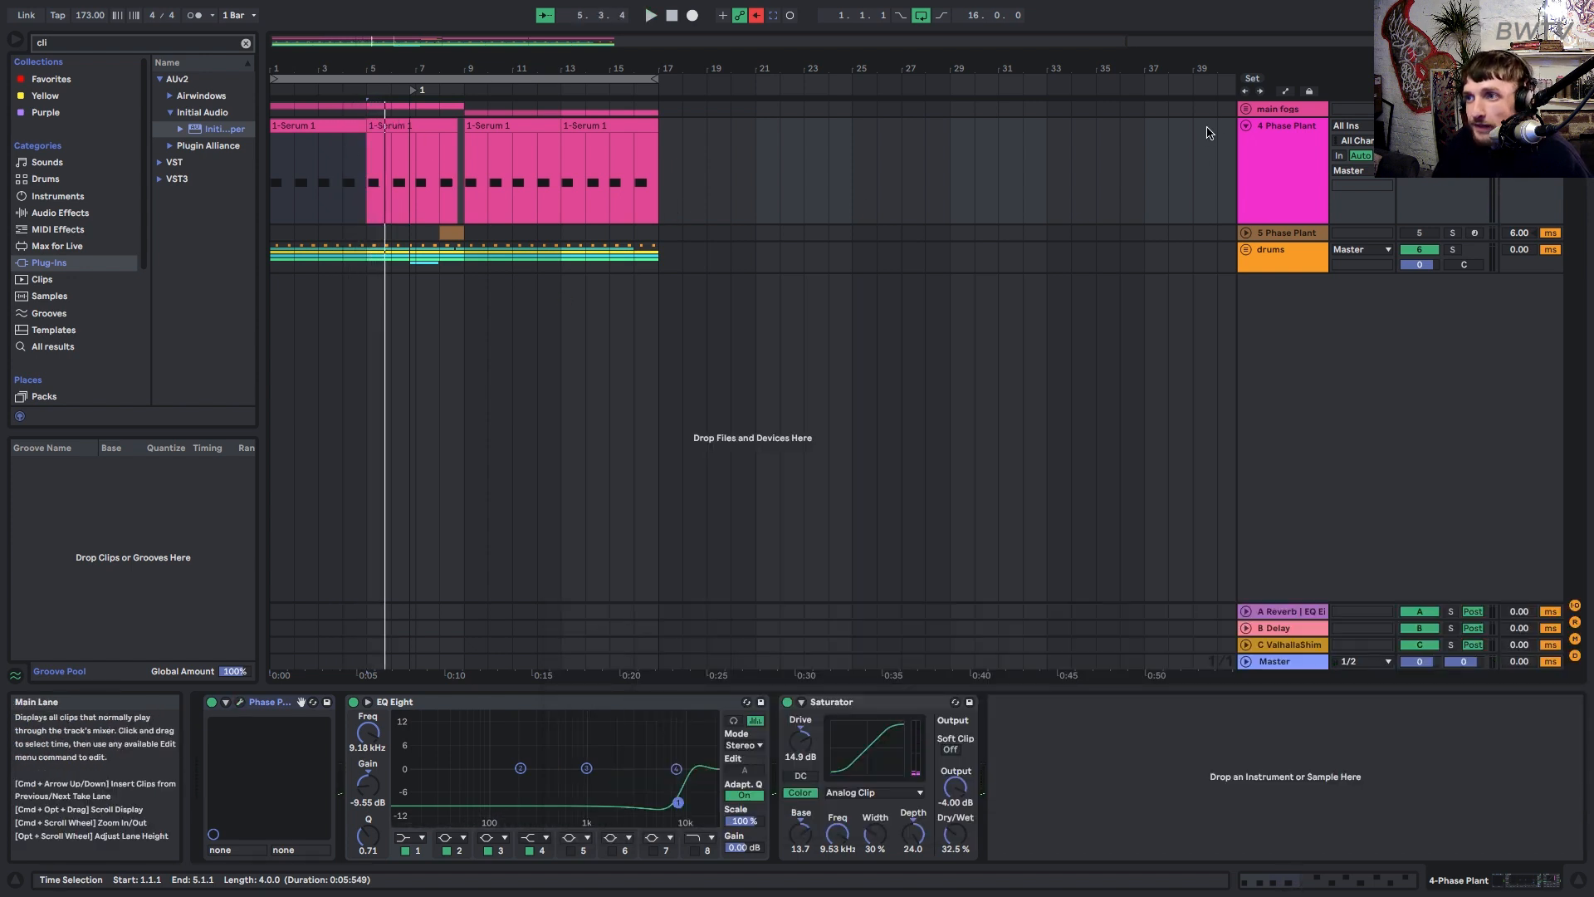
Re-enable the 5 Phase Plant track, unfold main fogs and browse its chain past Pro-MB.
click(1419, 233)
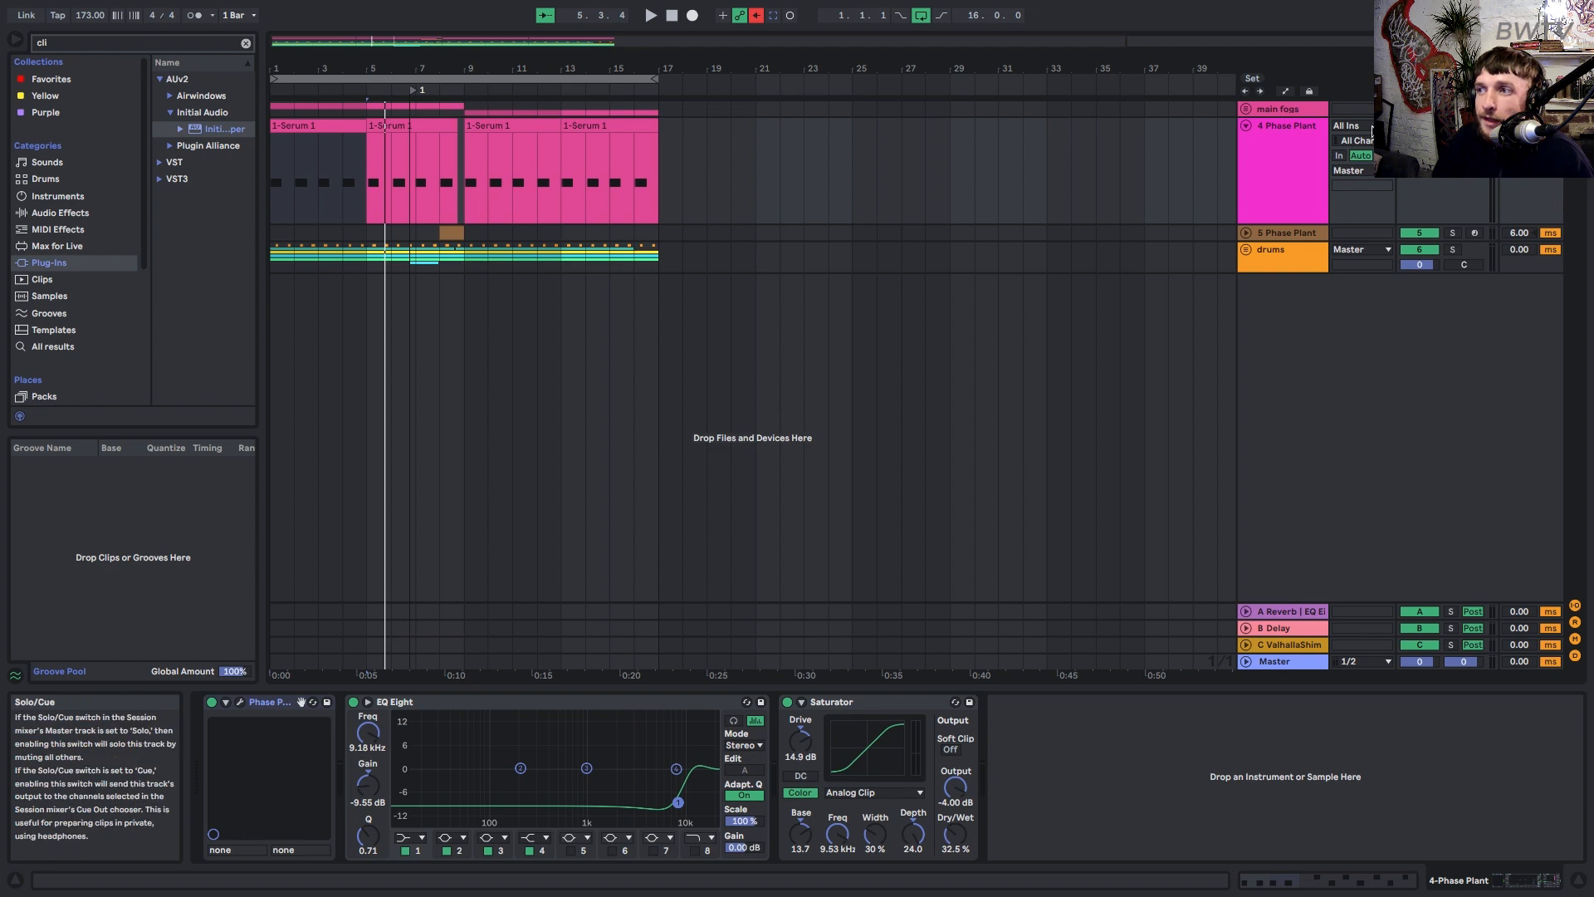
click(1254, 111)
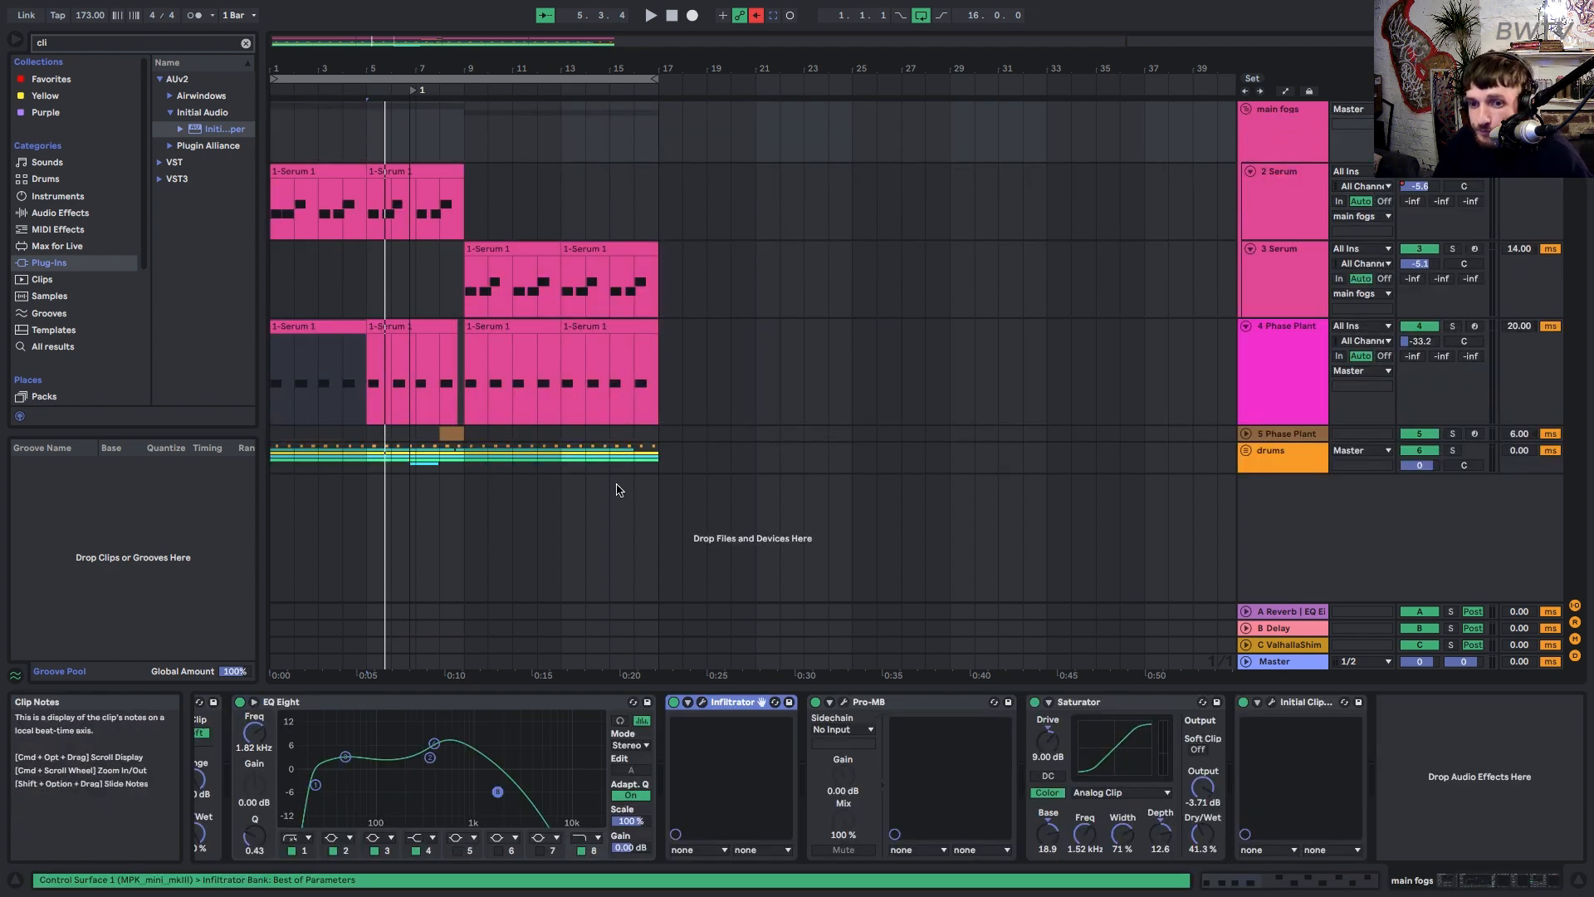
drag(1540, 883, 1370, 895)
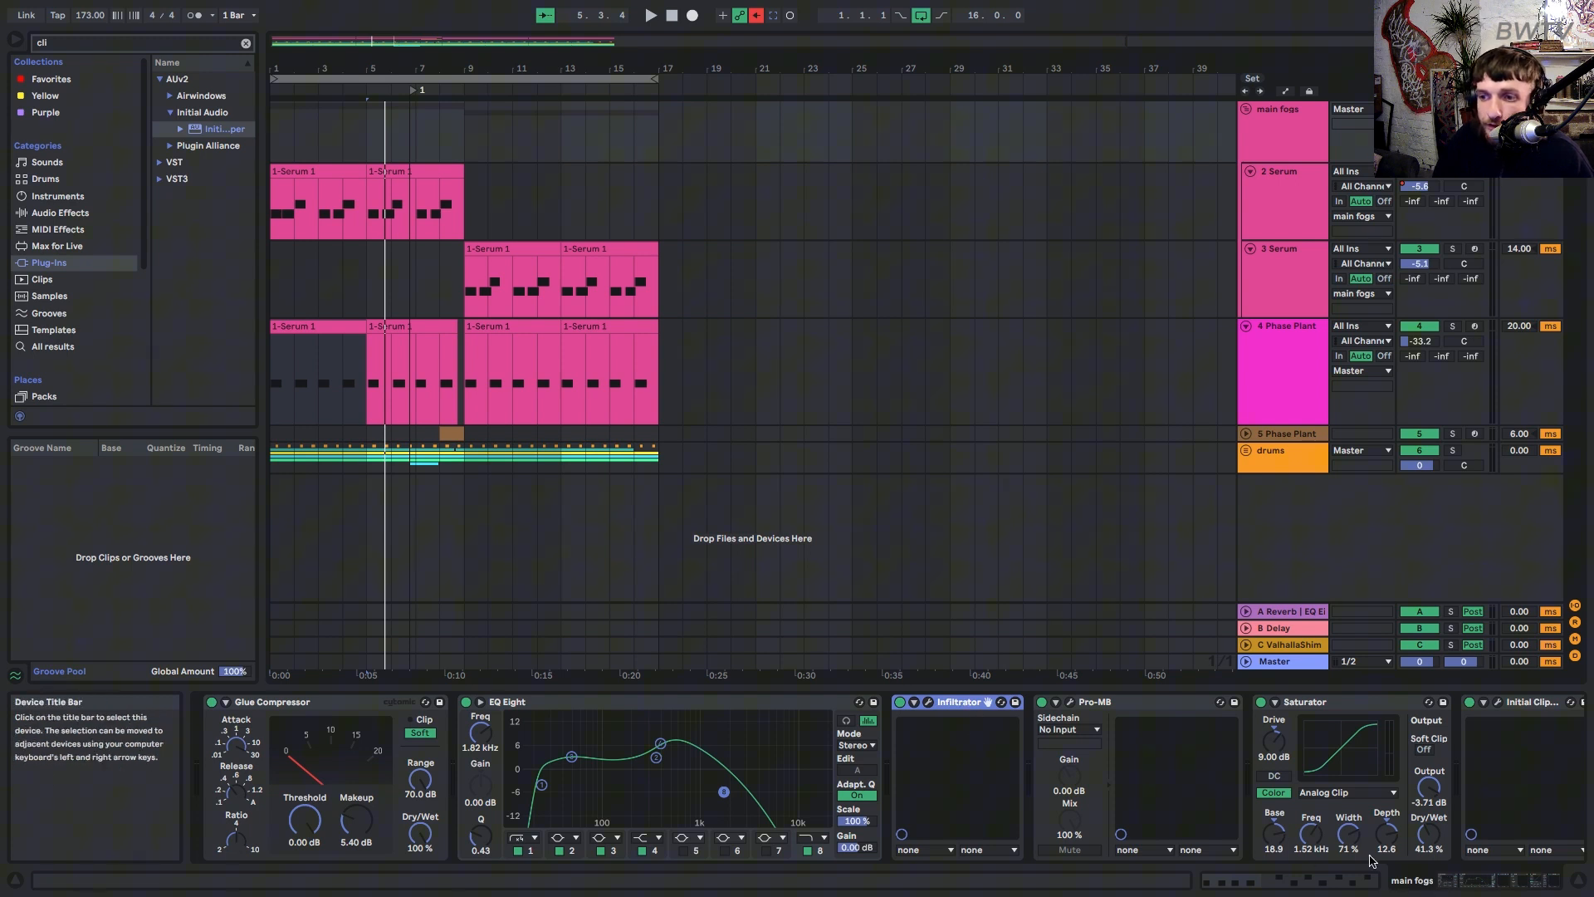
click(1209, 735)
click(1546, 881)
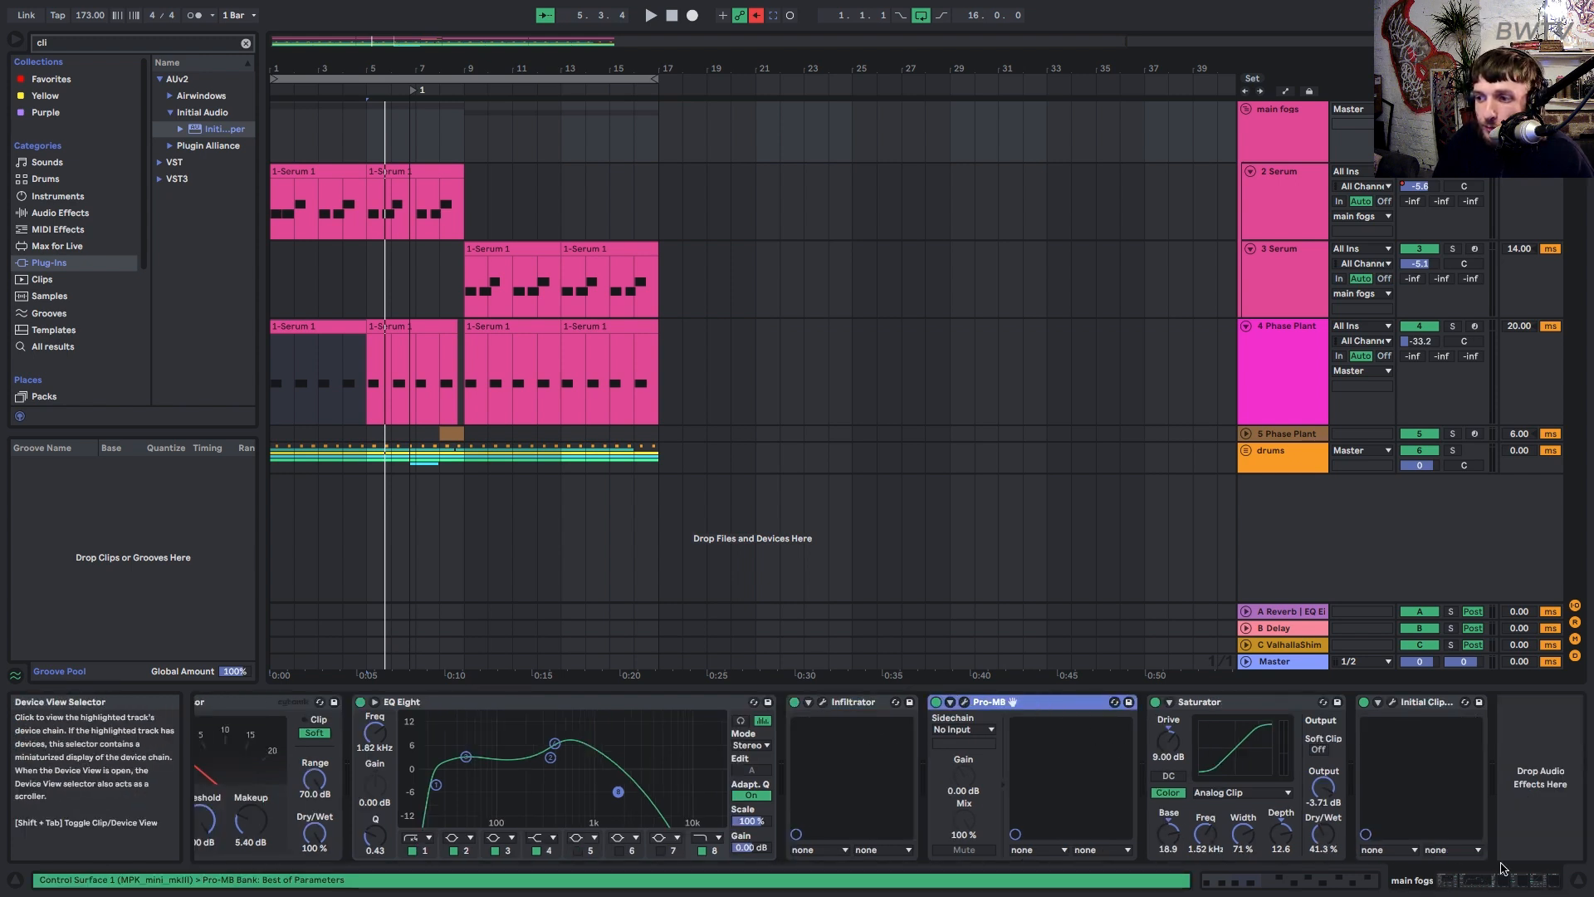
Check the Initial Clipper and Infiltrator, then play from the start and show 2 Serum's chain.
click(1409, 704)
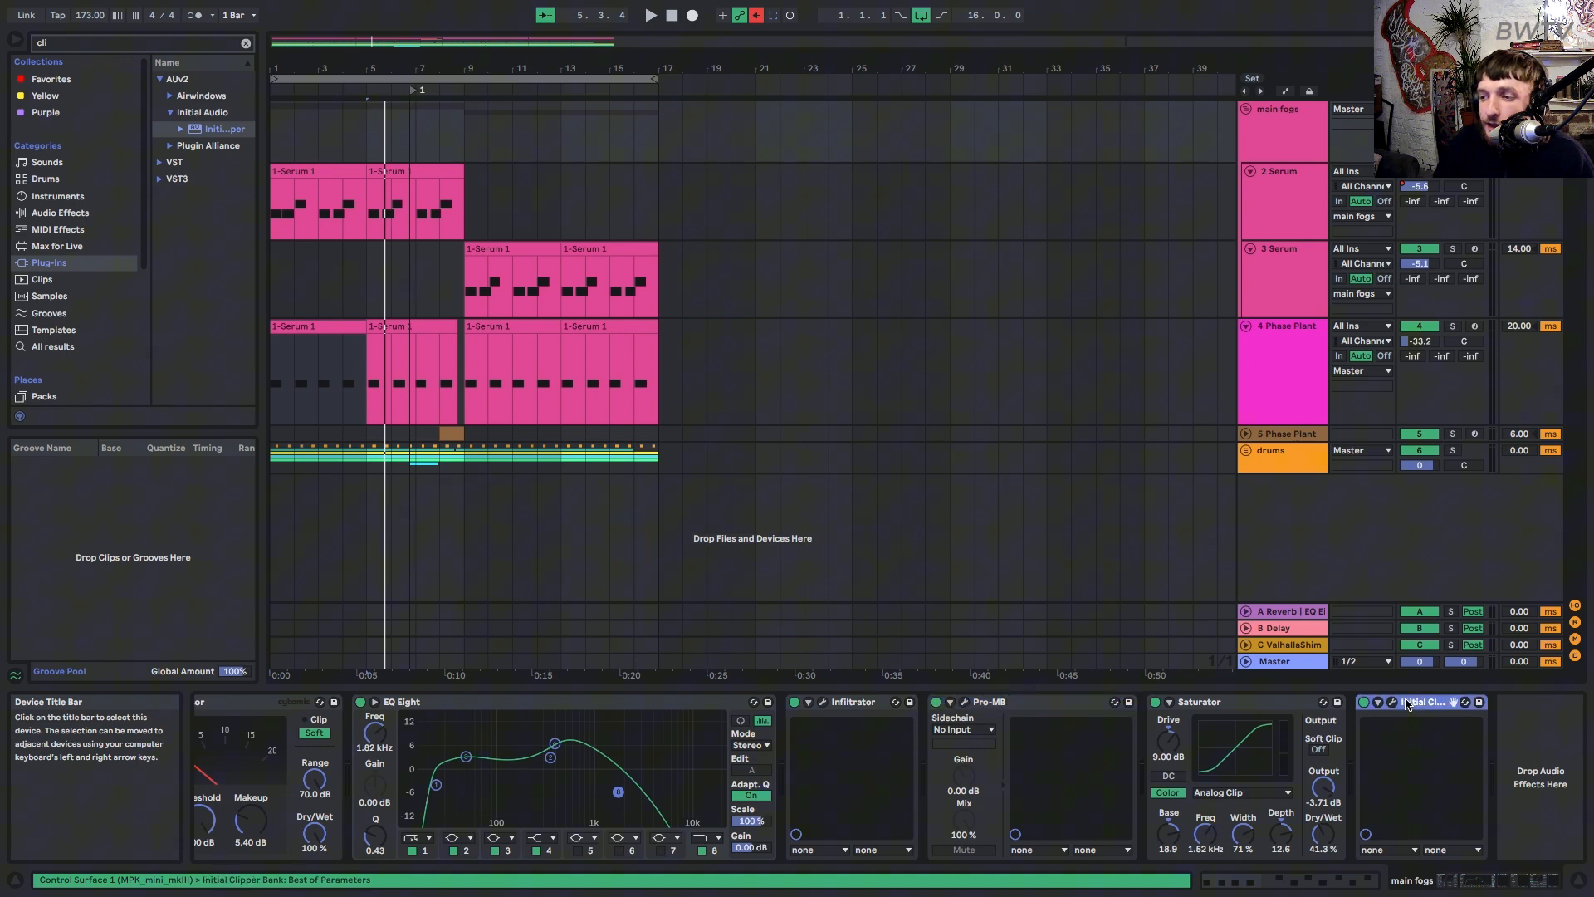
click(823, 702)
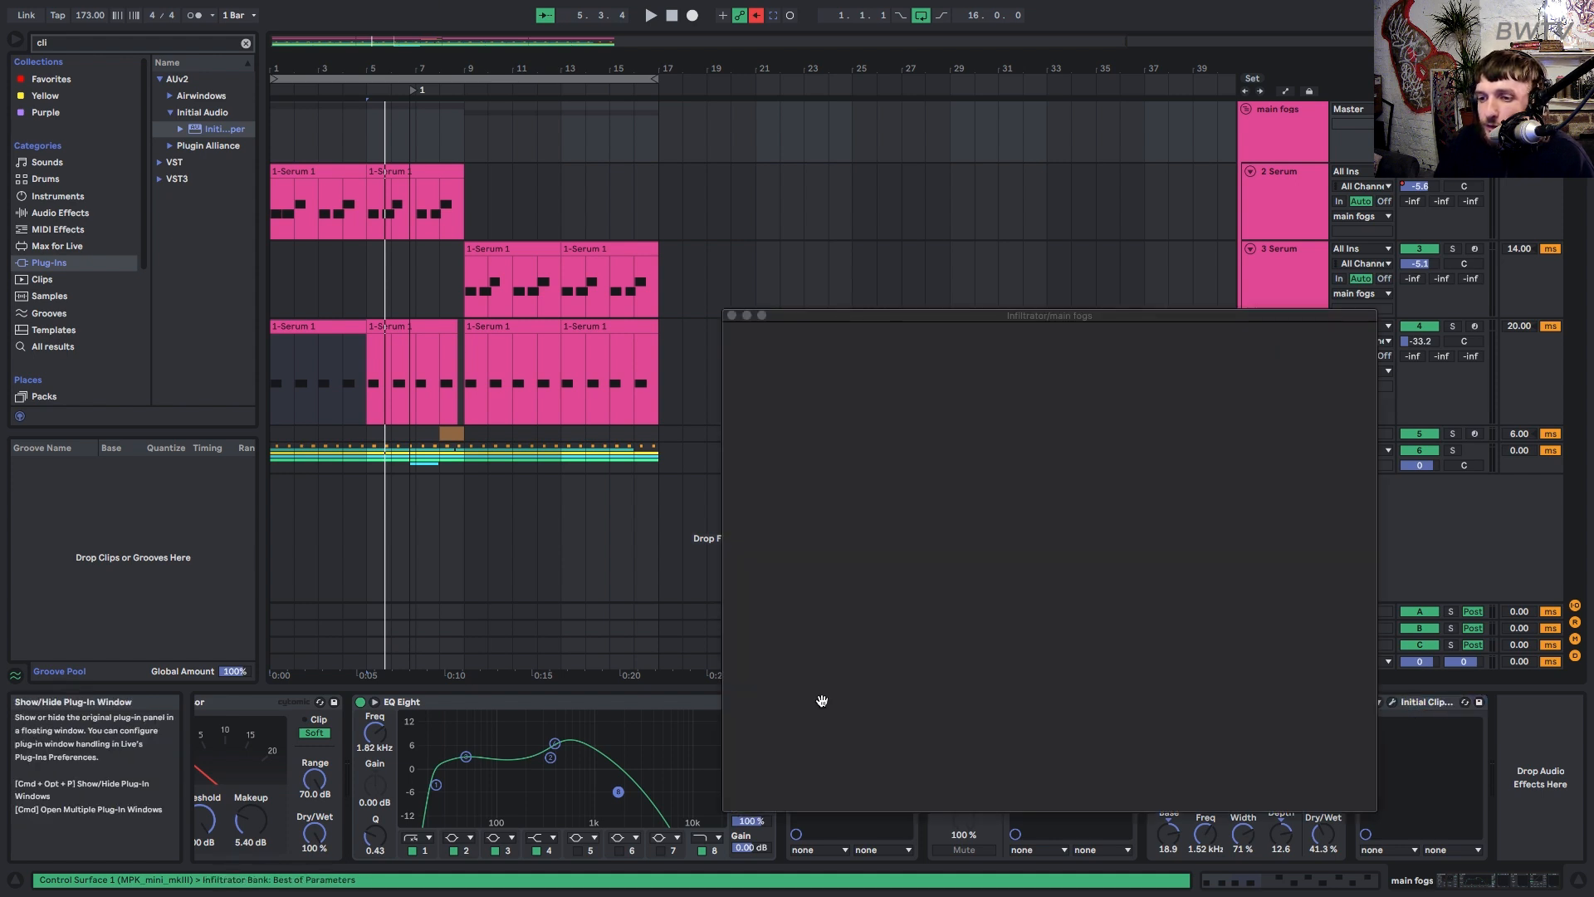
click(732, 315)
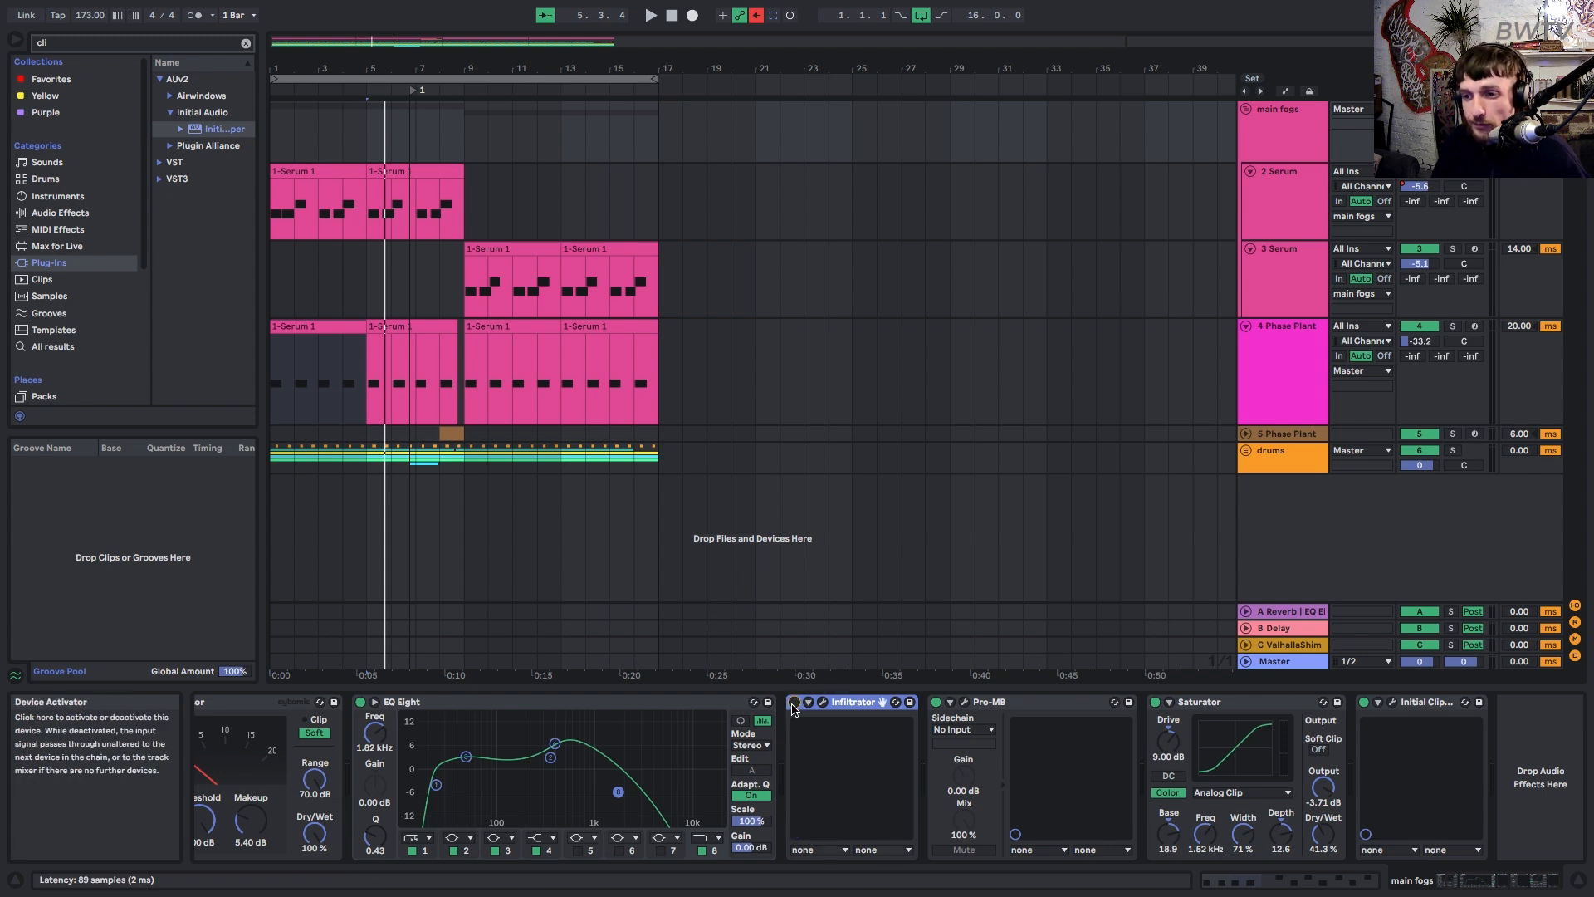
key(space)
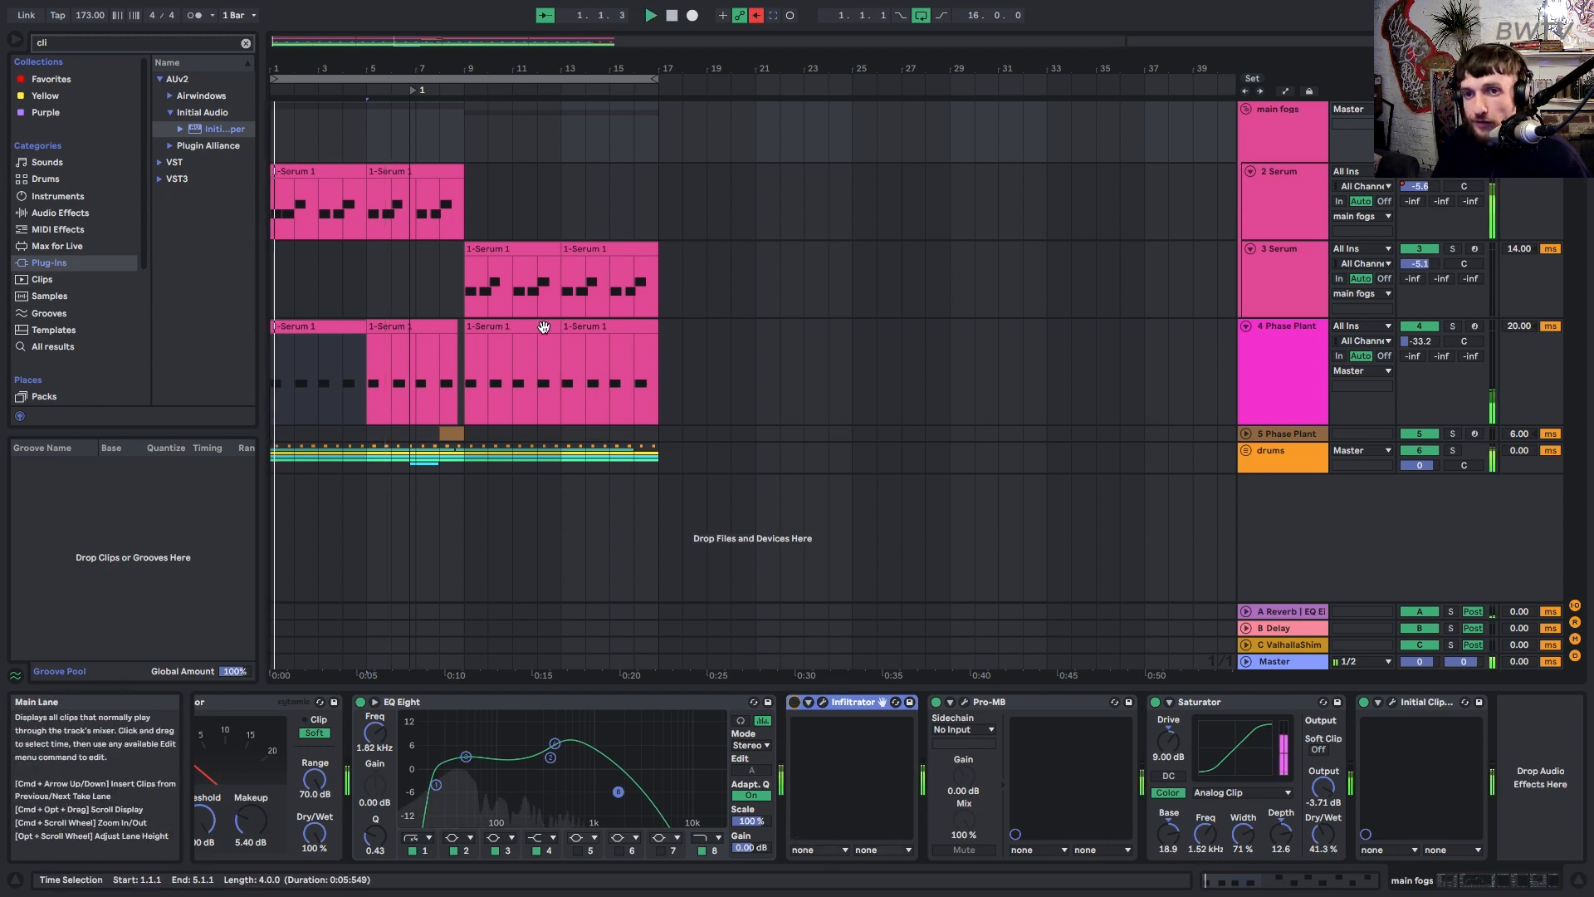
click(1276, 210)
click(1278, 206)
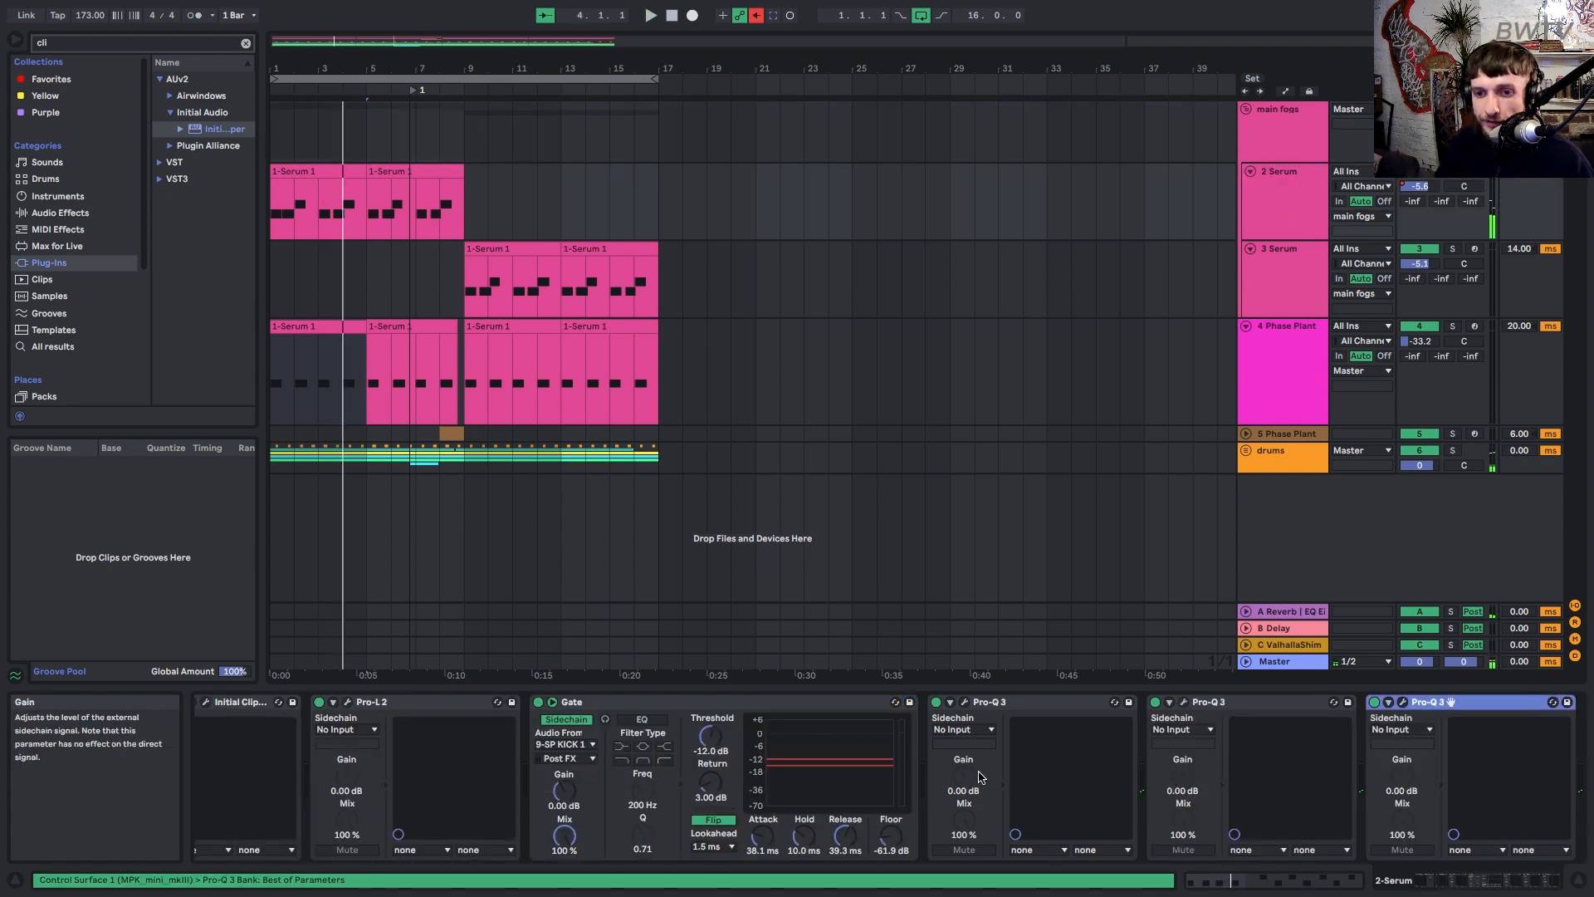
drag(1471, 880, 1440, 882)
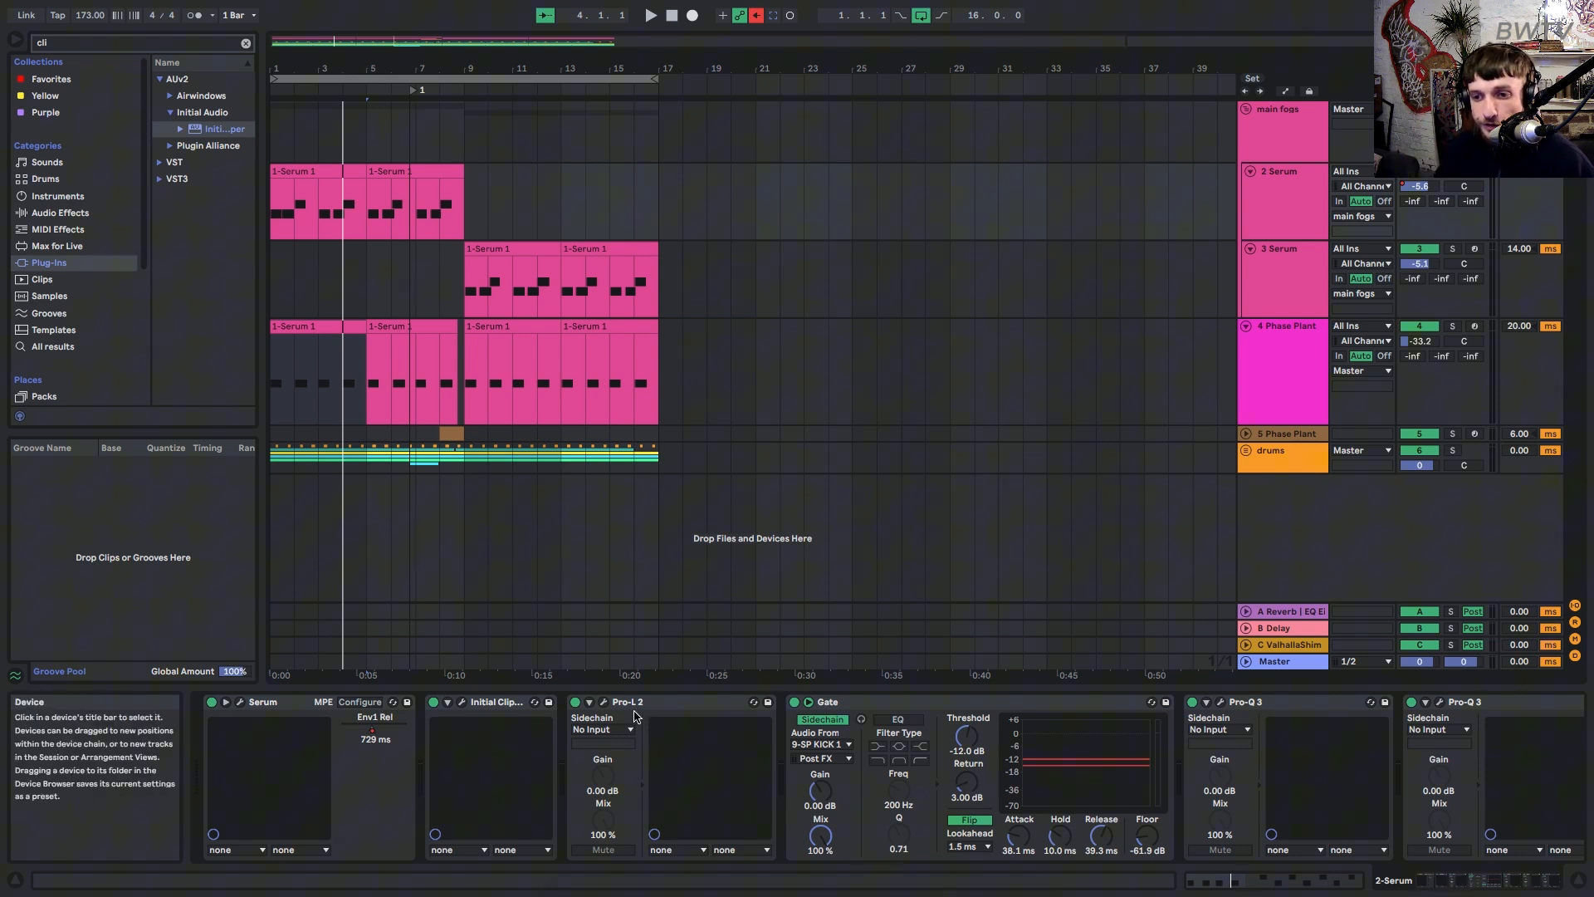
click(603, 702)
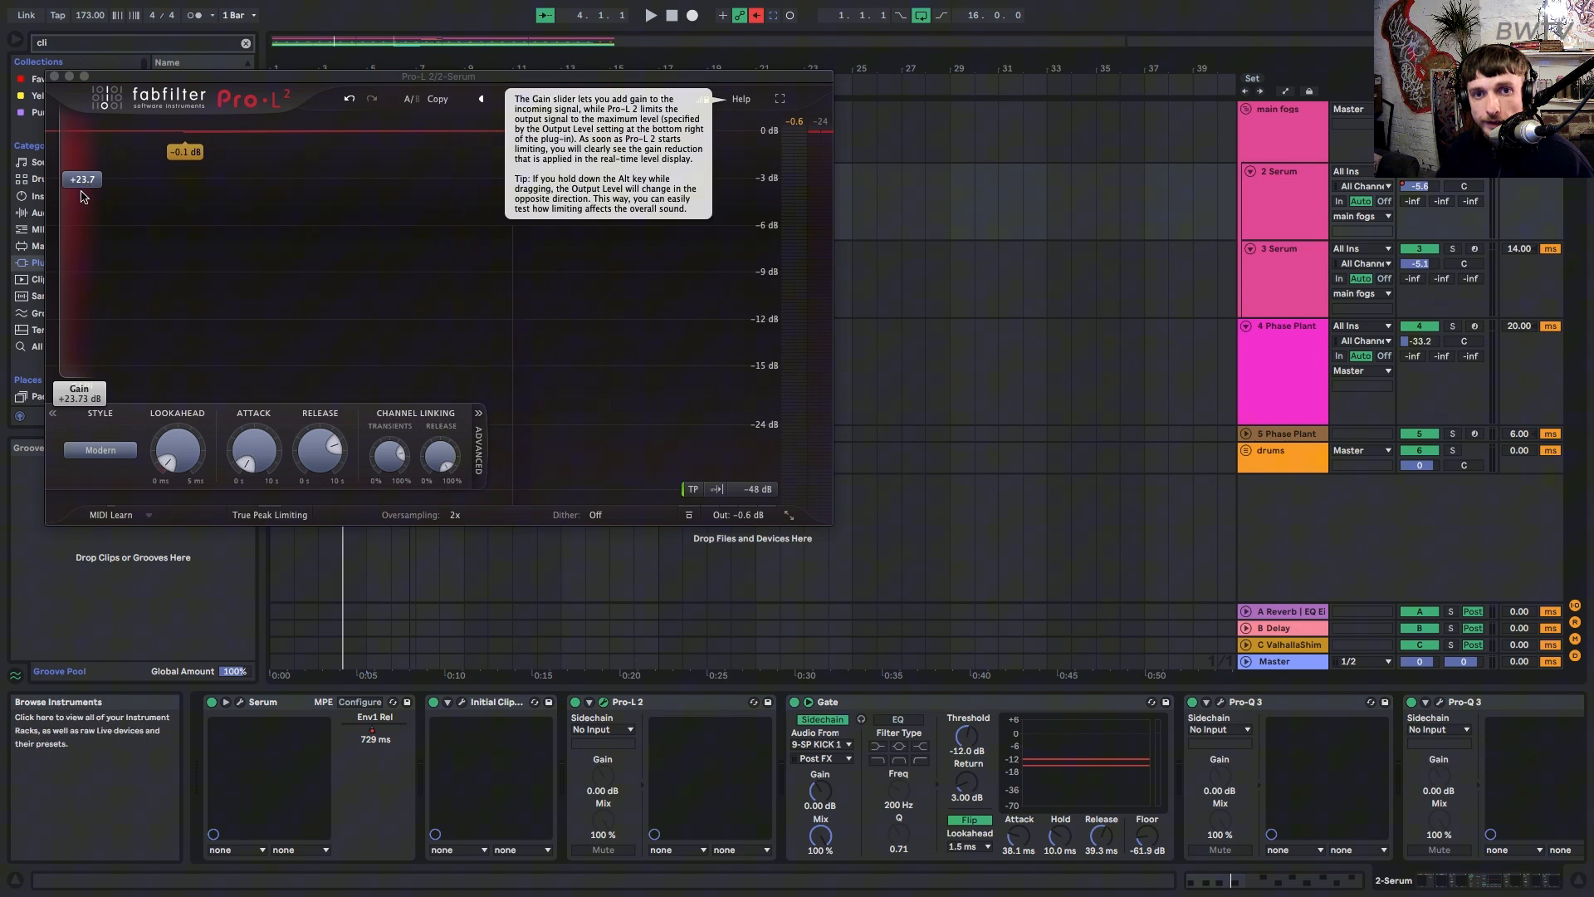
key(space)
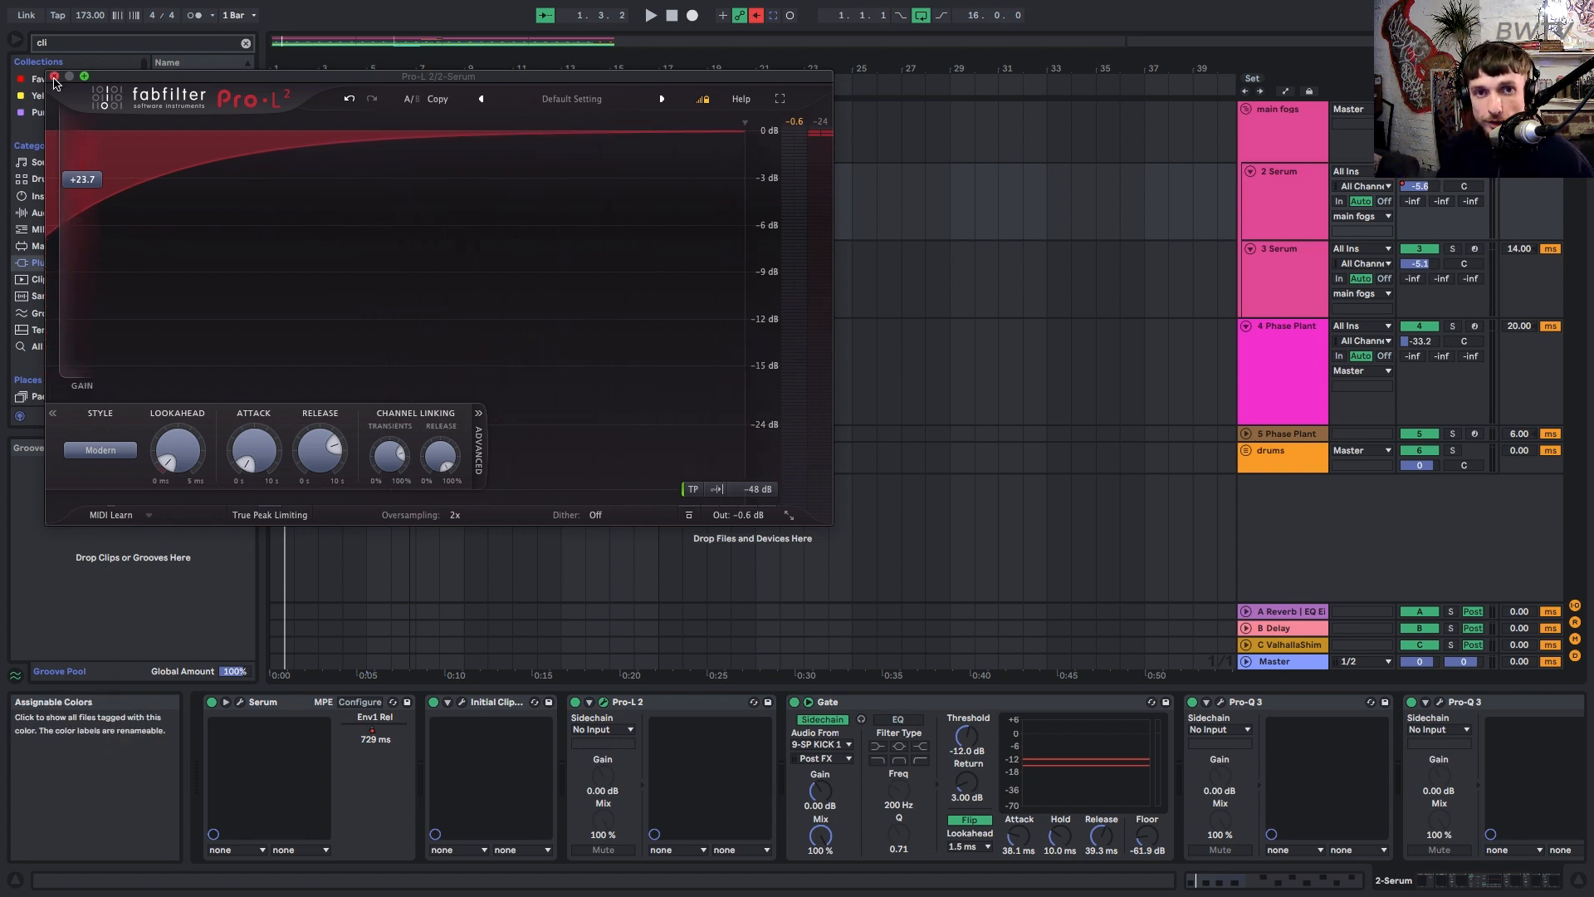
click(54, 75)
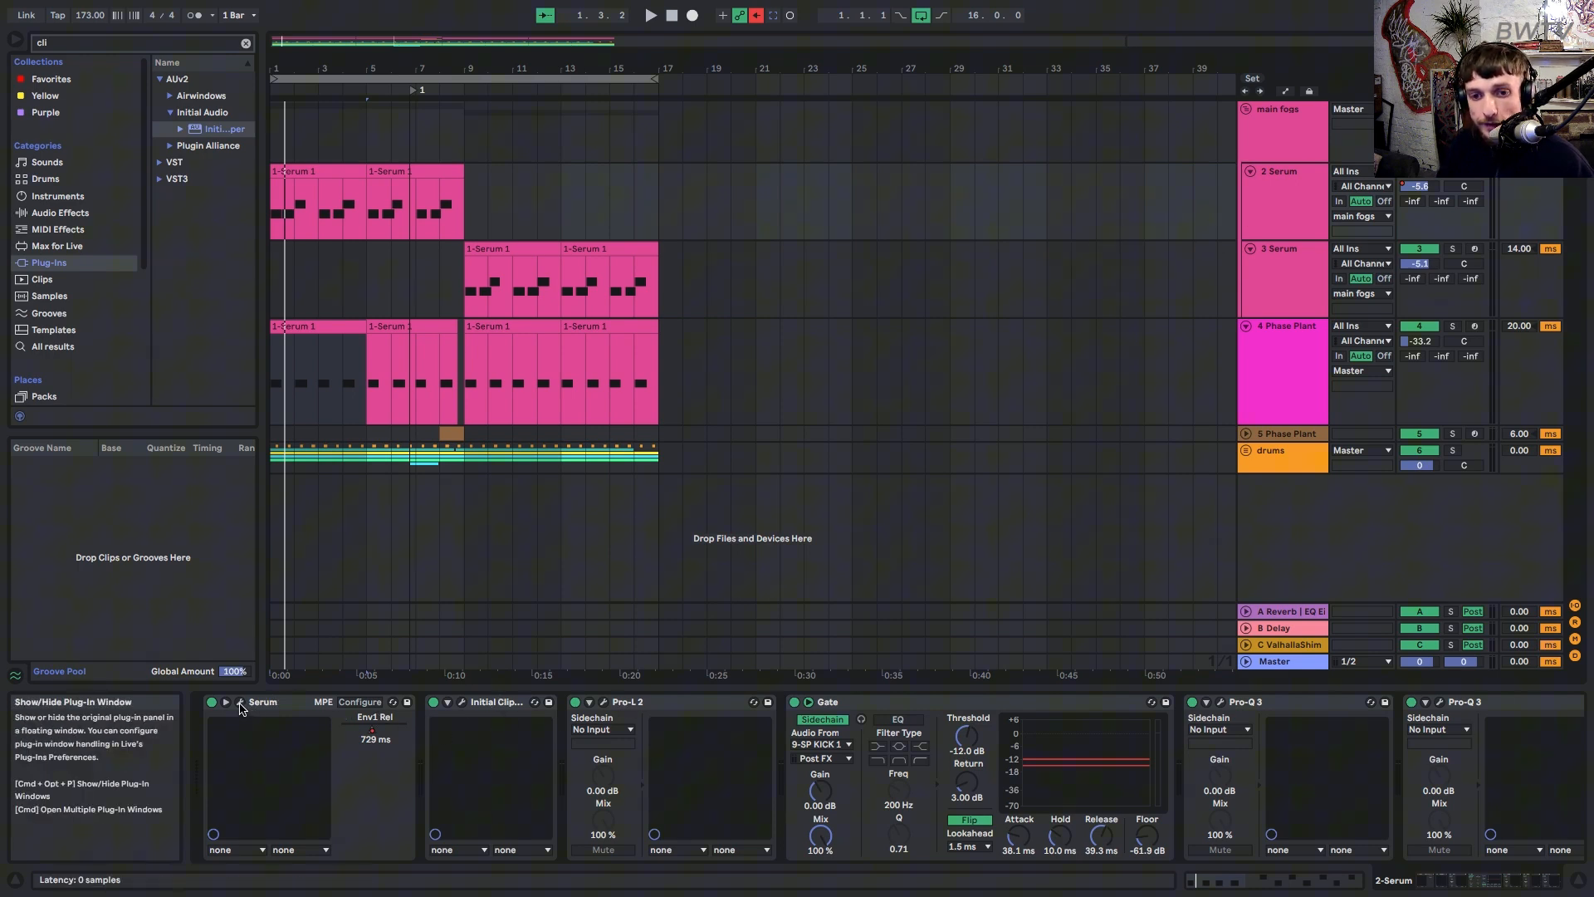
Open Serum on 2 Serum, audition it while inspecting LFO 1 and LFO 2, then view the FX rack.
click(241, 703)
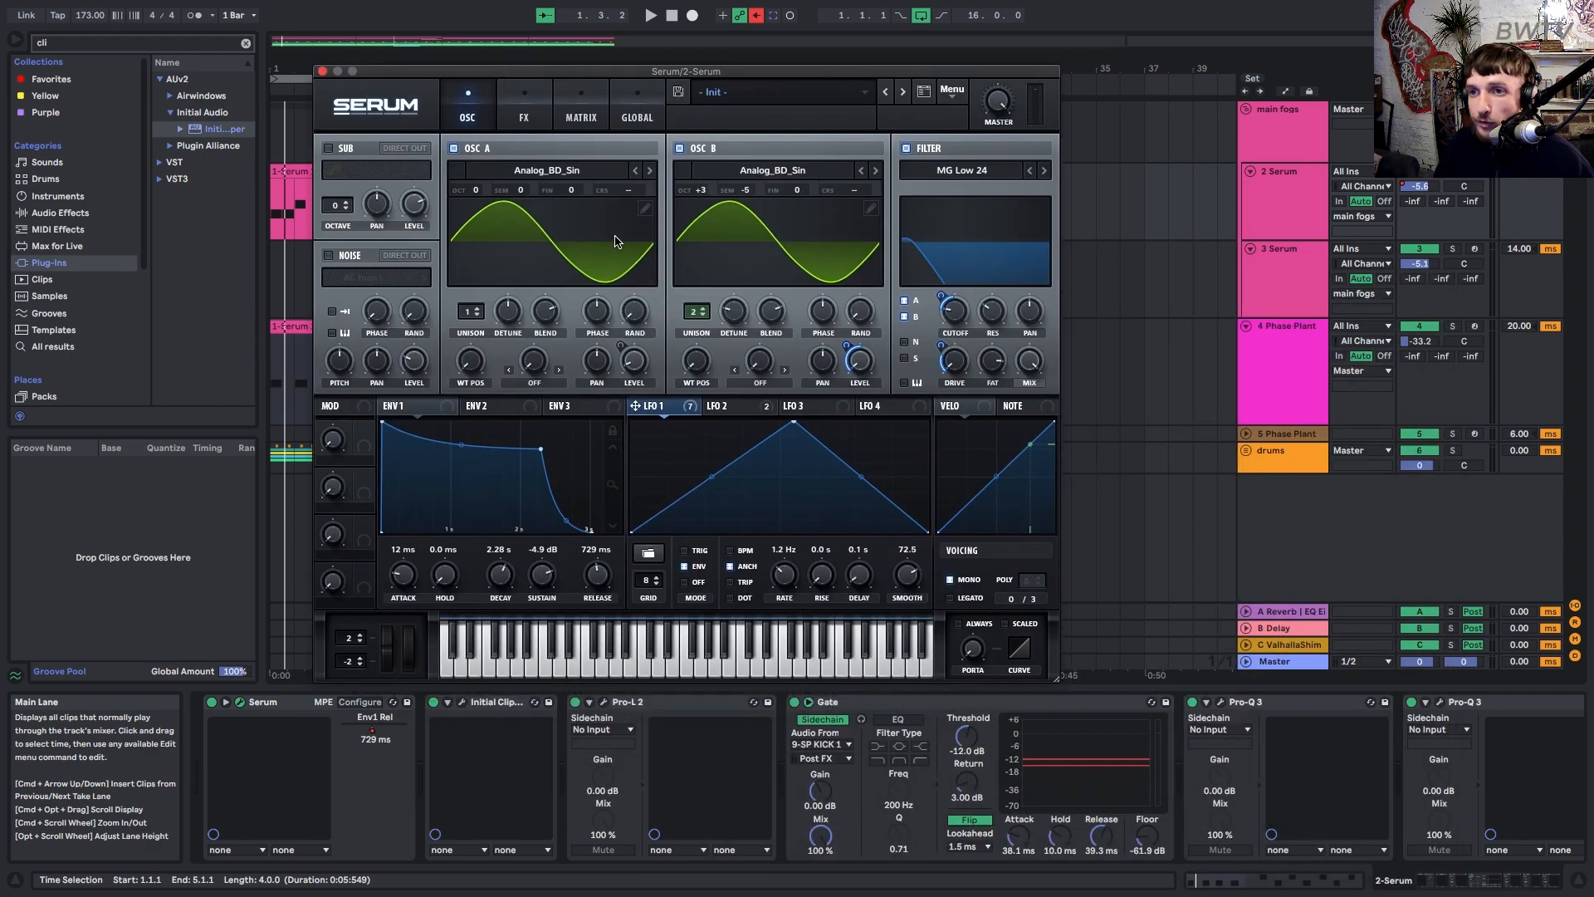
click(524, 117)
click(467, 115)
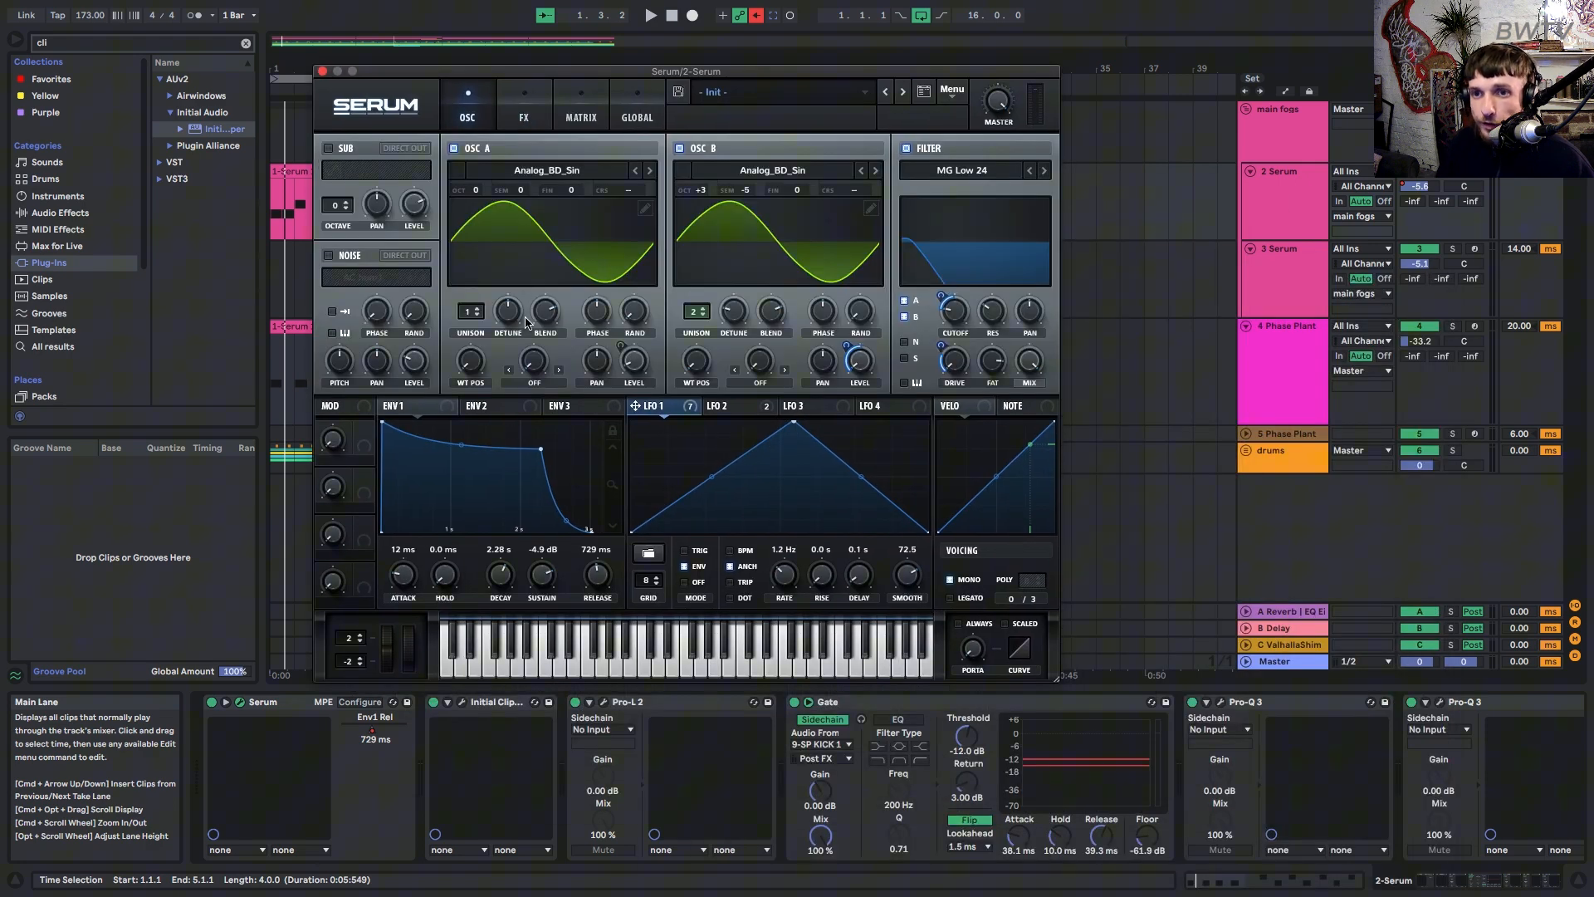
key(space)
key(space)
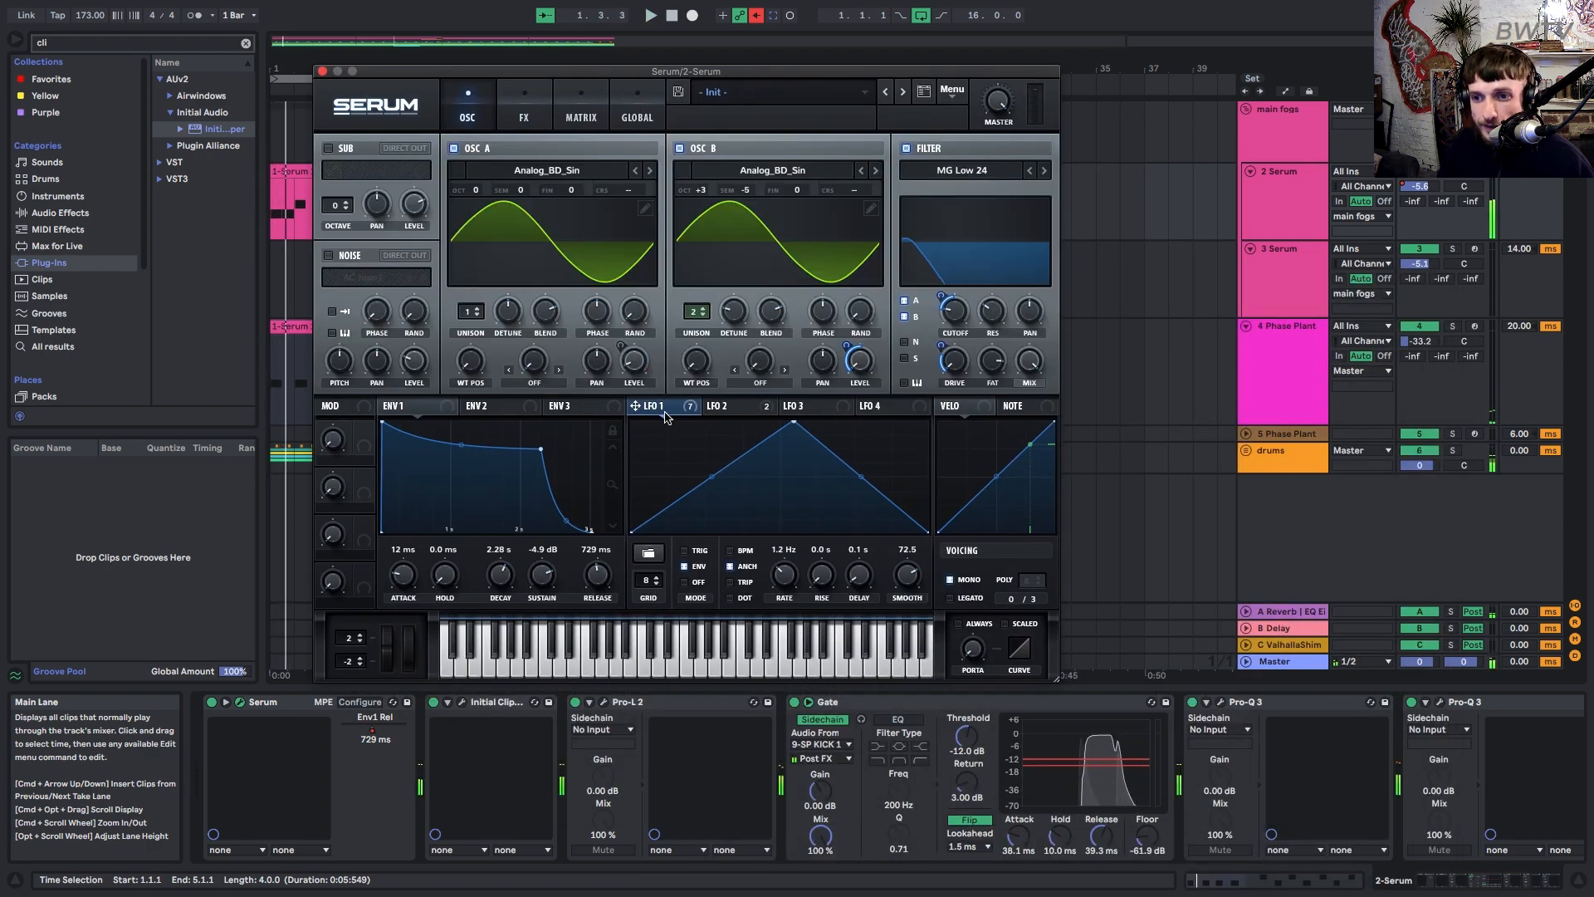
click(743, 410)
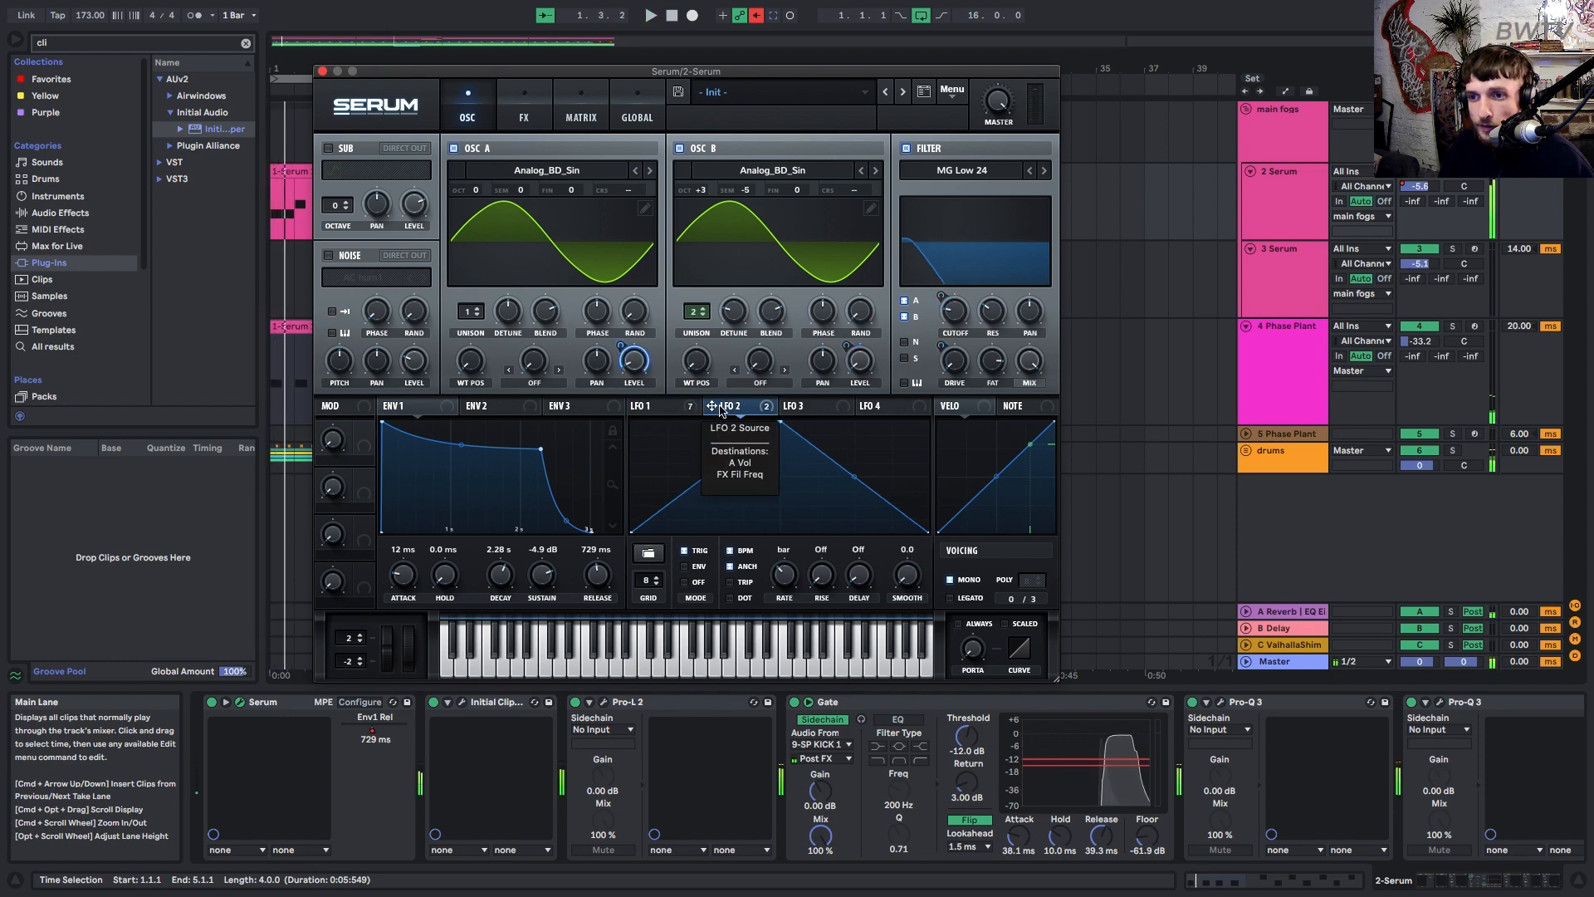
click(664, 407)
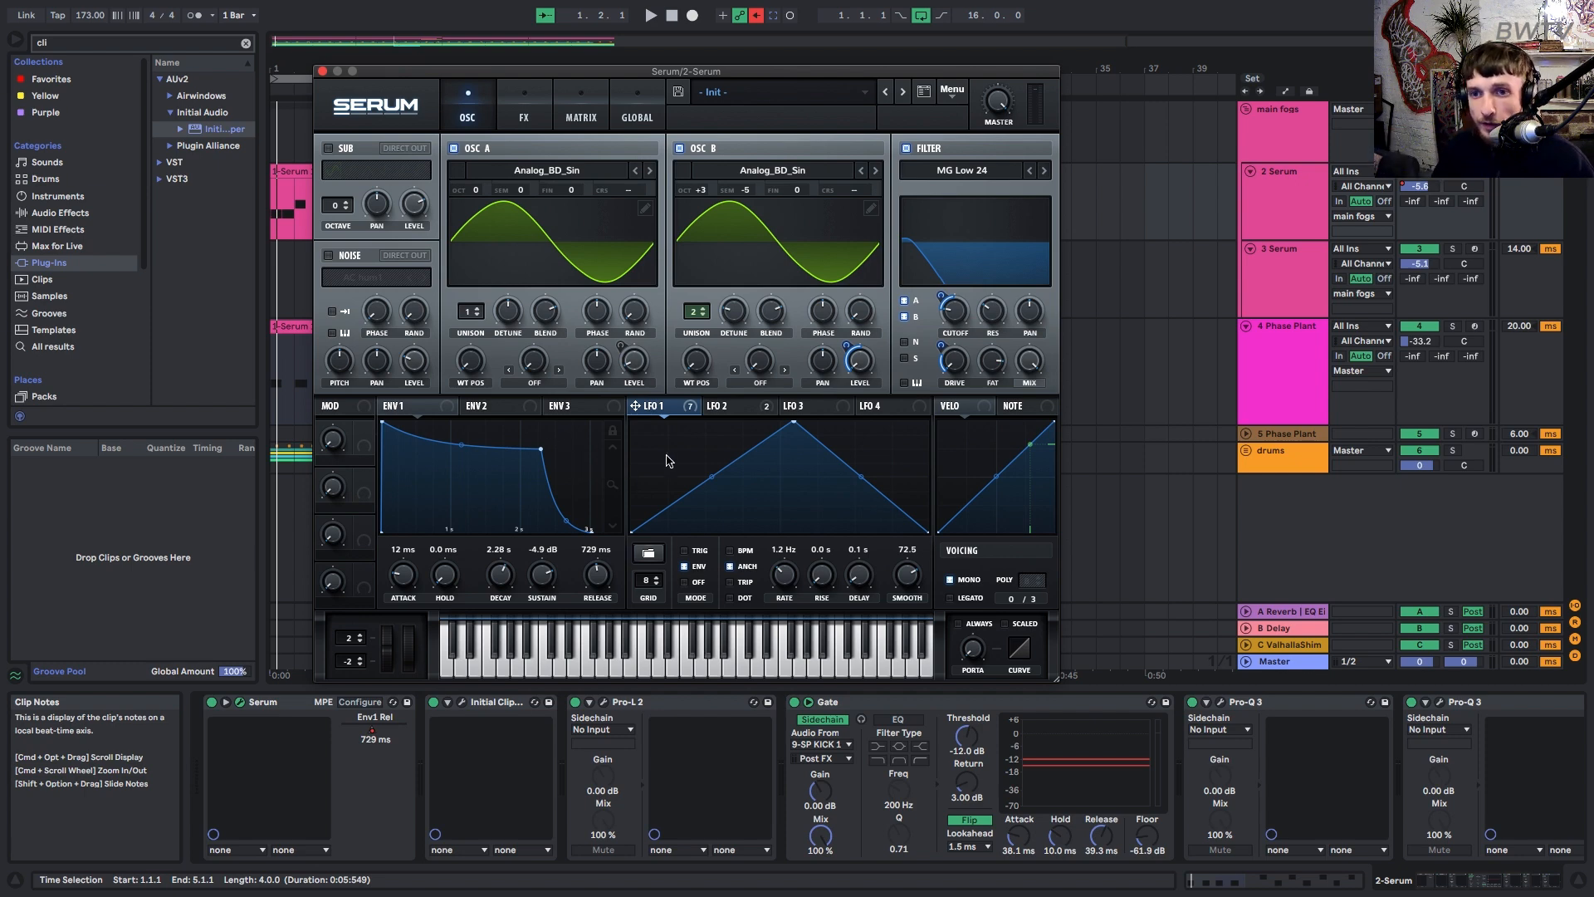
key(space)
key(space)
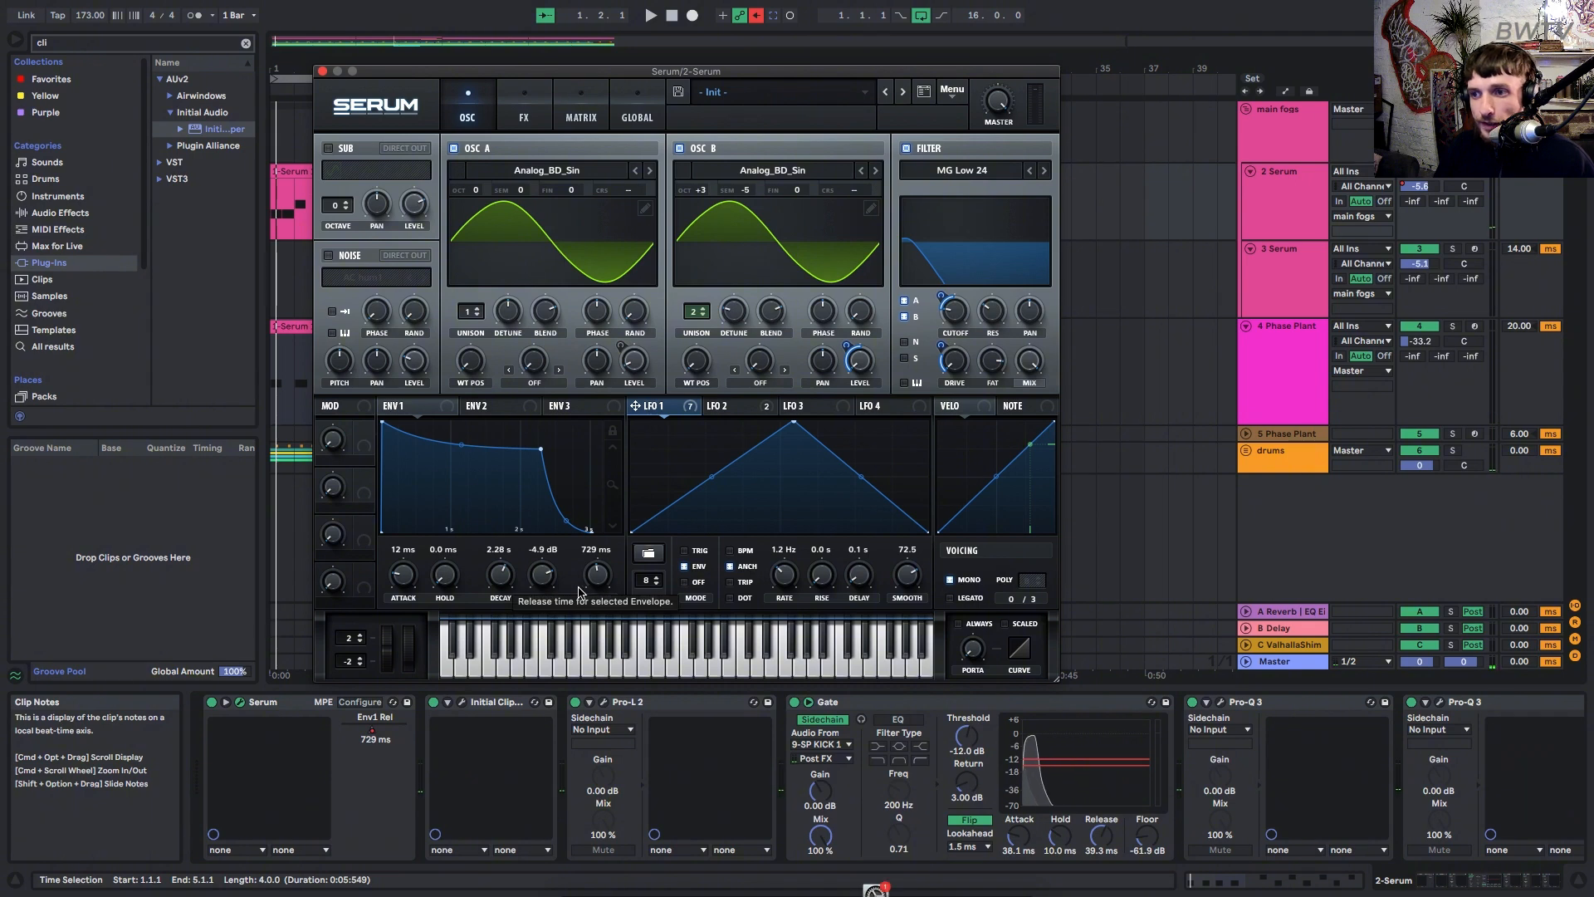
click(522, 114)
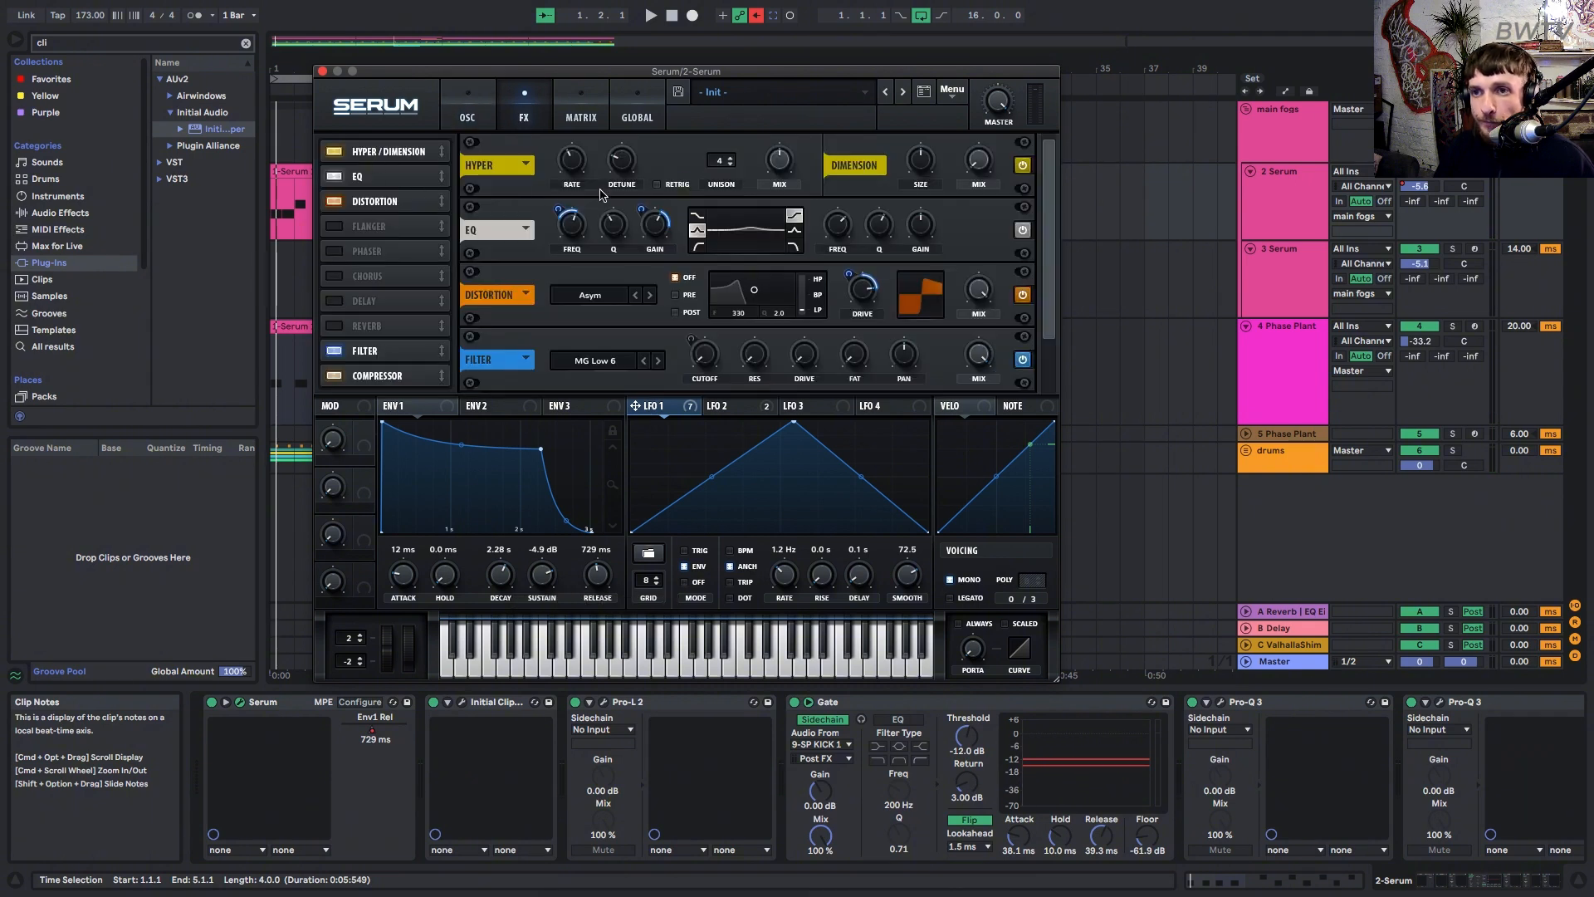
scroll(715, 235, down, 1)
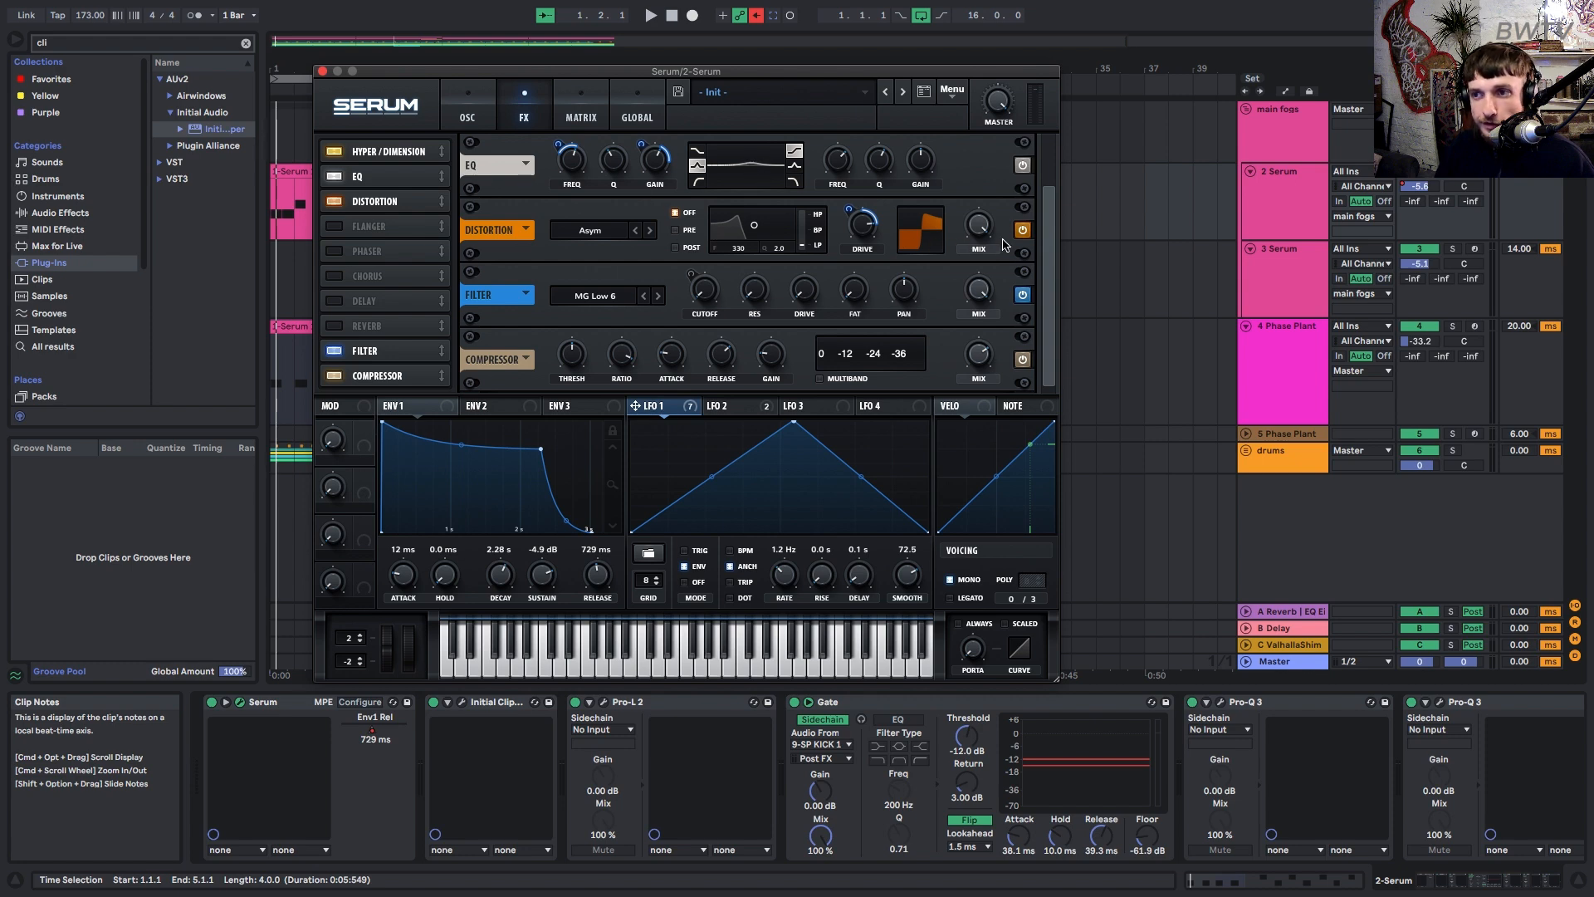
click(385, 155)
click(390, 185)
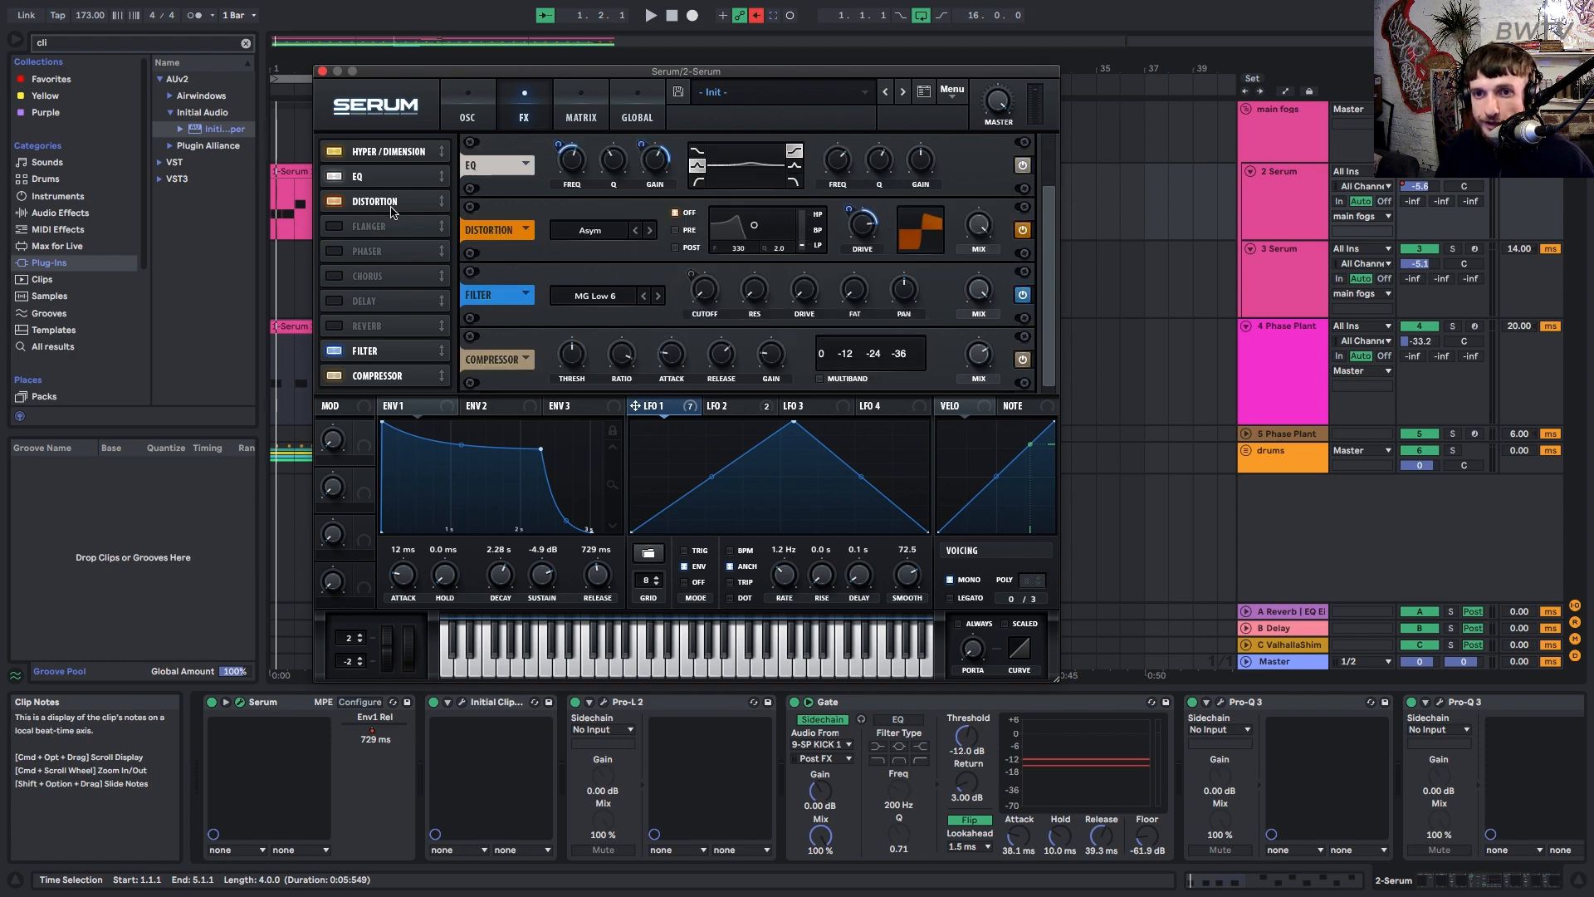
click(464, 116)
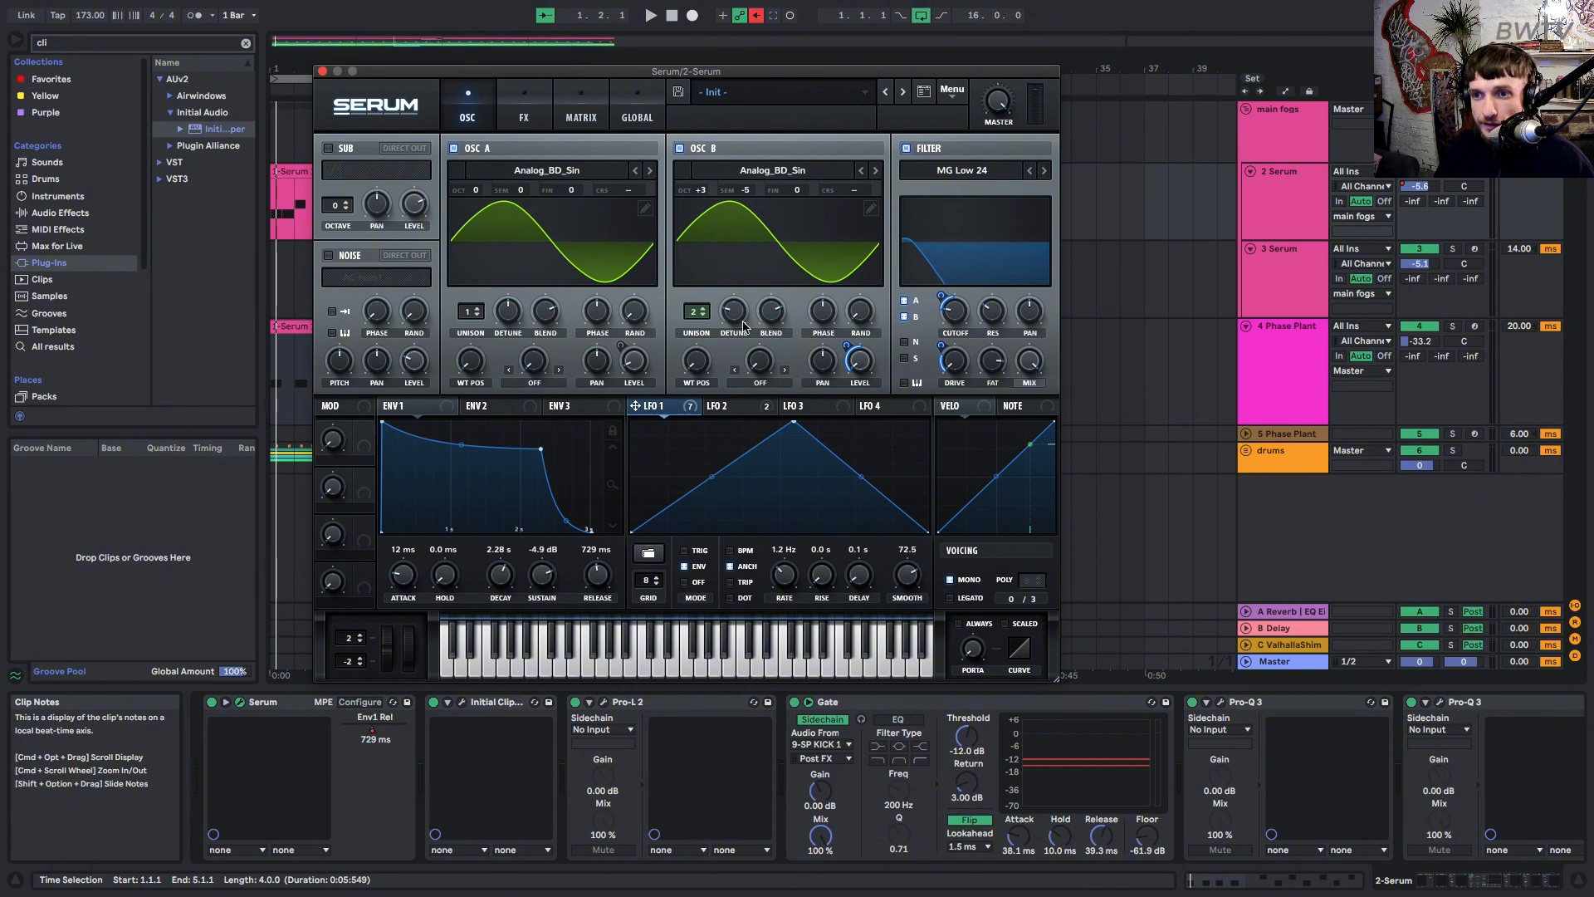
click(526, 120)
click(575, 120)
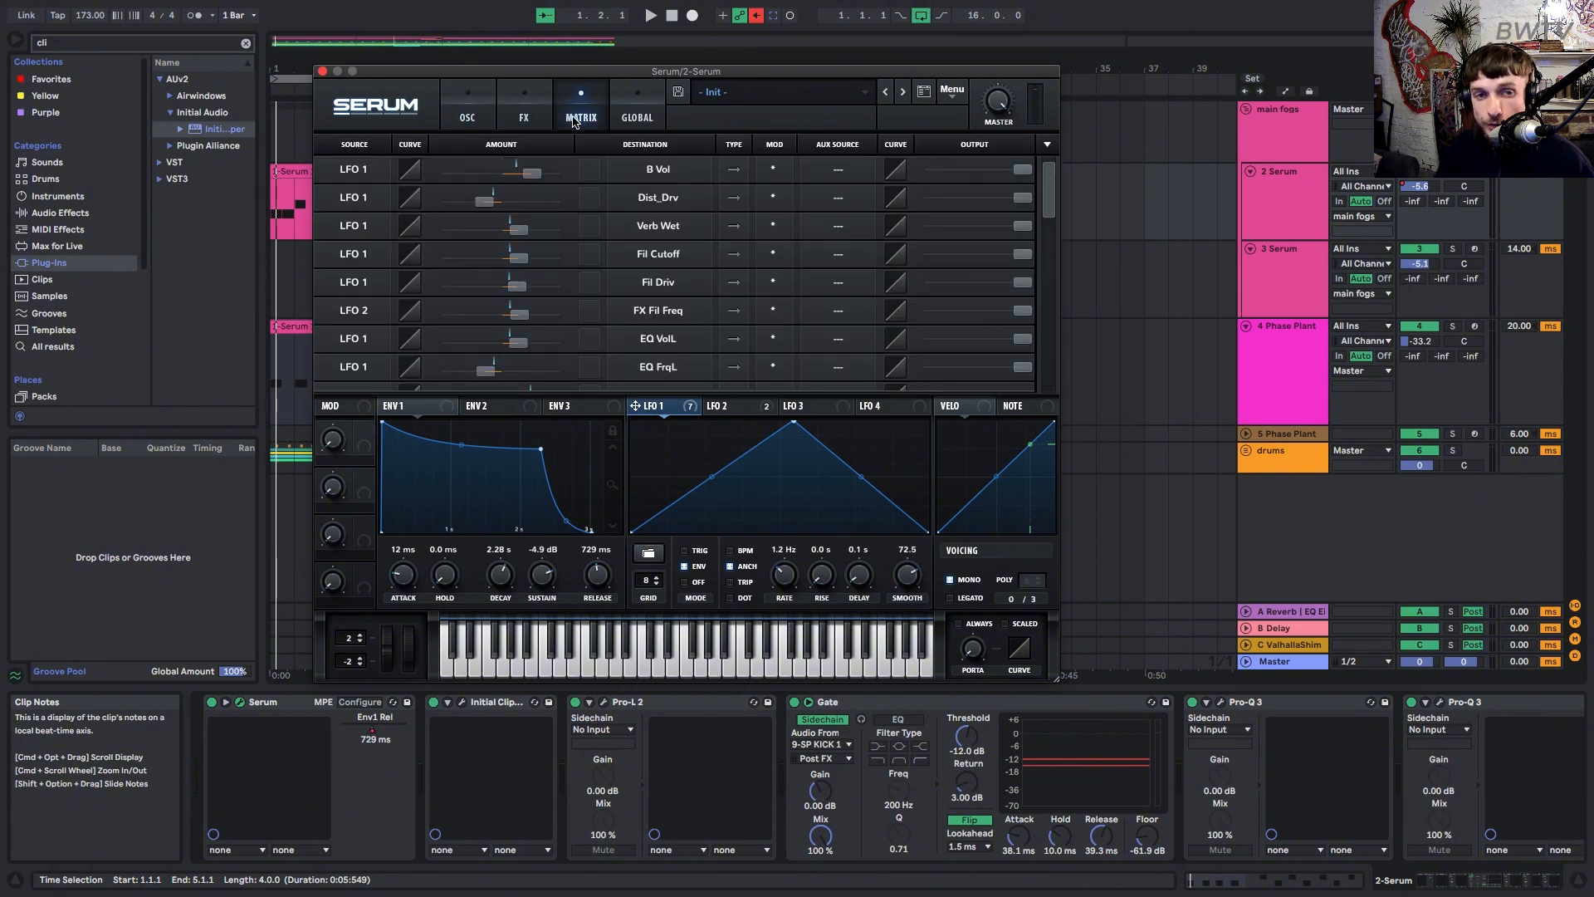
click(535, 102)
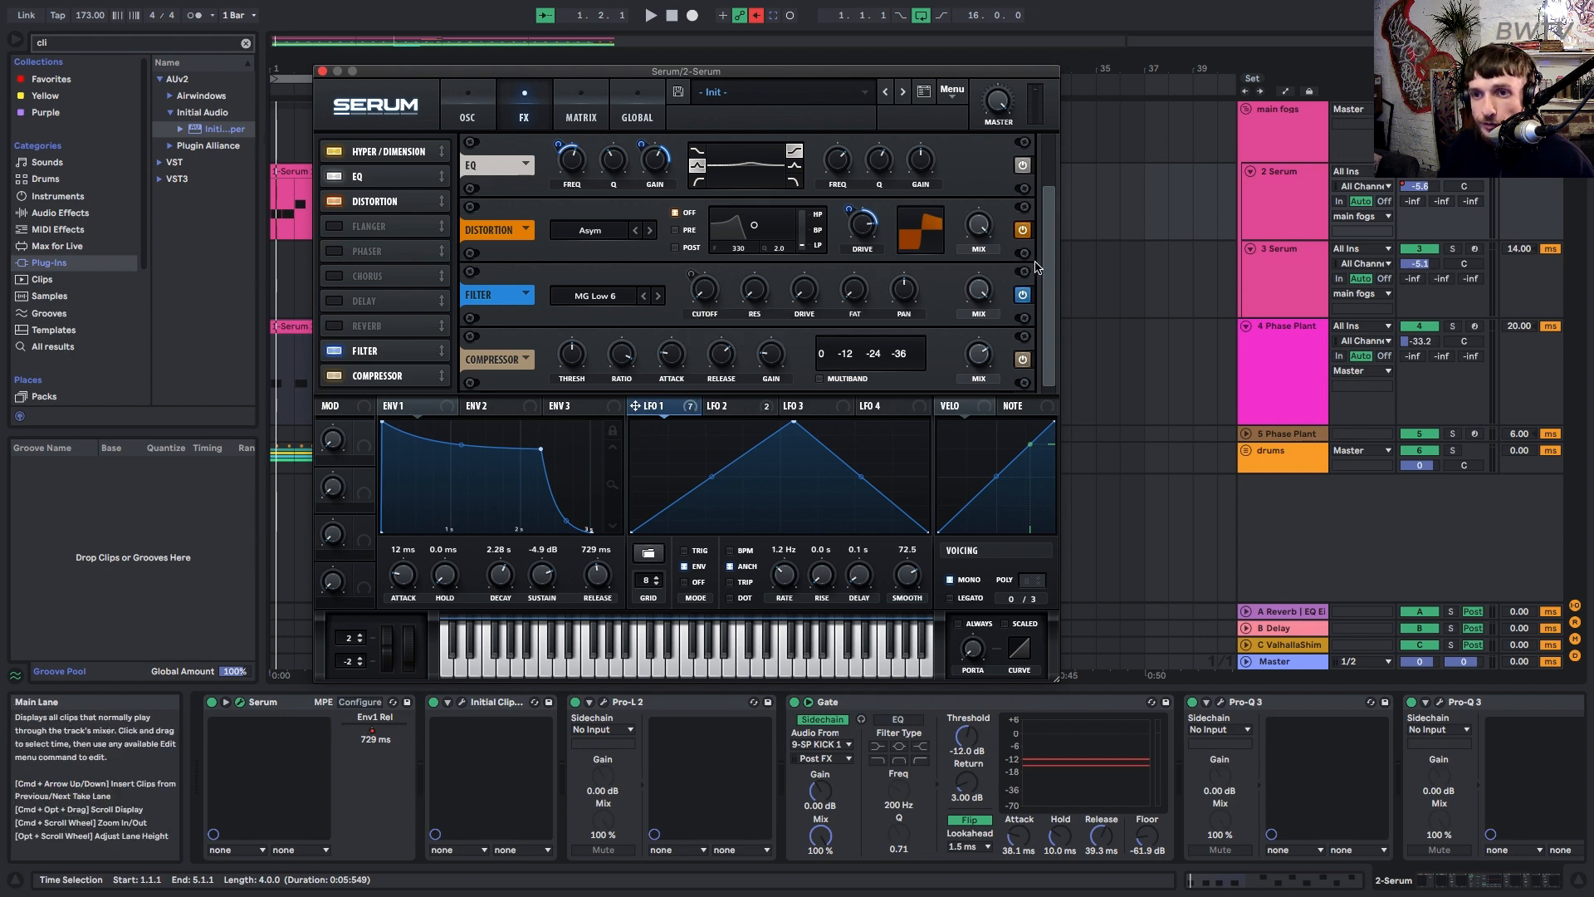
mouse_move(620, 362)
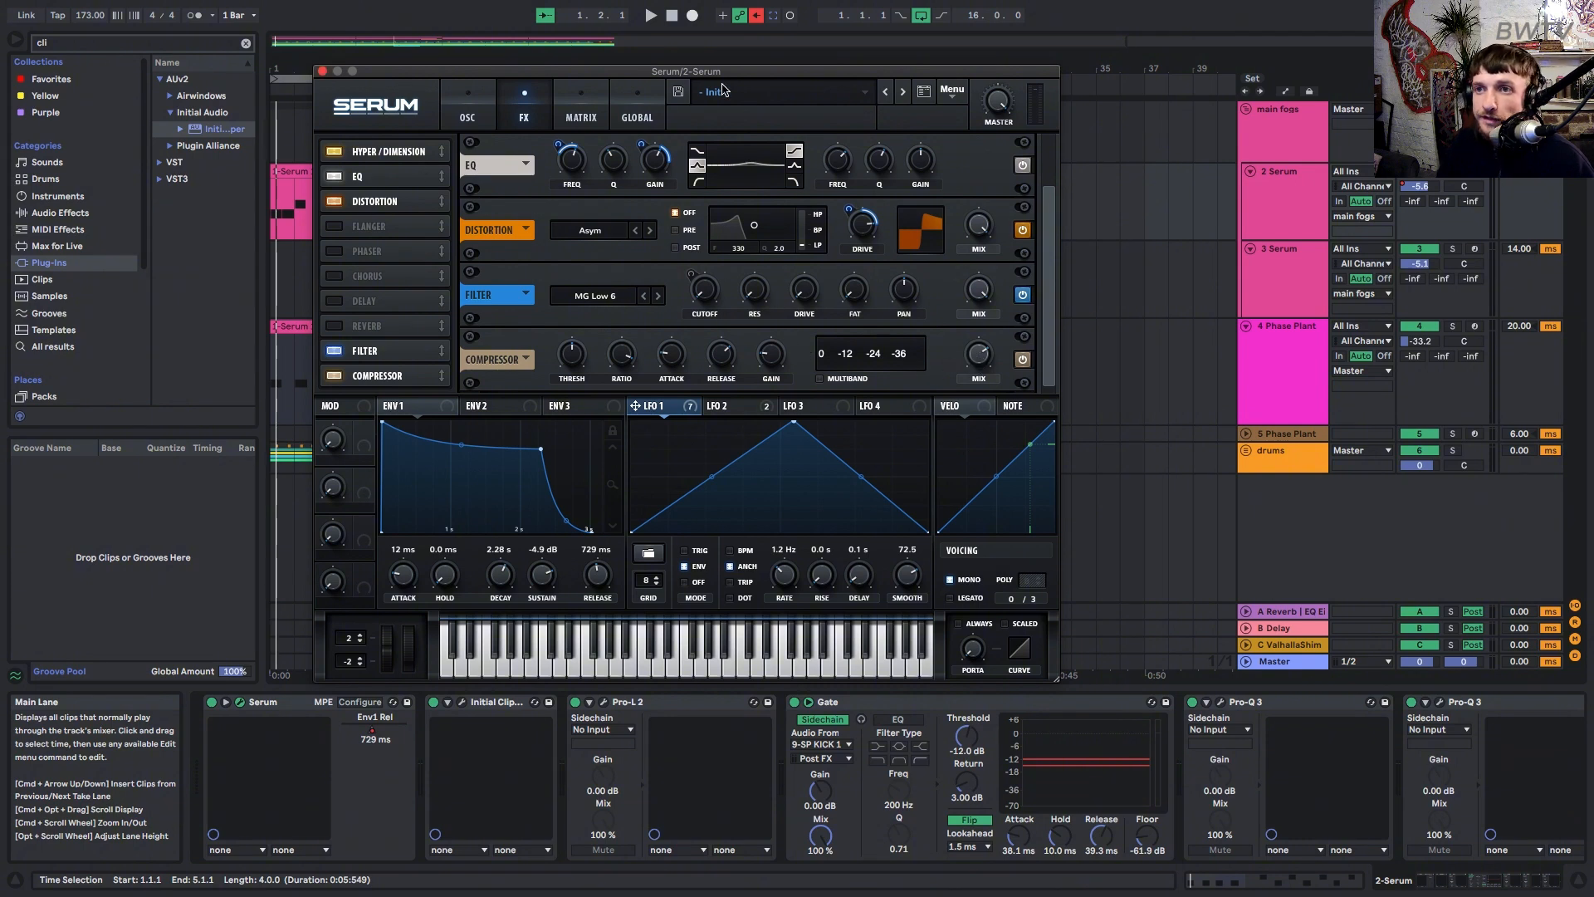
Save the current Serum patch as the preset GEO BASS in the Presets > FEB folder.
click(678, 94)
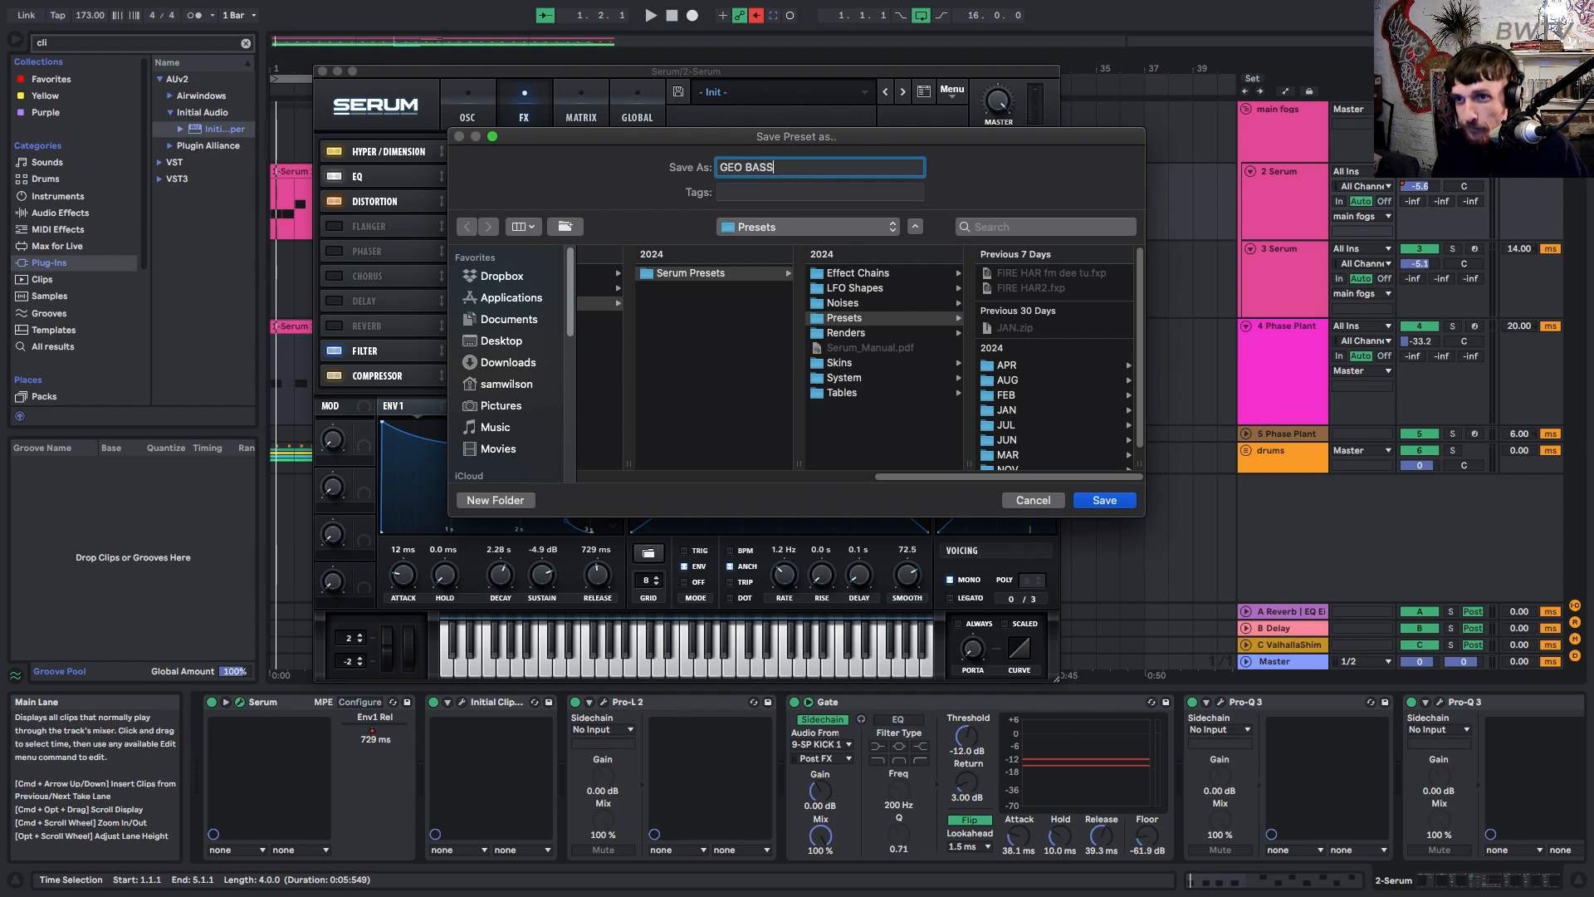
click(1031, 395)
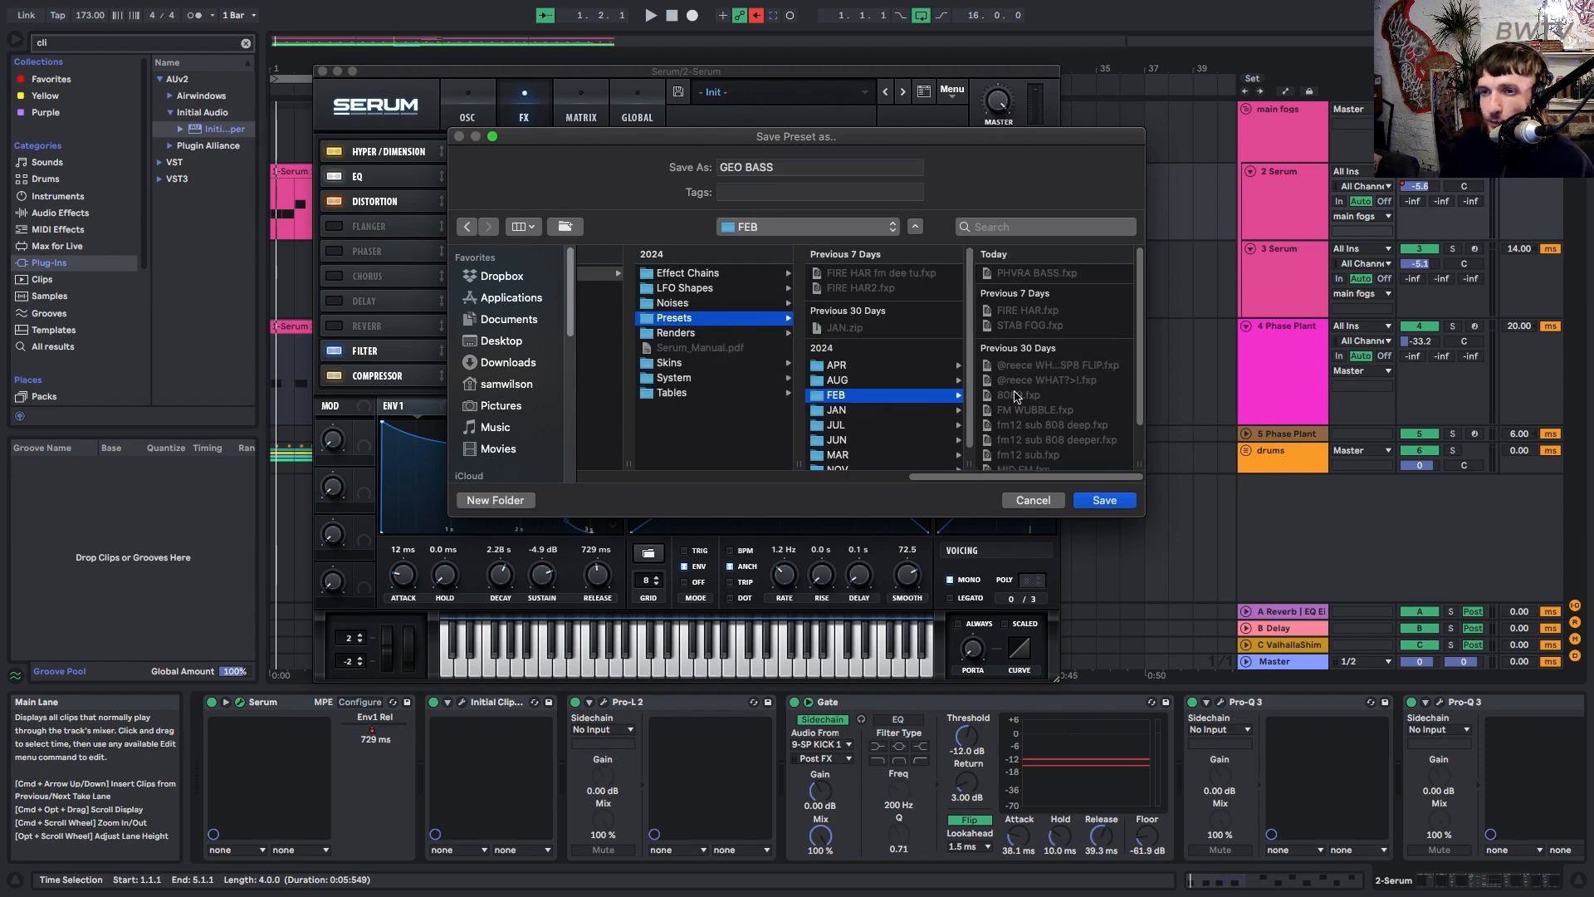
click(1102, 502)
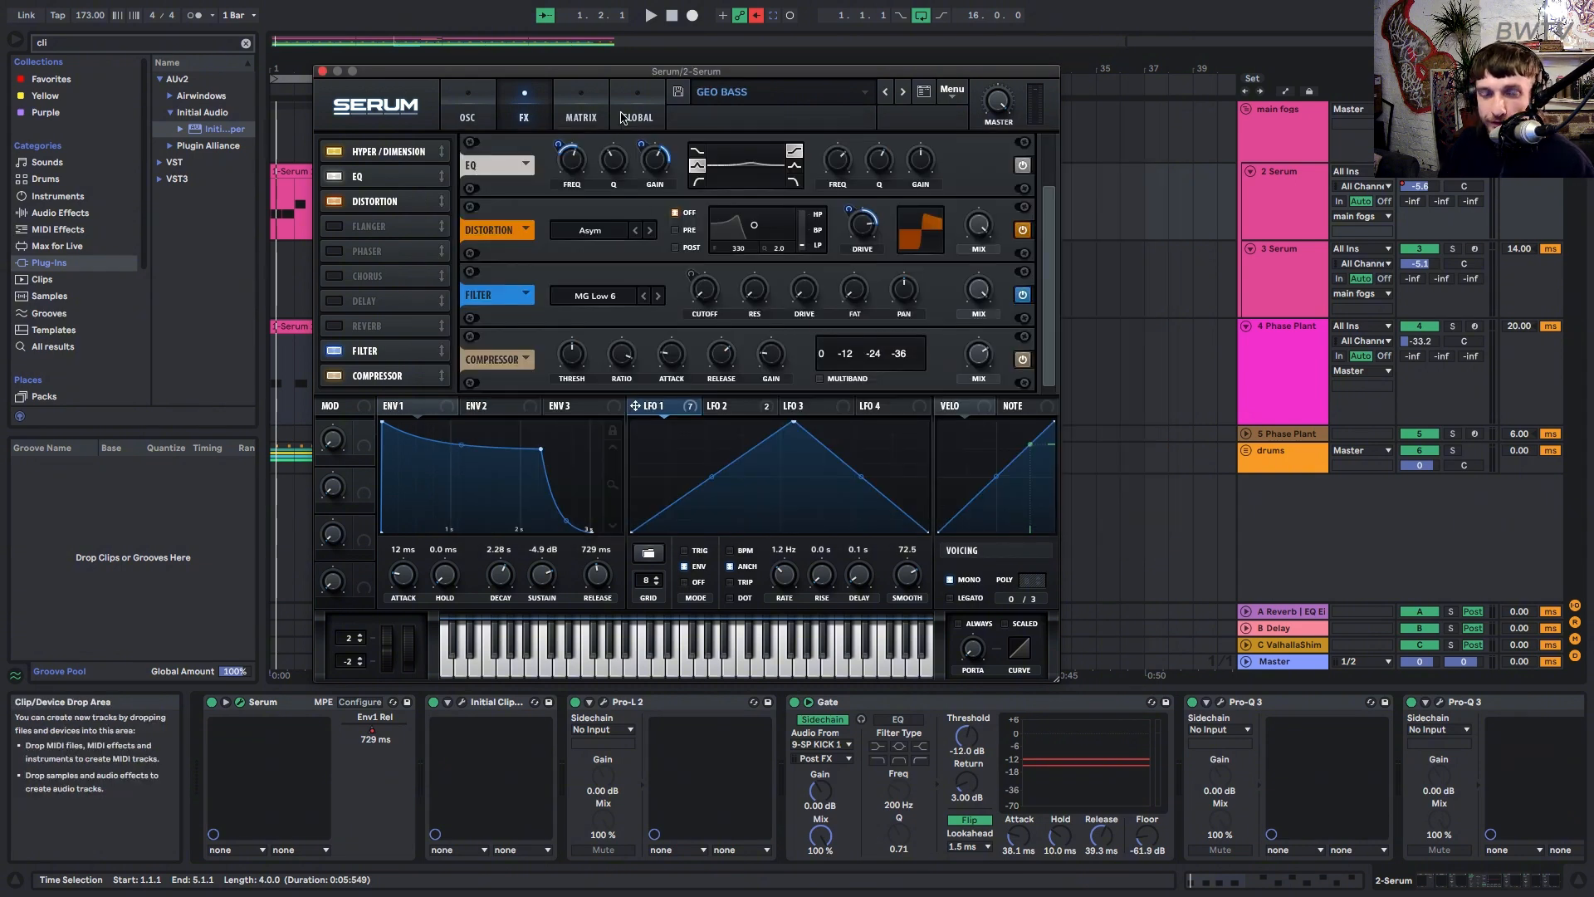
Close the 2 Serum synth window and select the 3 Serum track with its clips.
click(322, 72)
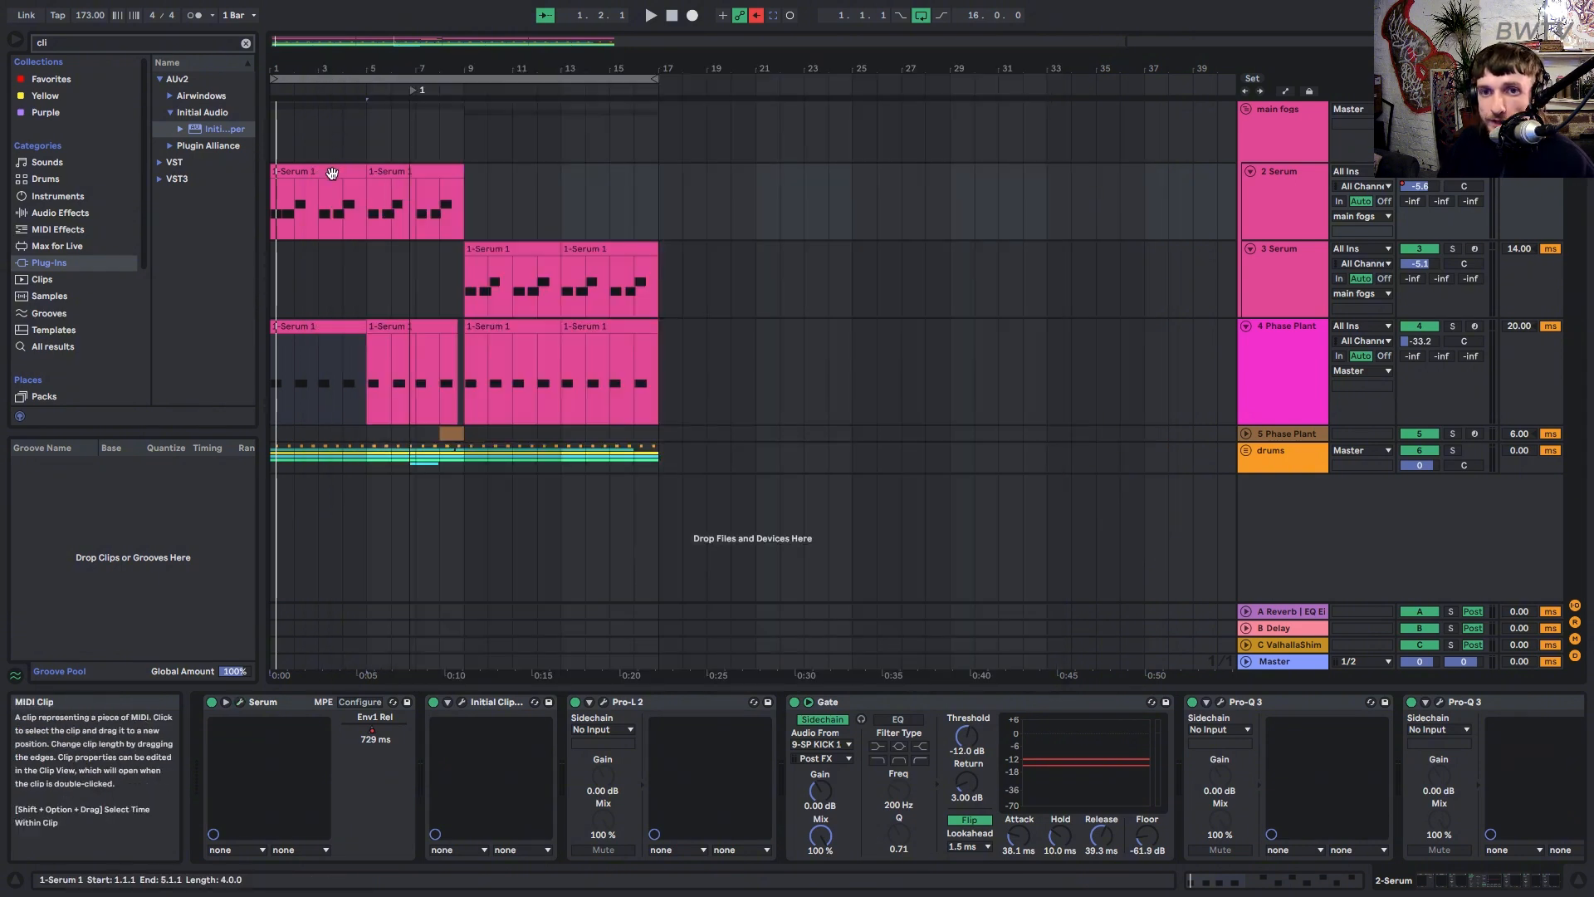
click(349, 201)
click(467, 282)
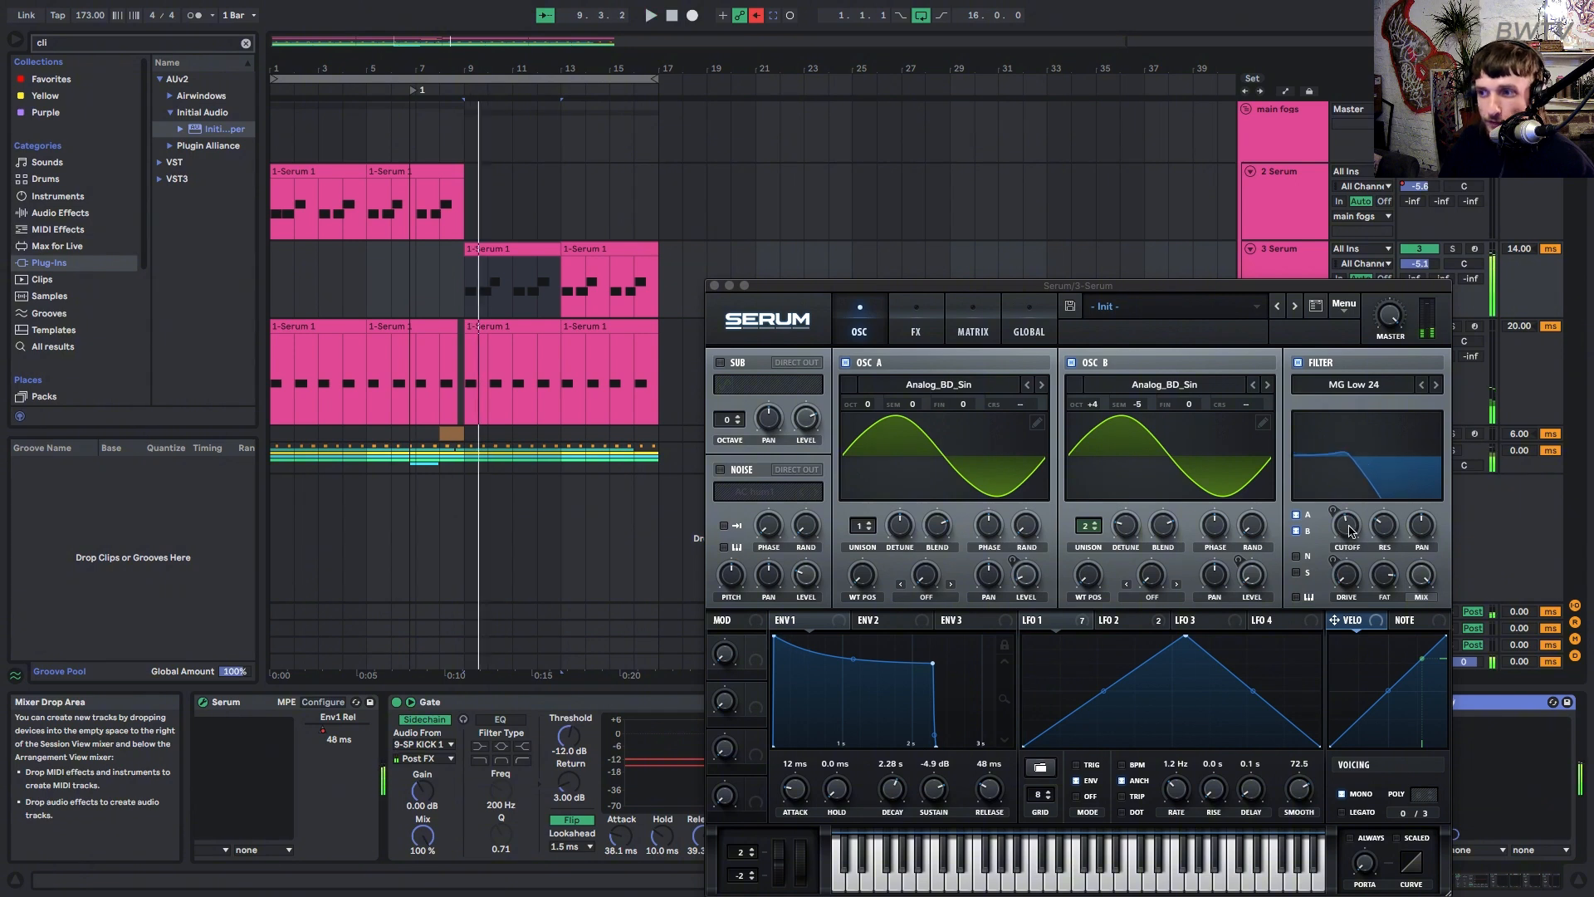
Lower the 3 Serum track's Serum filter cutoff to about 42 Hz, then stop playback.
click(1346, 531)
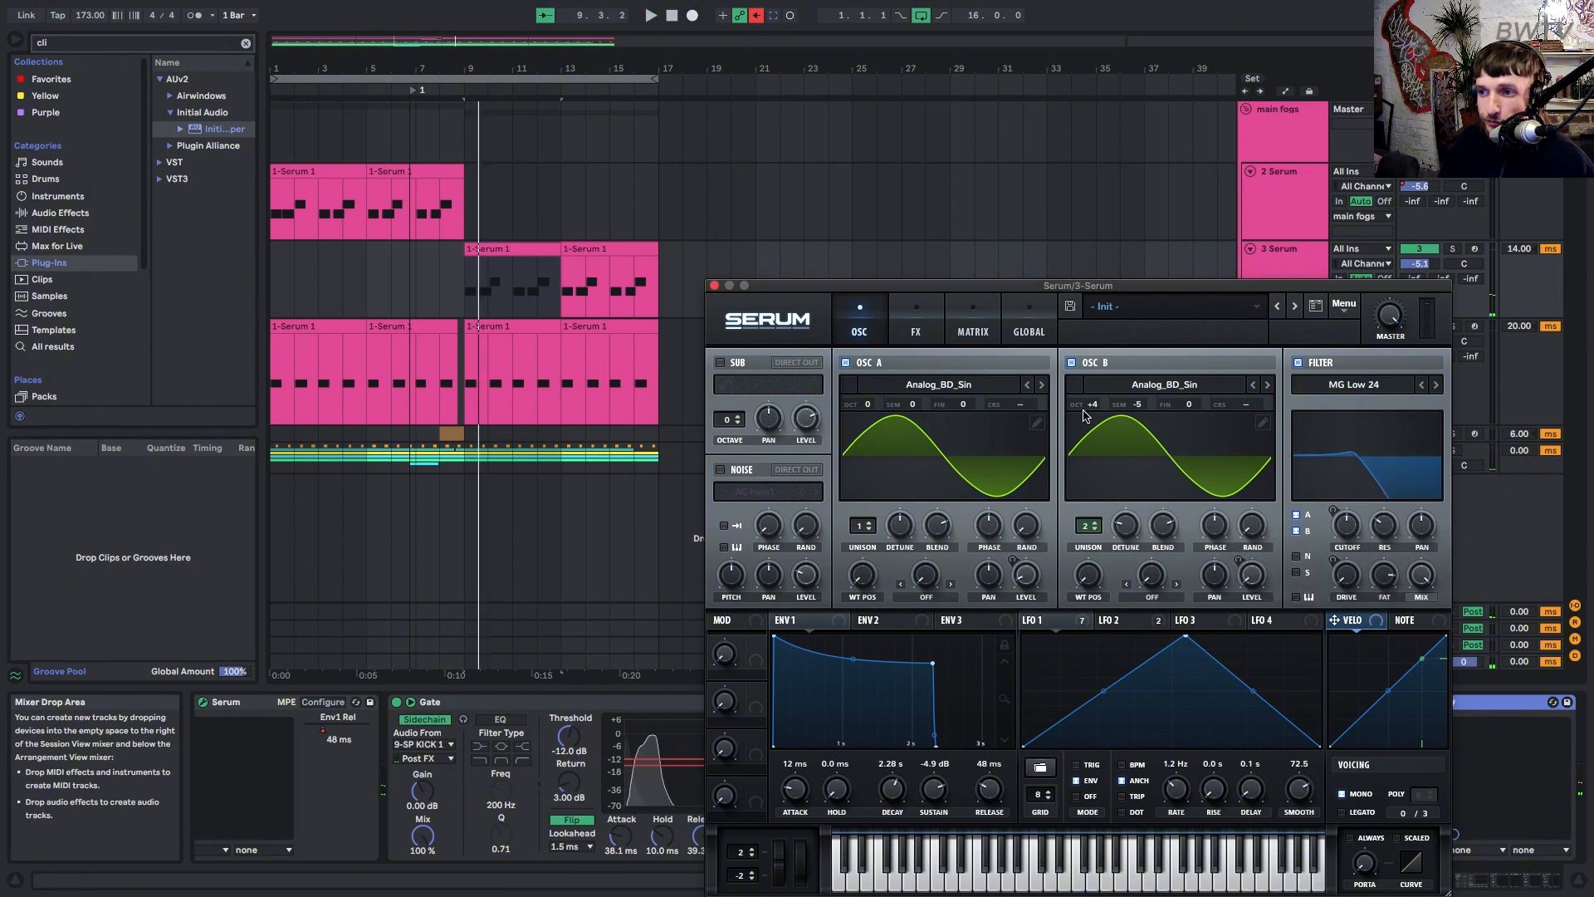
drag(1090, 406, 1097, 418)
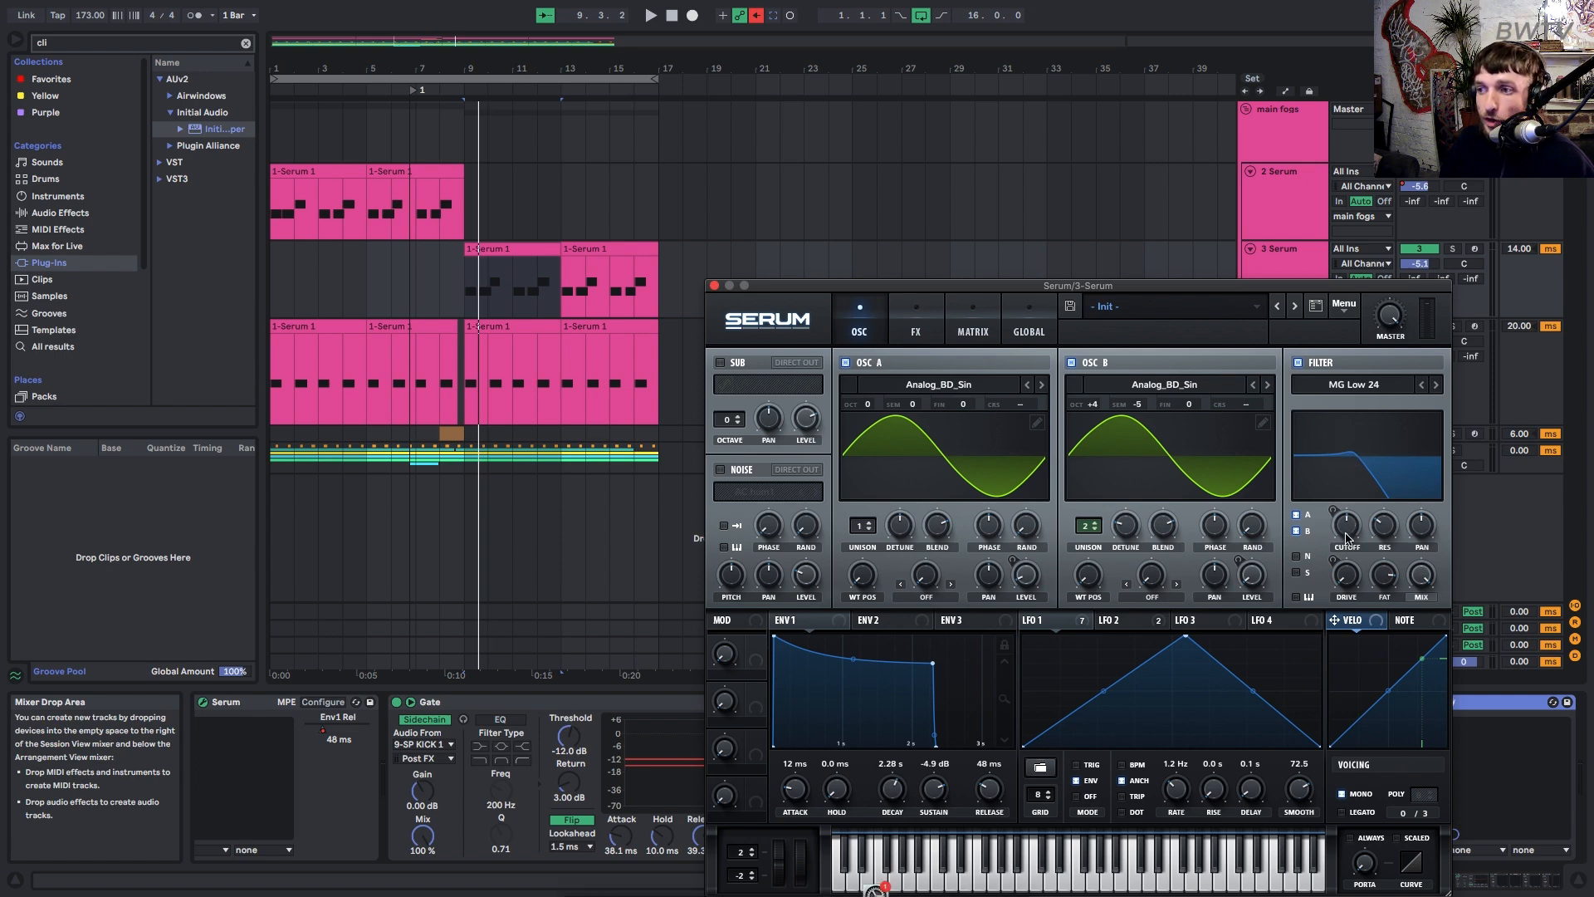
drag(1345, 538, 1305, 510)
key(space)
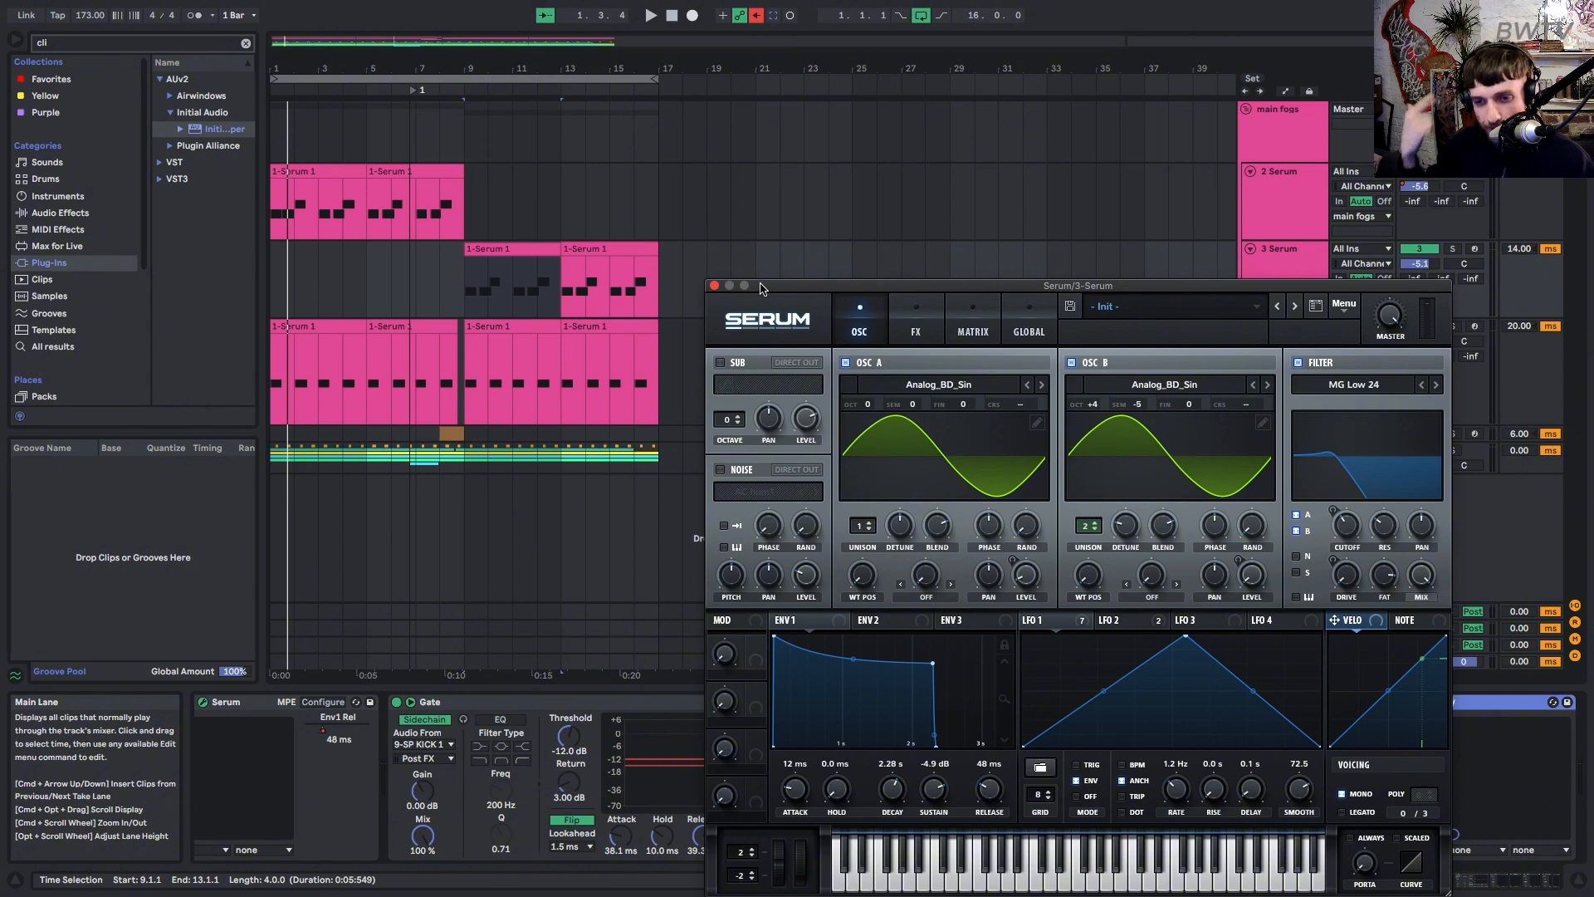
Show the main fogs effect chain, select bars 1–29 on its lane, and play them back.
click(1283, 135)
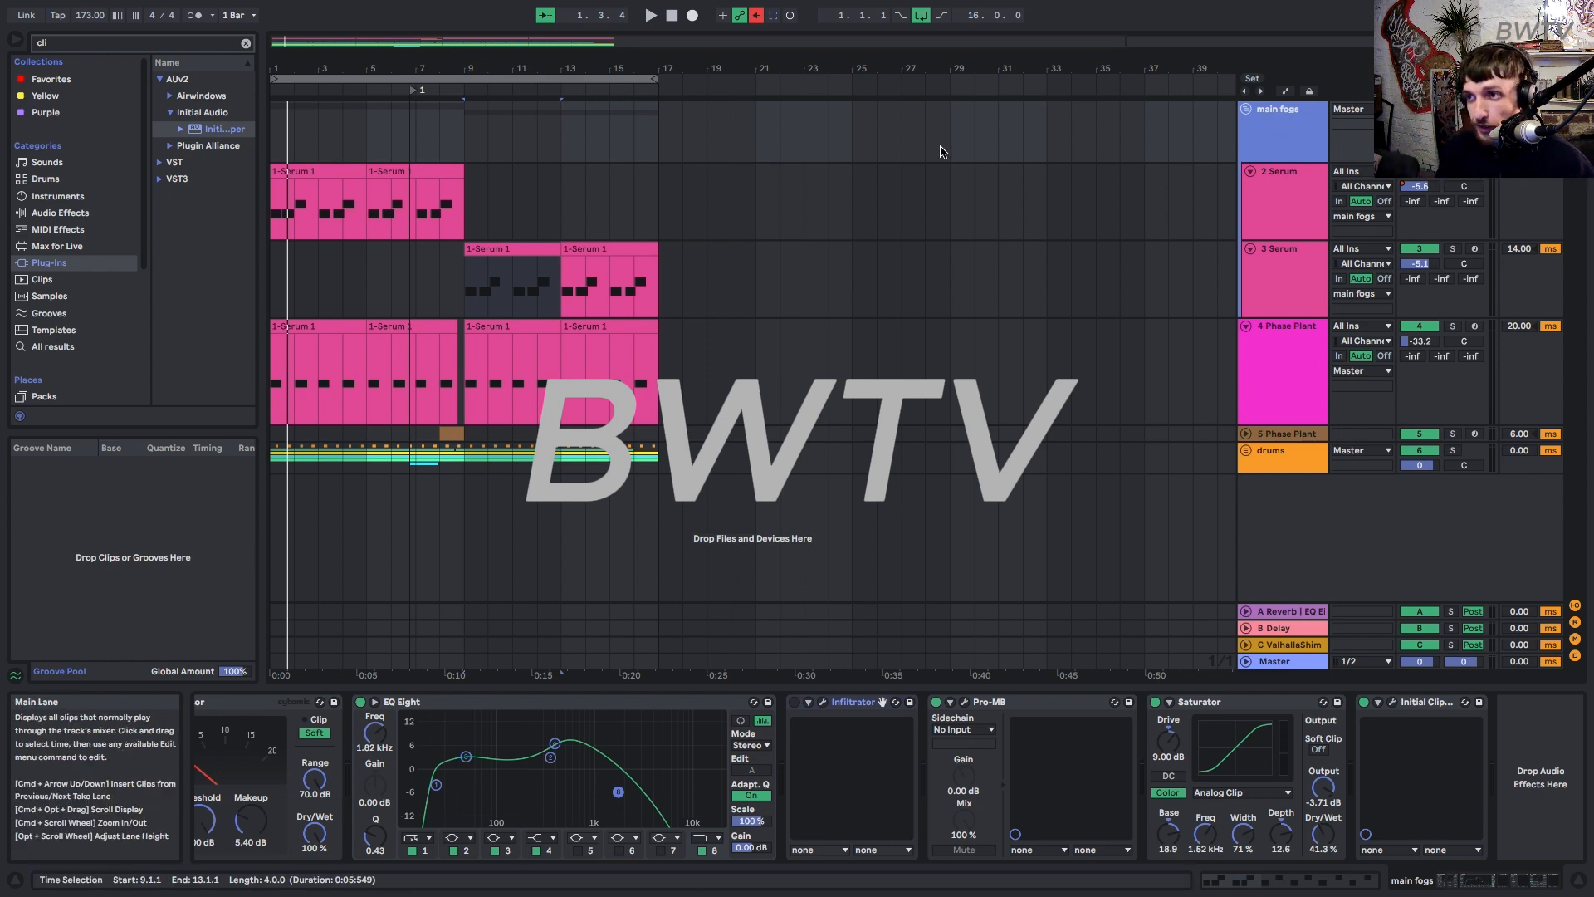
drag(948, 147, 2, 62)
key(space)
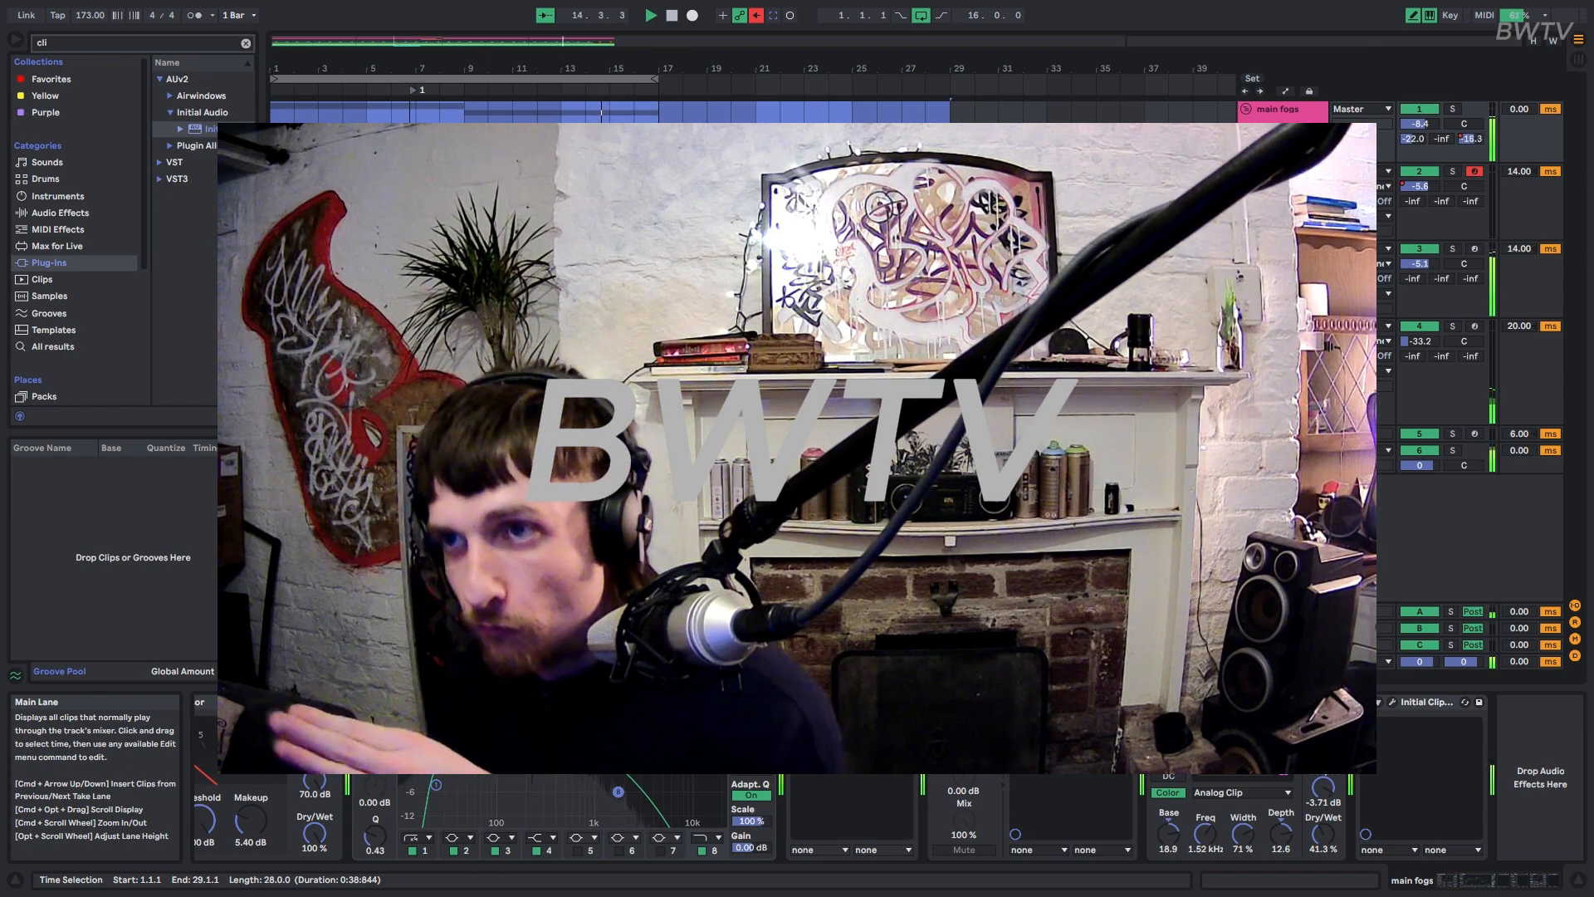
mouse_move(1395, 14)
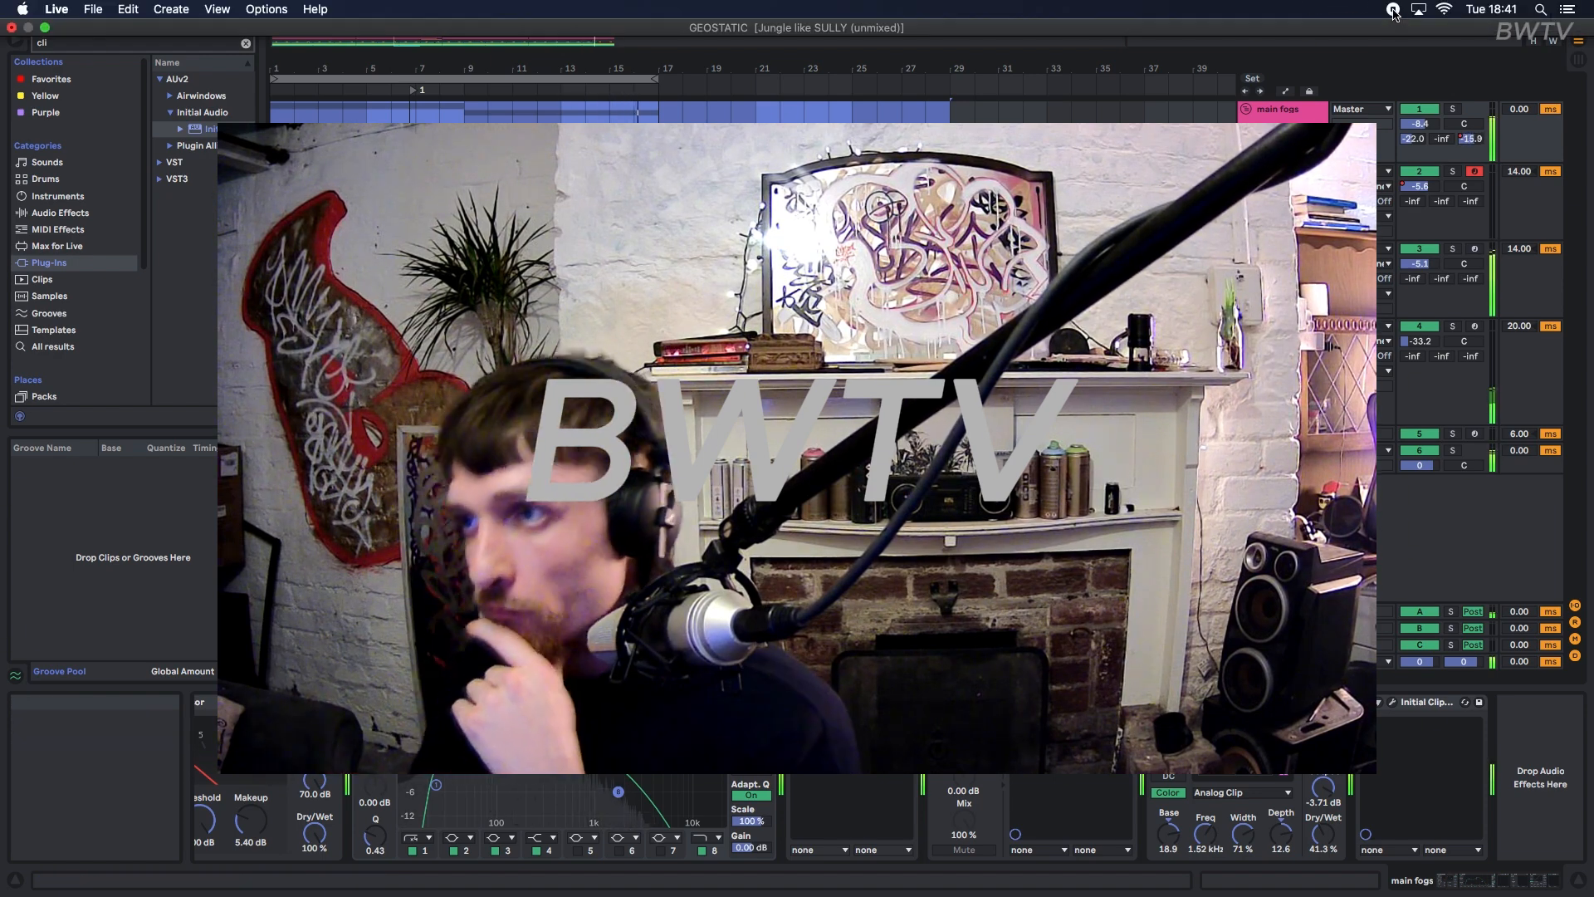